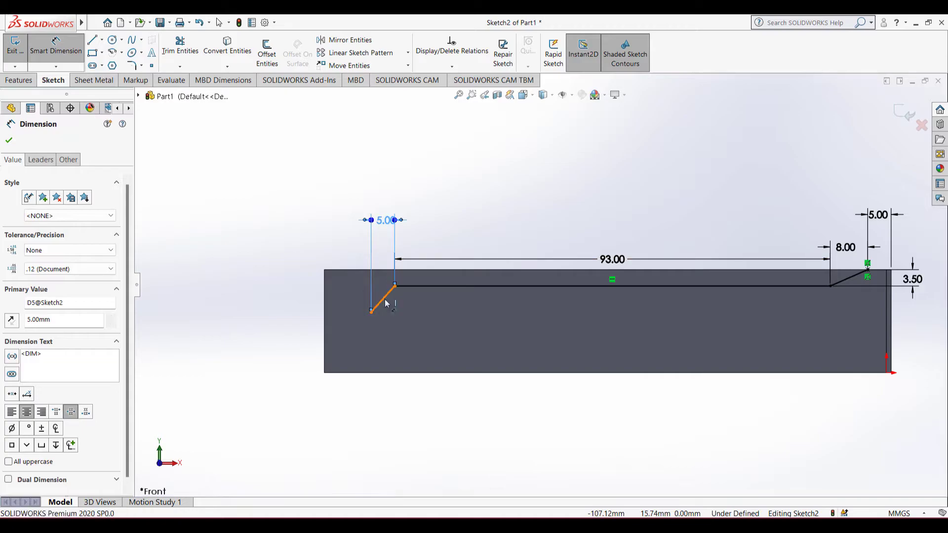
# Dimension the left slanted line's vertical height at 4.35 mm and draw a horizontal line from its lower end to the plate's left edge.
pyautogui.click(420, 302)
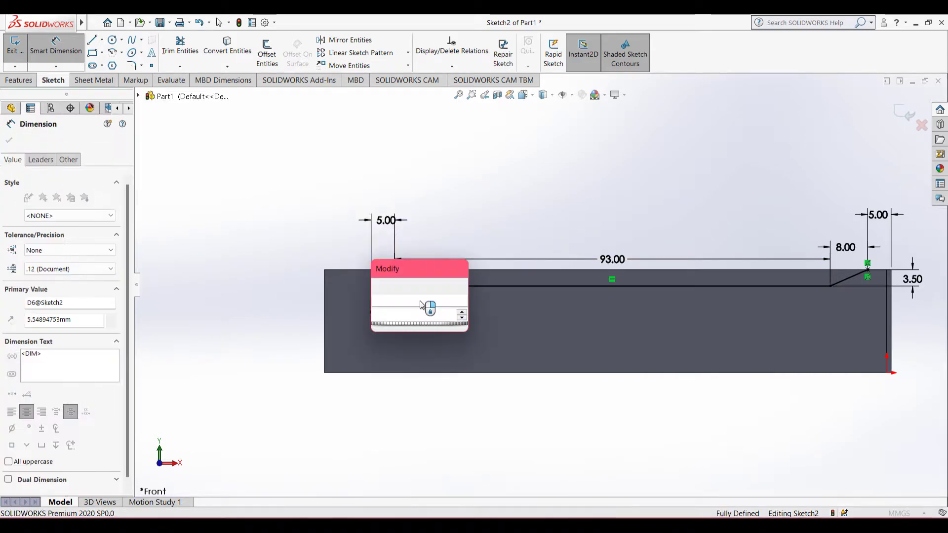
pyautogui.press('Return')
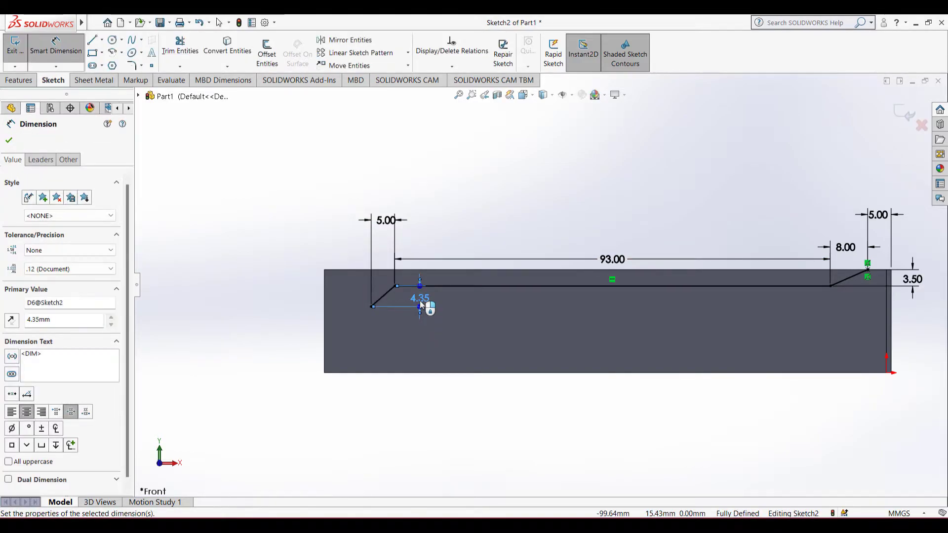
pyautogui.moveTo(437, 203); pyautogui.dragTo(385, 190, button='right')
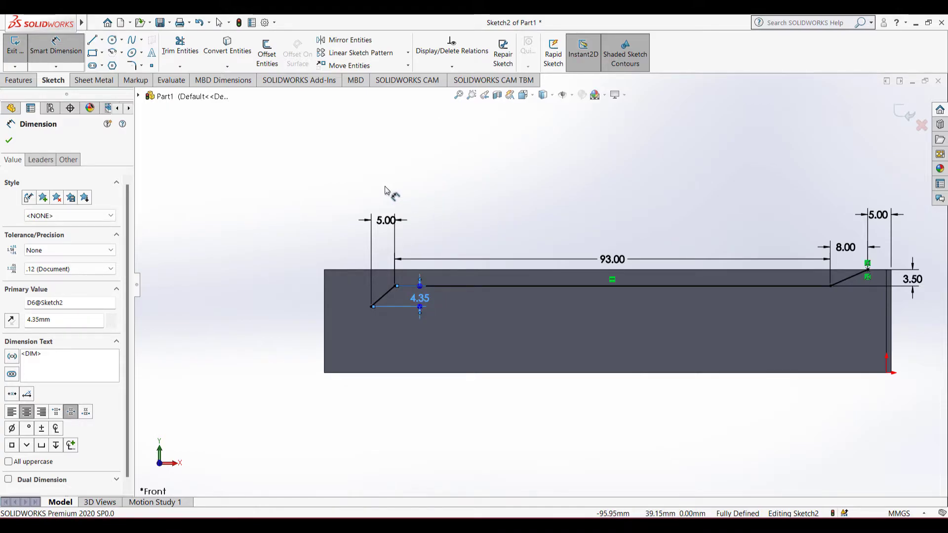
pyautogui.click(373, 306)
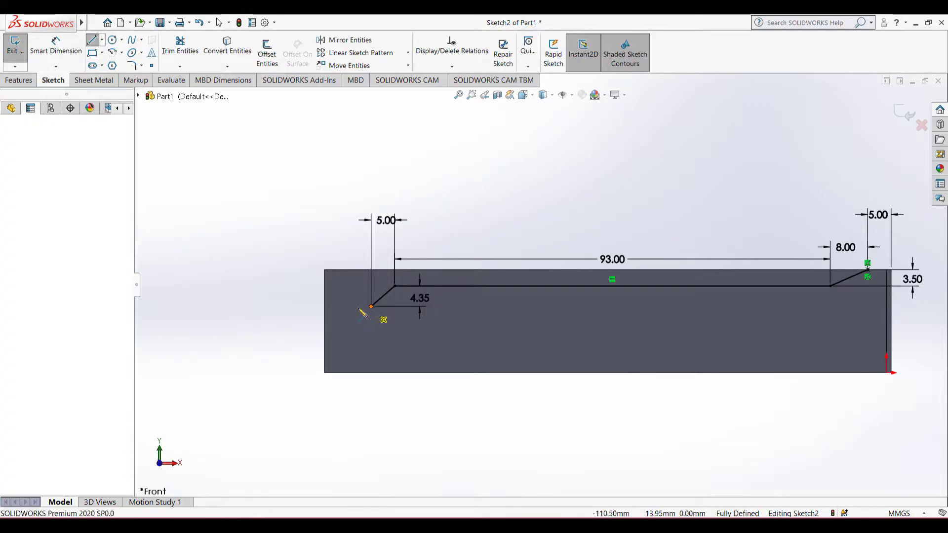
pyautogui.click(325, 307)
pyautogui.press('Escape')
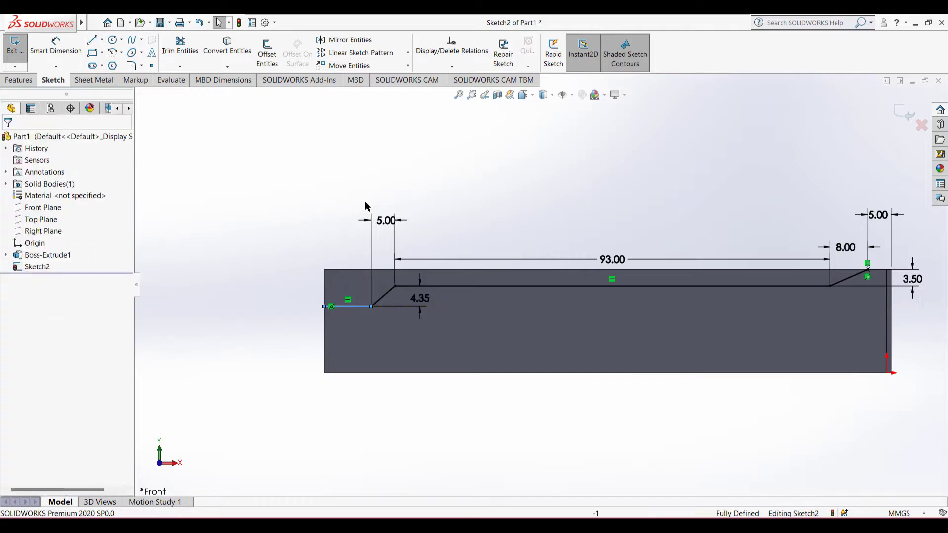
# Switch to the PDF drawing in WPS Office and mark the height of the lower-left corner cut.
pyautogui.hotkey('alt', 'Tab')
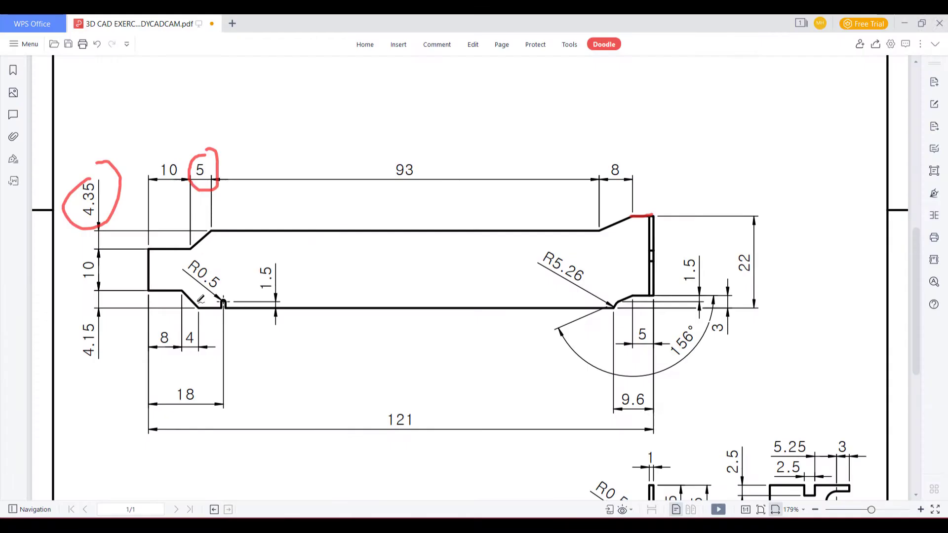
pyautogui.moveTo(211, 313); pyautogui.dragTo(199, 304)
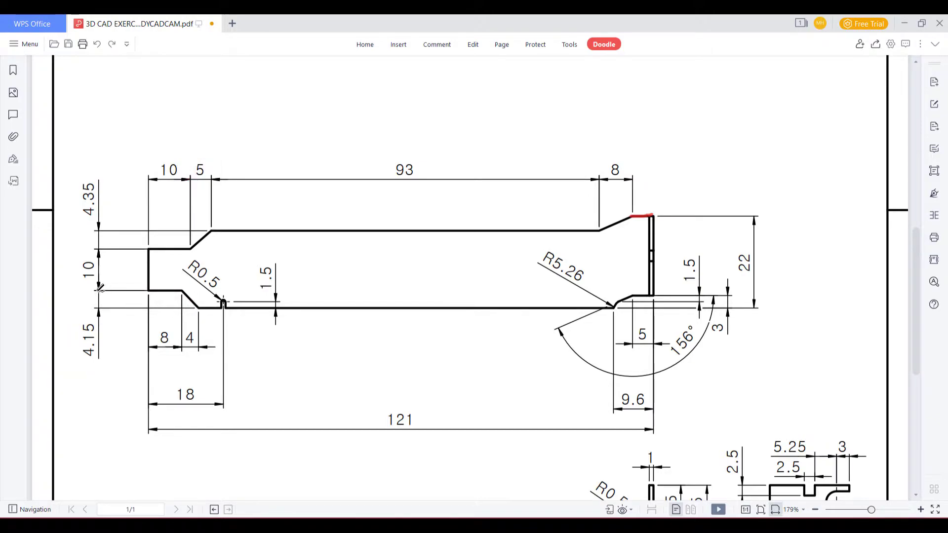
pyautogui.moveTo(94, 359); pyautogui.dragTo(89, 295)
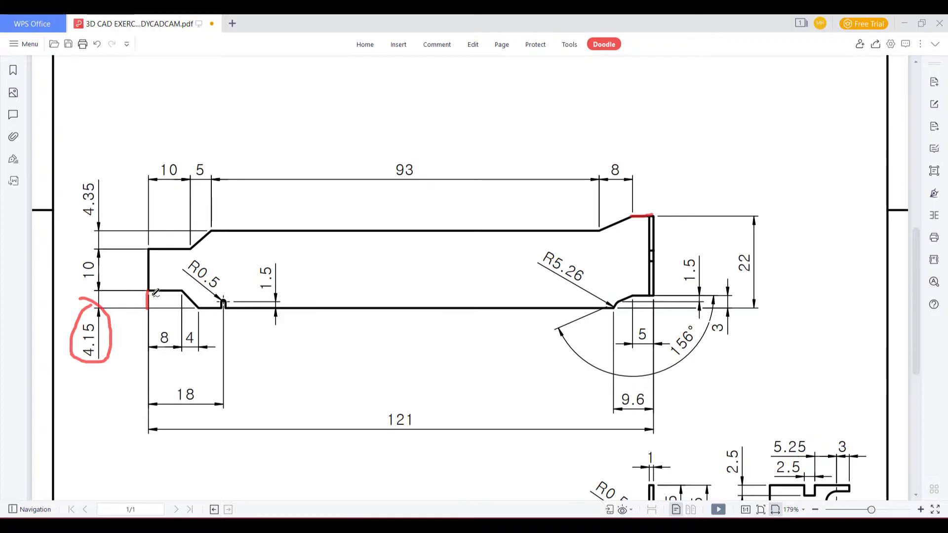
# Switch to SOLIDWORKS, place a sketch point on the plate's left edge, and dimension it 4.15 mm above the lower edge.
pyautogui.hotkey('alt', 'Tab')
pyautogui.click(151, 65)
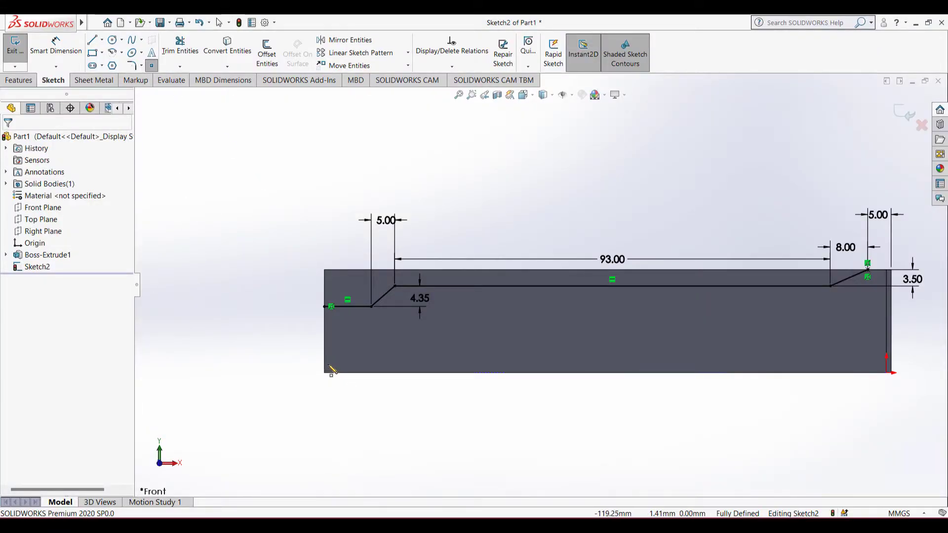
pyautogui.click(325, 353)
pyautogui.moveTo(287, 325); pyautogui.dragTo(289, 272, button='right')
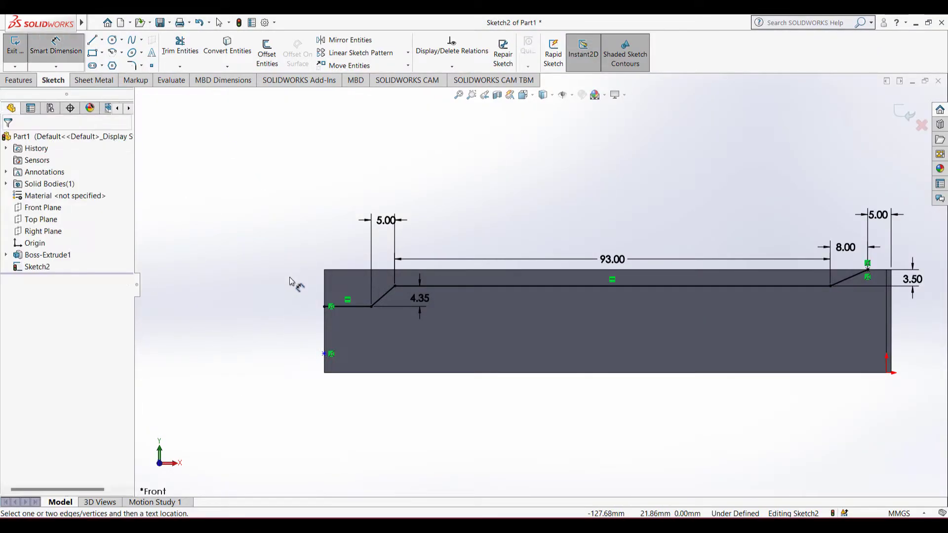
pyautogui.click(325, 355)
pyautogui.click(340, 372)
pyautogui.click(305, 366)
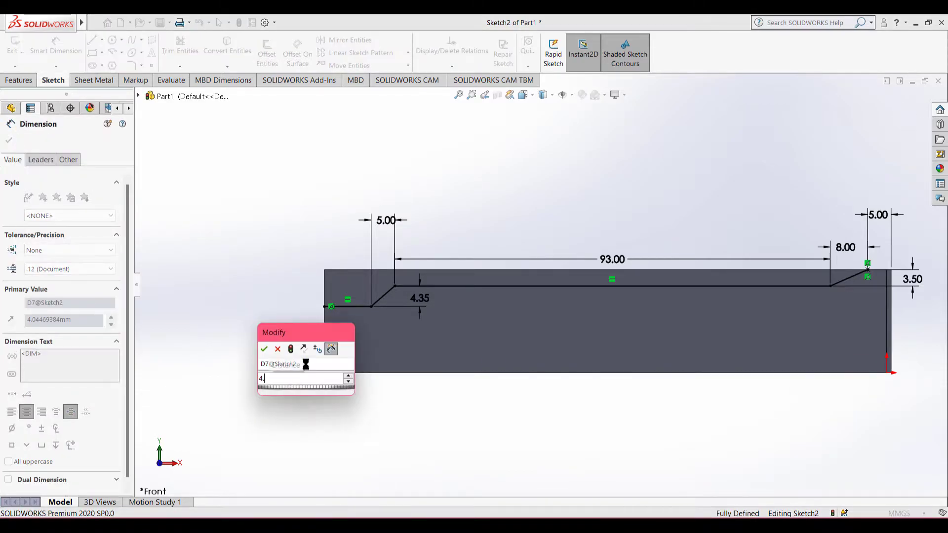
pyautogui.write('4.15')
pyautogui.press('Return')
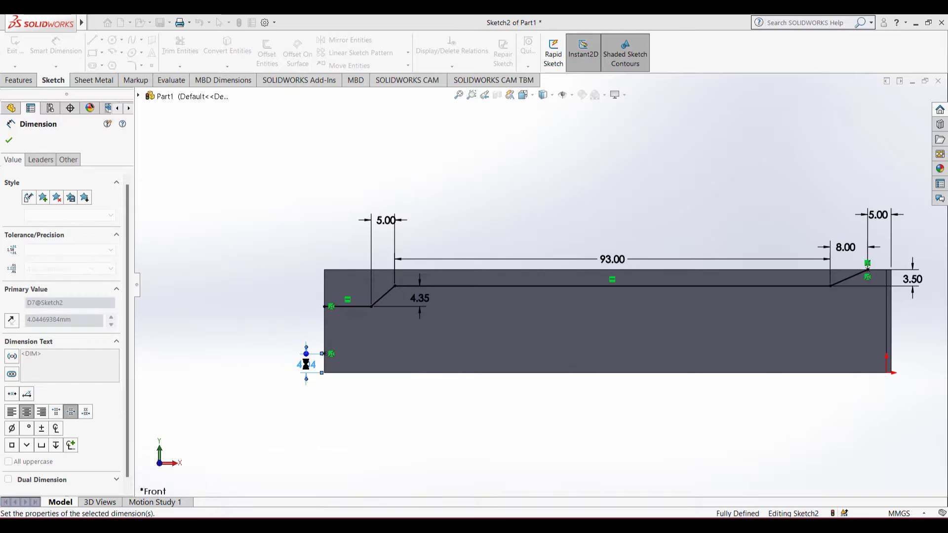
# Switch to the PDF drawing in WPS Office and mark the lengths and height of the lower-left corner cut.
pyautogui.hotkey('alt', 'Tab')
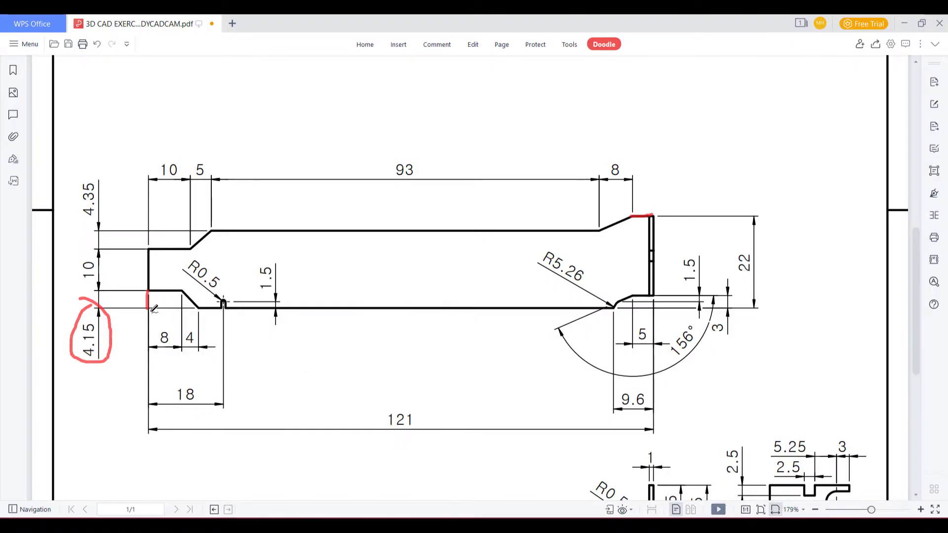
pyautogui.moveTo(168, 328)
pyautogui.mouseDown()
pyautogui.moveTo(149, 341)
pyautogui.moveTo(179, 348)
pyautogui.moveTo(172, 329)
pyautogui.mouseUp()
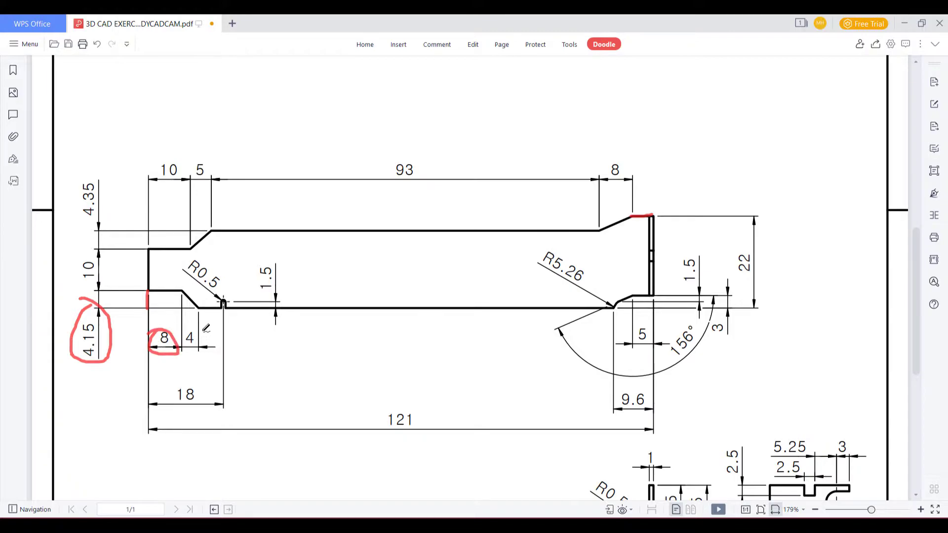
pyautogui.moveTo(181, 289)
pyautogui.mouseDown()
pyautogui.moveTo(192, 302)
pyautogui.moveTo(181, 338)
pyautogui.moveTo(214, 341)
pyautogui.moveTo(191, 327)
pyautogui.mouseUp()
pyautogui.moveTo(89, 317)
pyautogui.mouseDown()
pyautogui.moveTo(98, 374)
pyautogui.moveTo(89, 312)
pyautogui.mouseUp()
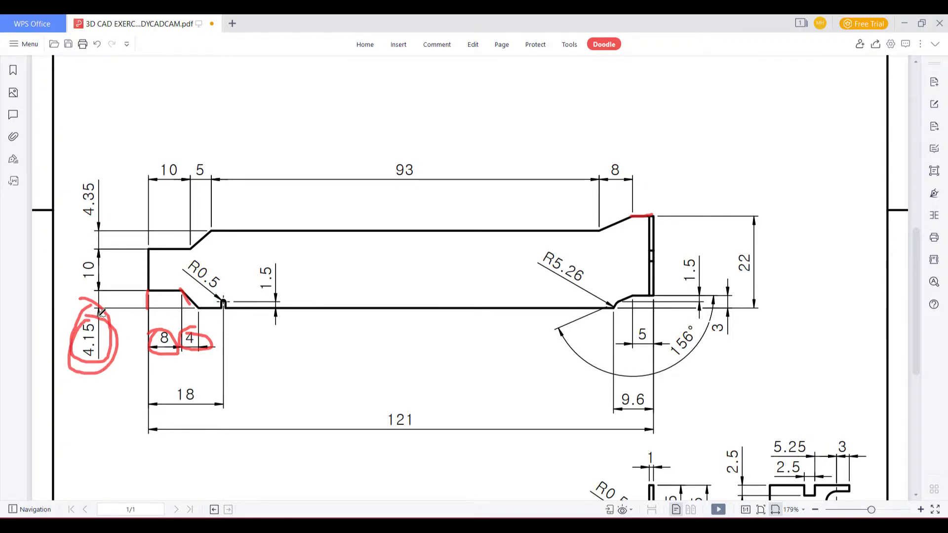
# Switch to SOLIDWORKS and draw an 8 mm horizontal line inward from the sketch point on the left edge.
pyautogui.hotkey('alt', 'Tab')
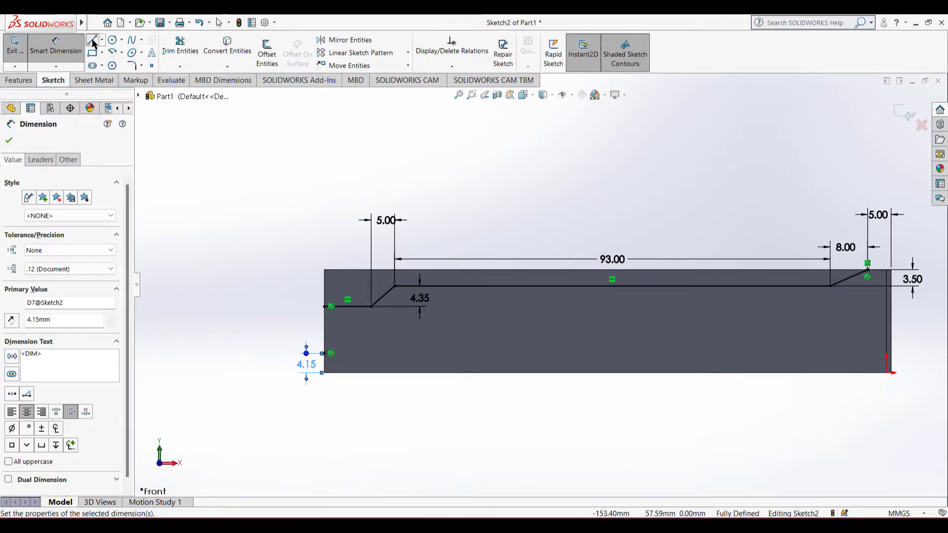
pyautogui.click(93, 43)
pyautogui.click(330, 353)
pyautogui.click(371, 353)
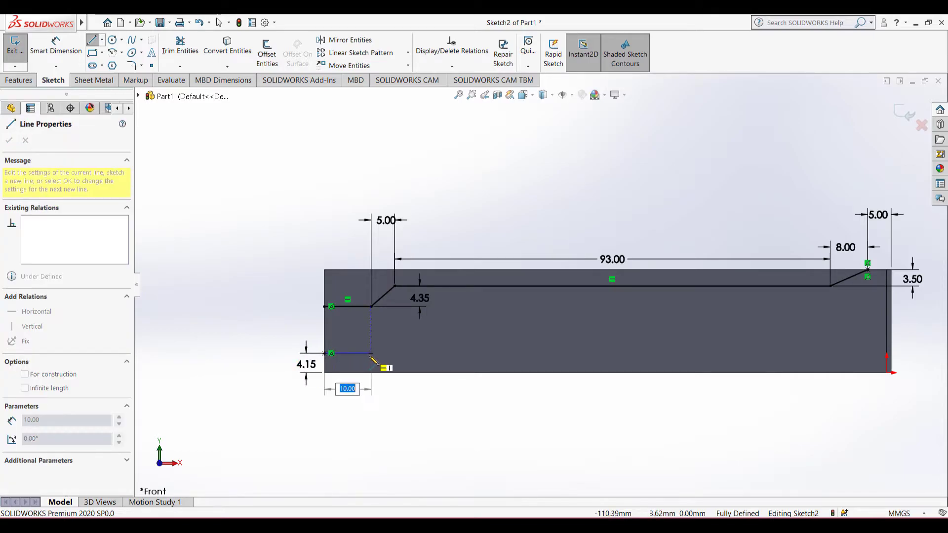
pyautogui.write('8')
pyautogui.press('Return')
# Draw a slanted line about 5.6 mm long from the end of the 8 mm line down to the plate's lower edge.
pyautogui.scroll(-2, 378, 385)
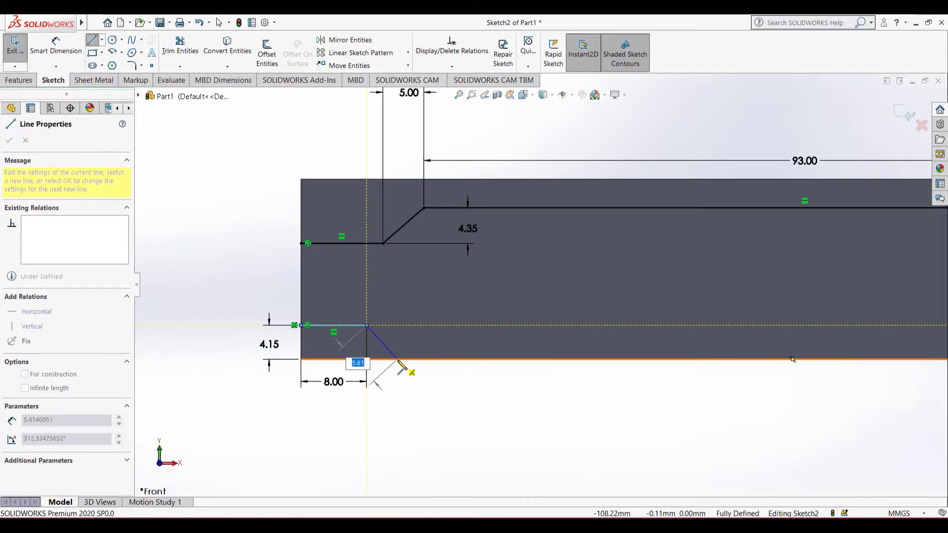
pyautogui.click(398, 359)
pyautogui.press('Escape')
# Dimension the horizontal width of the lower-left slanted line at 4 mm.
pyautogui.moveTo(451, 387); pyautogui.dragTo(431, 338, button='right')
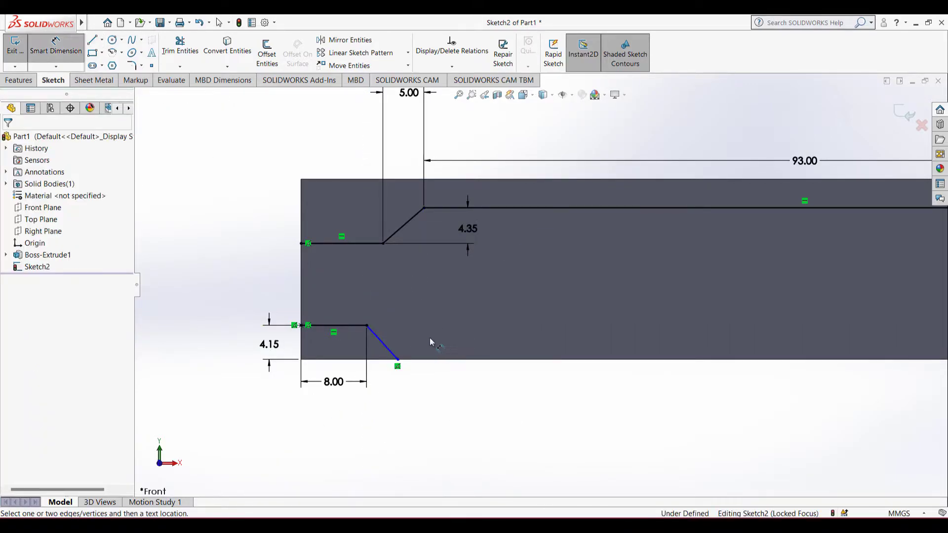
pyautogui.click(388, 351)
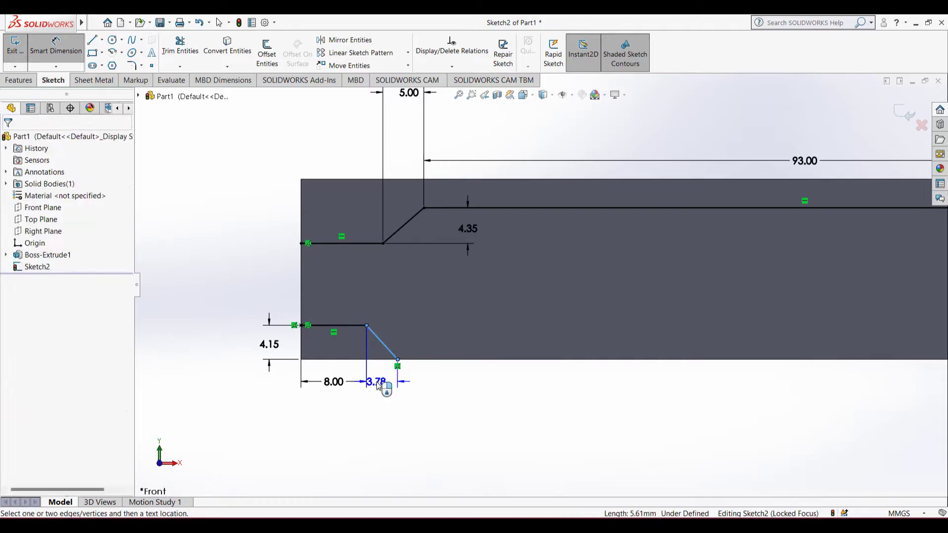
pyautogui.click(379, 386)
pyautogui.write('8')
pyautogui.press('Return')
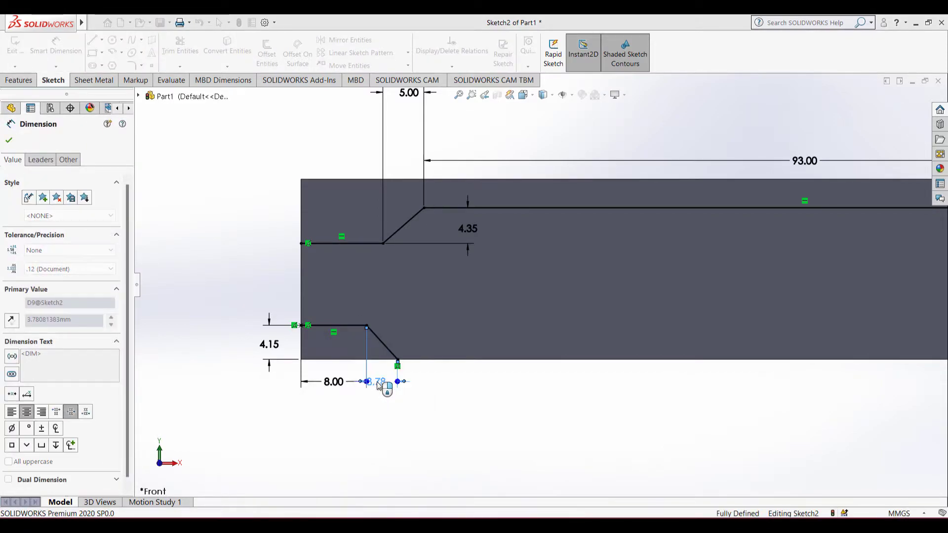
pyautogui.hotkey('alt', 'Tab')
pyautogui.hotkey('alt', 'Tab')
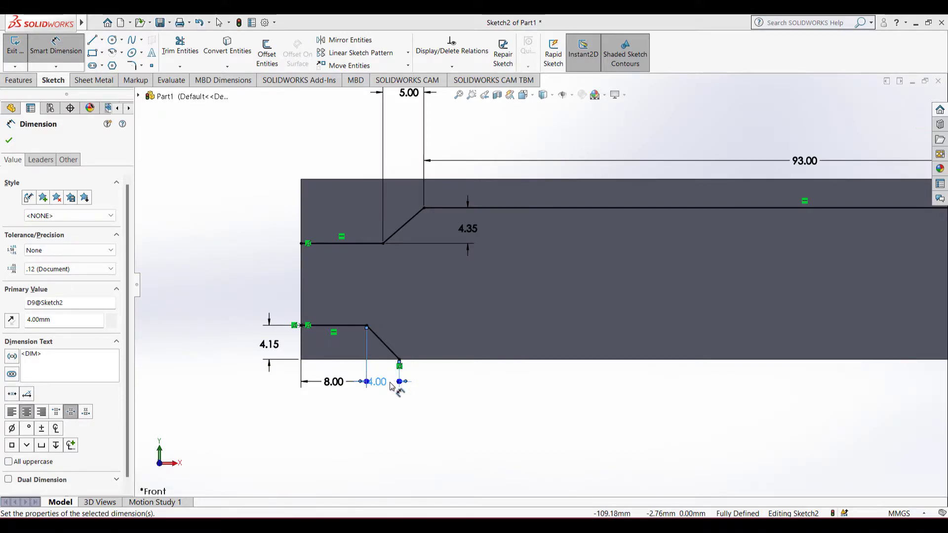
# Switch to the PDF drawing in WPS Office, mark the regions to cut from the outline, and undo those red marks.
pyautogui.hotkey('alt', 'Tab')
pyautogui.moveTo(694, 308); pyautogui.dragTo(641, 282)
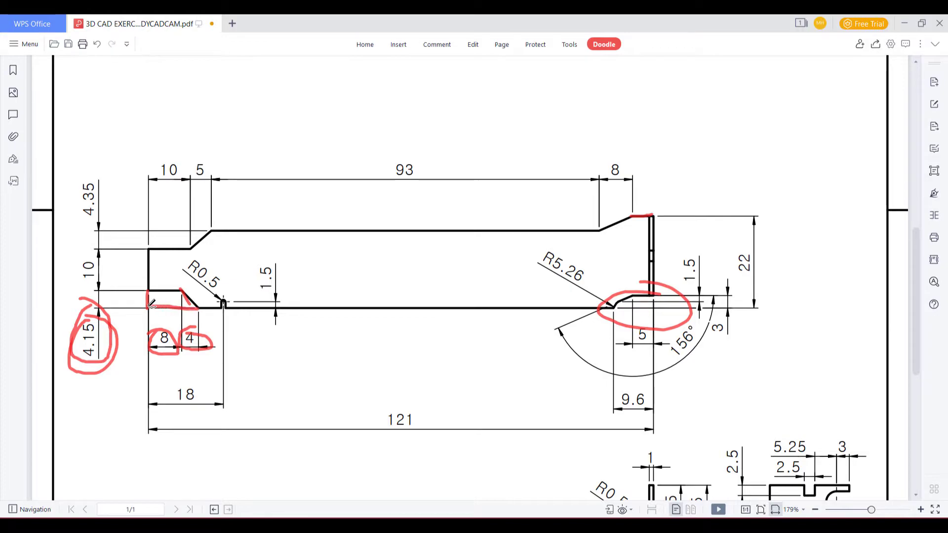
pyautogui.moveTo(150, 250)
pyautogui.mouseDown()
pyautogui.moveTo(156, 232)
pyautogui.moveTo(667, 181)
pyautogui.mouseUp()
pyautogui.hotkey('ctrl', 'z')
pyautogui.hotkey('ctrl', 'z')
pyautogui.hotkey('ctrl', 'z')
pyautogui.hotkey('ctrl', 'z')
pyautogui.hotkey('ctrl', 'z')
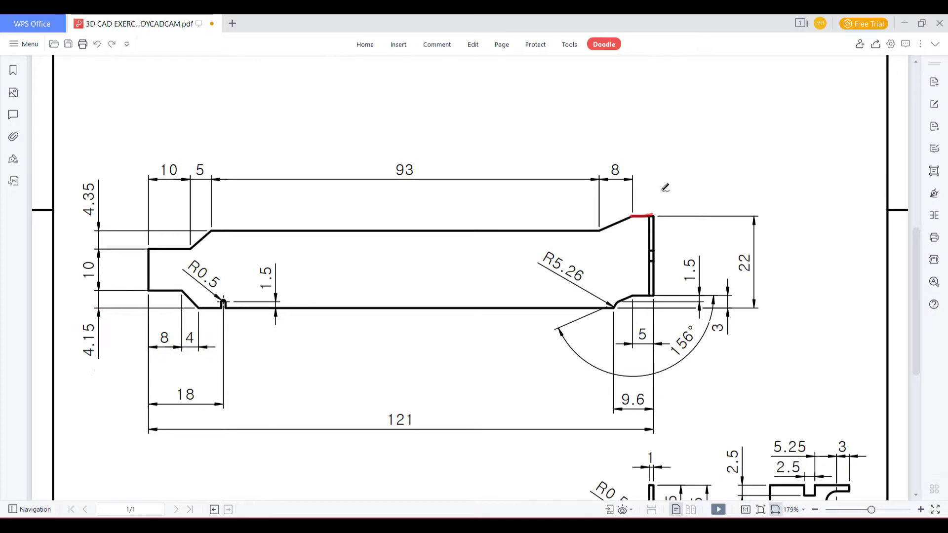
# Switch to SOLIDWORKS and close the lower-left cut profile with lines along the plate's lower and left edges.
pyautogui.hotkey('alt', 'Tab')
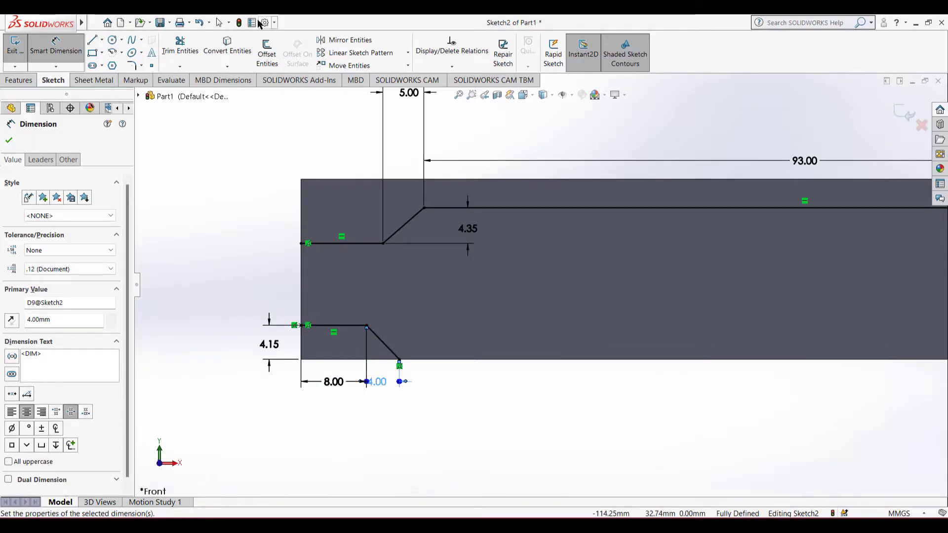
pyautogui.click(92, 40)
pyautogui.click(399, 361)
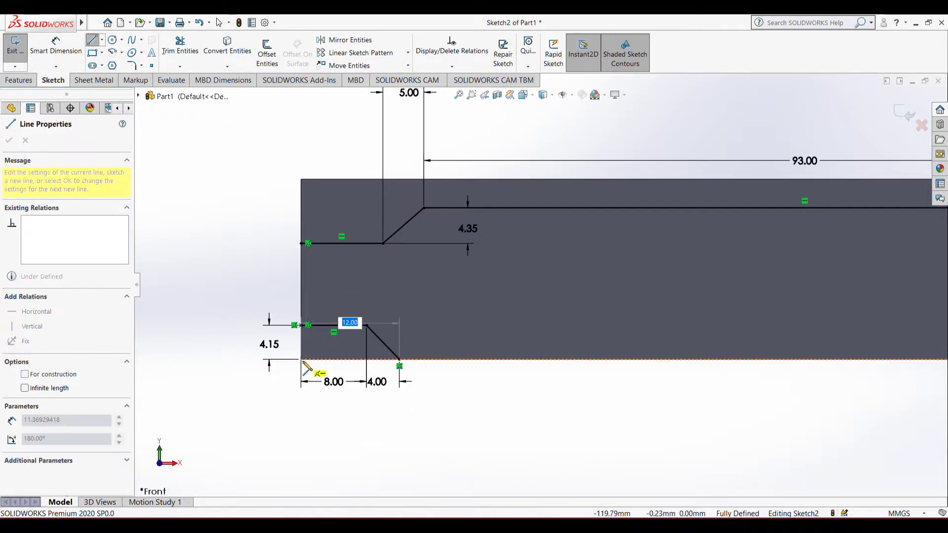
pyautogui.click(301, 361)
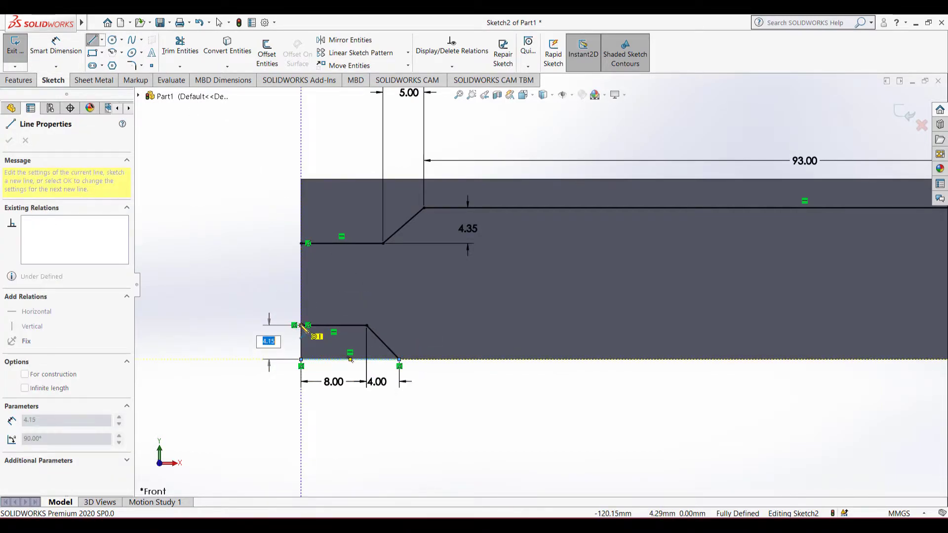
pyautogui.click(301, 325)
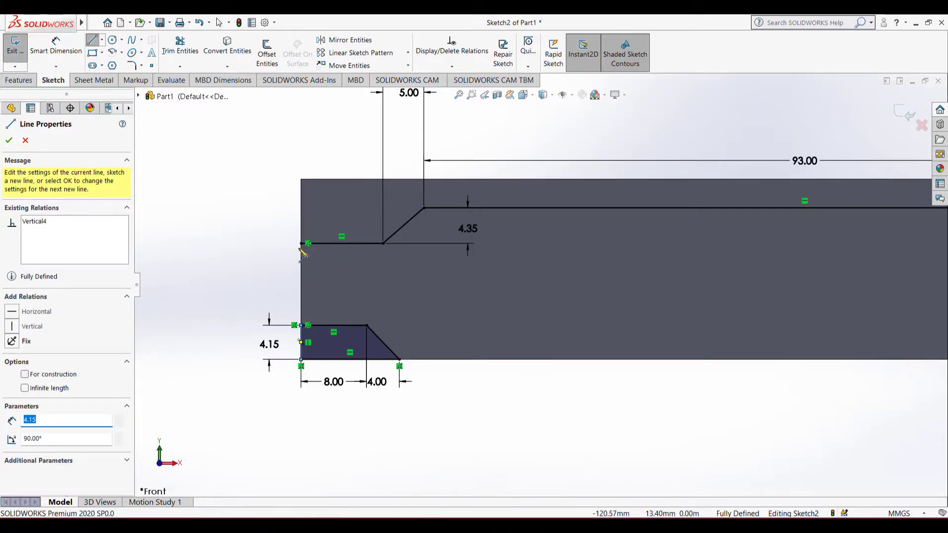
# Close the upper cut profile with a line up the left edge and a 116 mm line along the upper edge.
pyautogui.click(301, 244)
pyautogui.click(302, 179)
pyautogui.scroll(5, 824, 245)
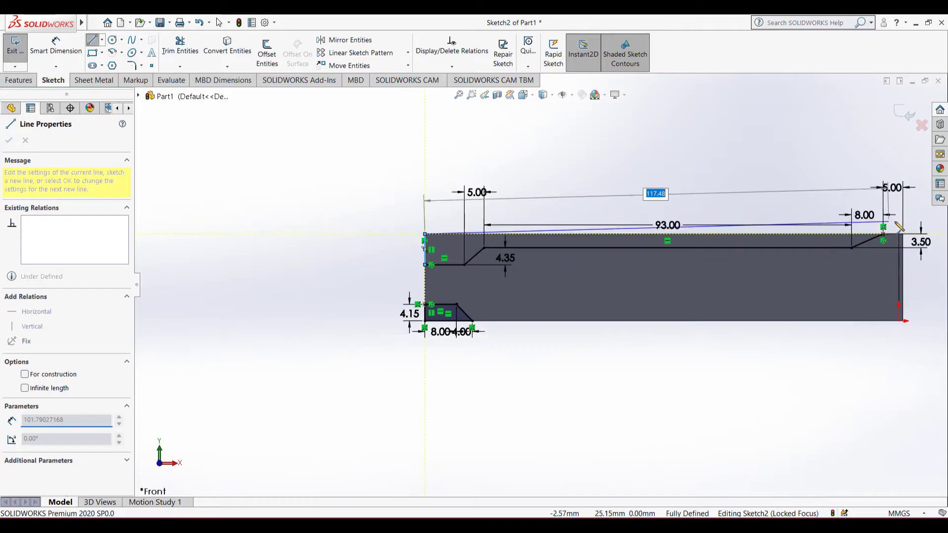
pyautogui.scroll(-5, 879, 236)
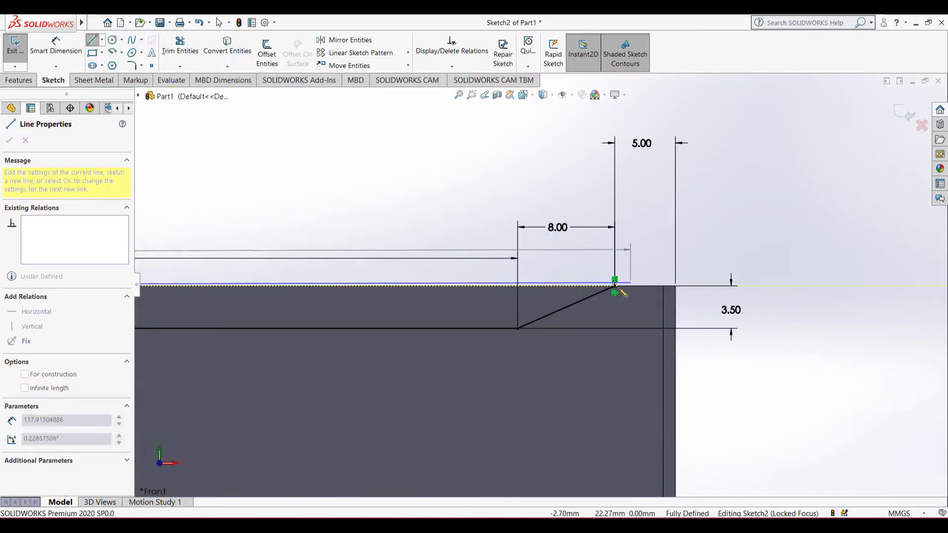
pyautogui.click(615, 286)
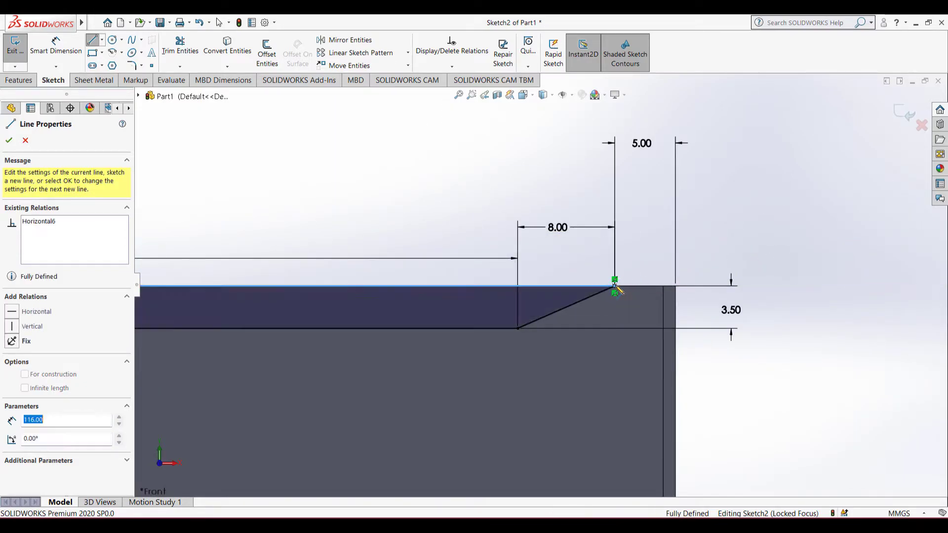
# Examine the plate's lower-right corner, then switch to the PDF drawing in WPS Office and circle the matching corner detail.
pyautogui.scroll(3, 567, 316)
pyautogui.scroll(4, 474, 390)
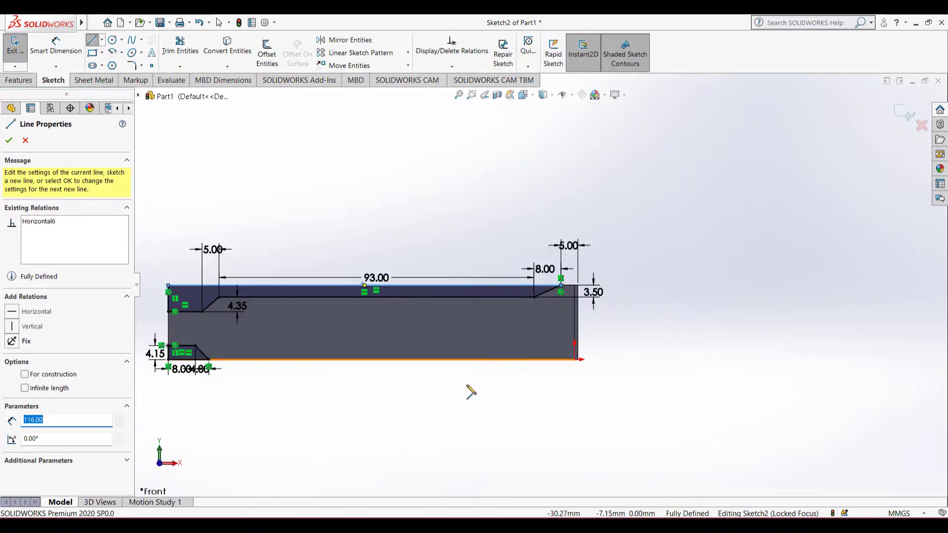
pyautogui.scroll(-4, 656, 245)
pyautogui.scroll(-3, 693, 185)
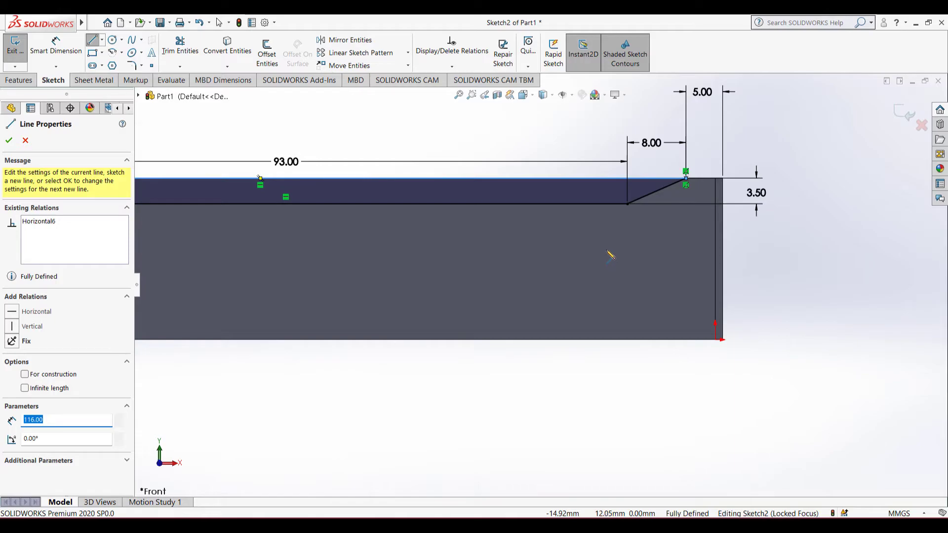
pyautogui.scroll(-1, 612, 256)
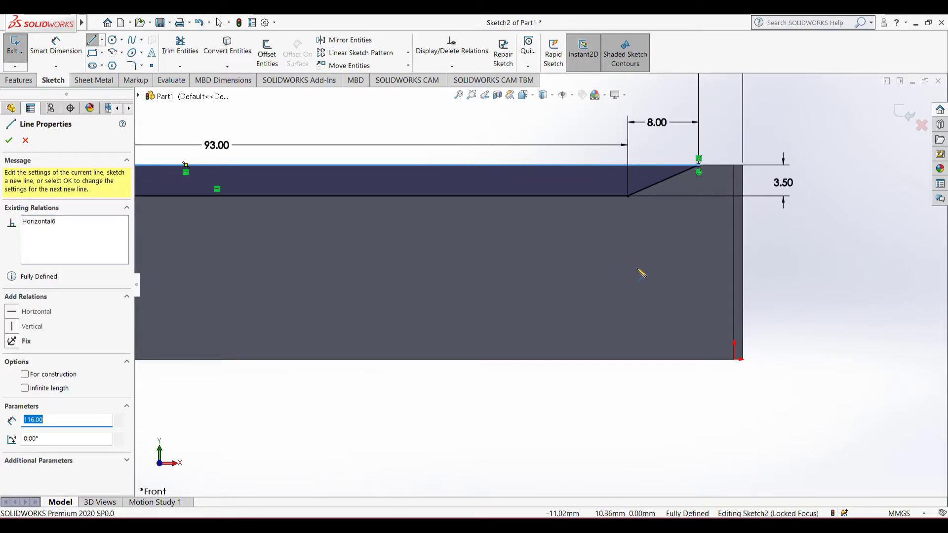
pyautogui.scroll(-2, 662, 289)
pyautogui.hotkey('alt', 'Tab')
pyautogui.moveTo(684, 279)
pyautogui.mouseDown()
pyautogui.moveTo(644, 330)
pyautogui.moveTo(635, 279)
pyautogui.mouseUp()
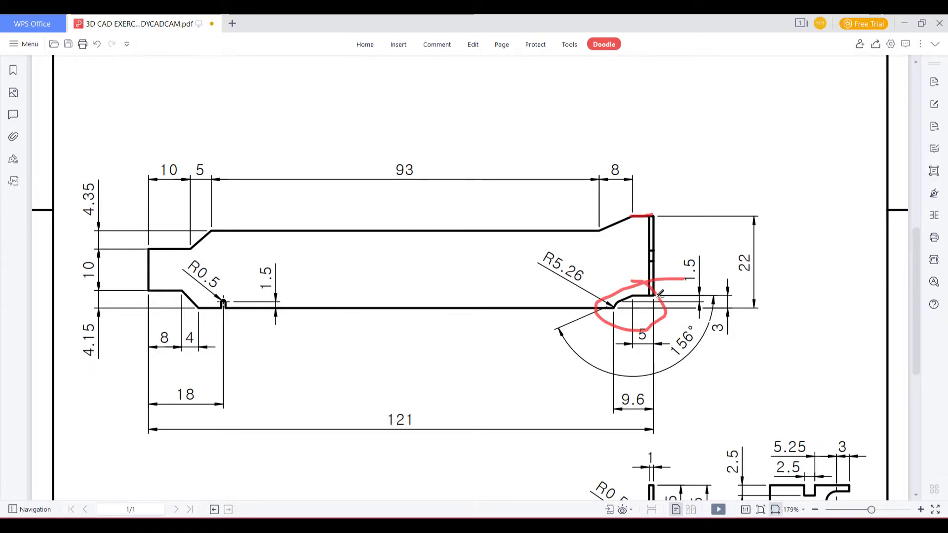
# Undo the red marks around the lower-right corner detail, and mark its sloped edge with the 1.5 and 156° dimensions.
pyautogui.moveTo(648, 324); pyautogui.dragTo(637, 321)
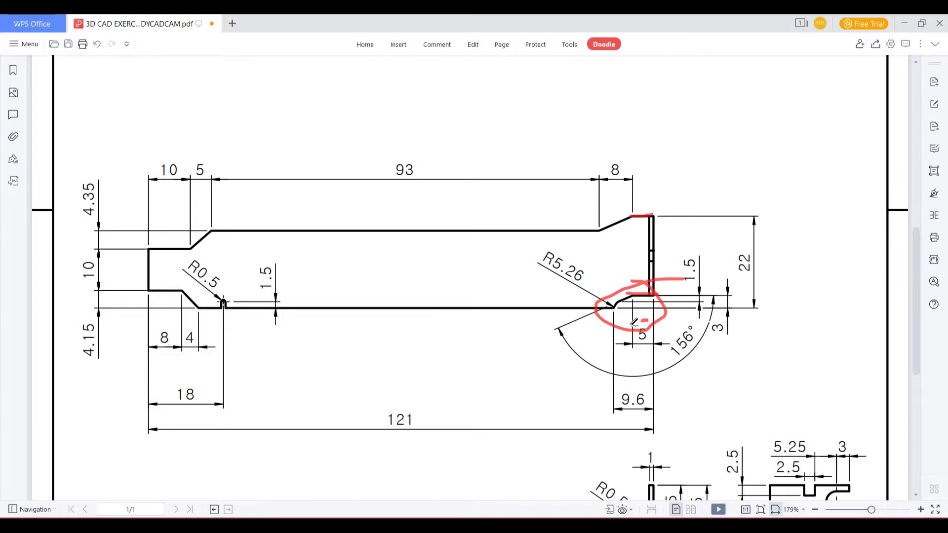
pyautogui.hotkey('ctrl', 'z')
pyautogui.hotkey('ctrl', 'z')
pyautogui.hotkey('ctrl', 'z')
pyautogui.moveTo(620, 302); pyautogui.dragTo(619, 302)
pyautogui.moveTo(679, 280); pyautogui.dragTo(682, 248)
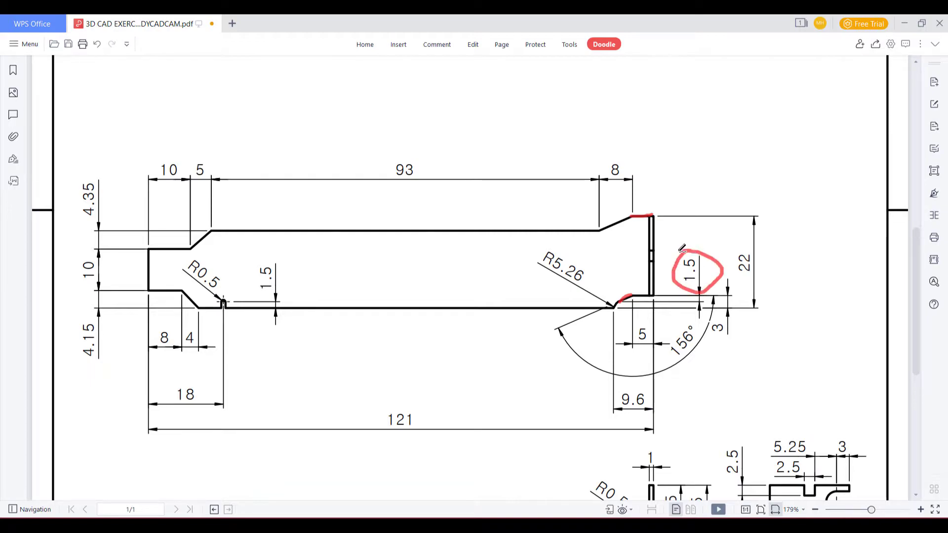
pyautogui.moveTo(632, 293); pyautogui.dragTo(619, 300)
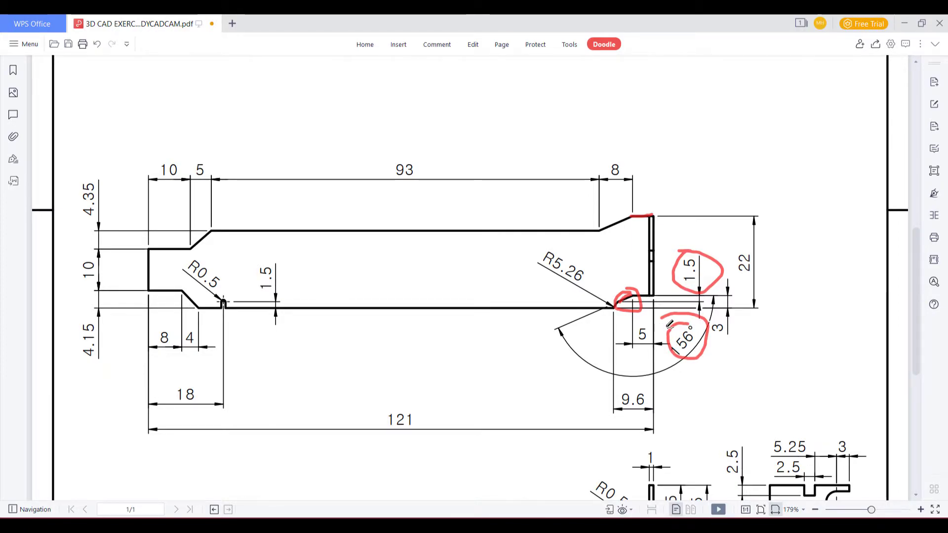
# Switch to SOLIDWORKS and place a sketch point on the plate's right edge near the lower corner.
pyautogui.hotkey('alt', 'Tab')
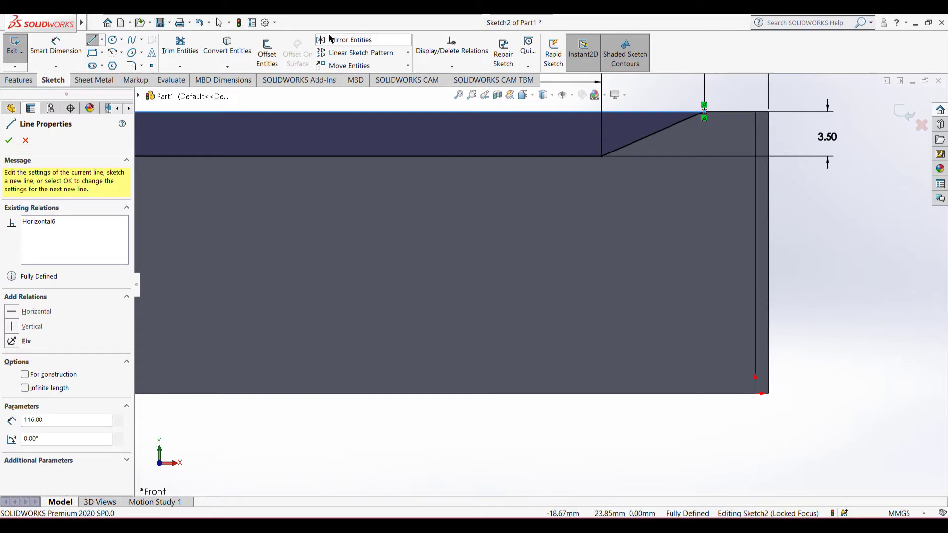
pyautogui.press('Escape')
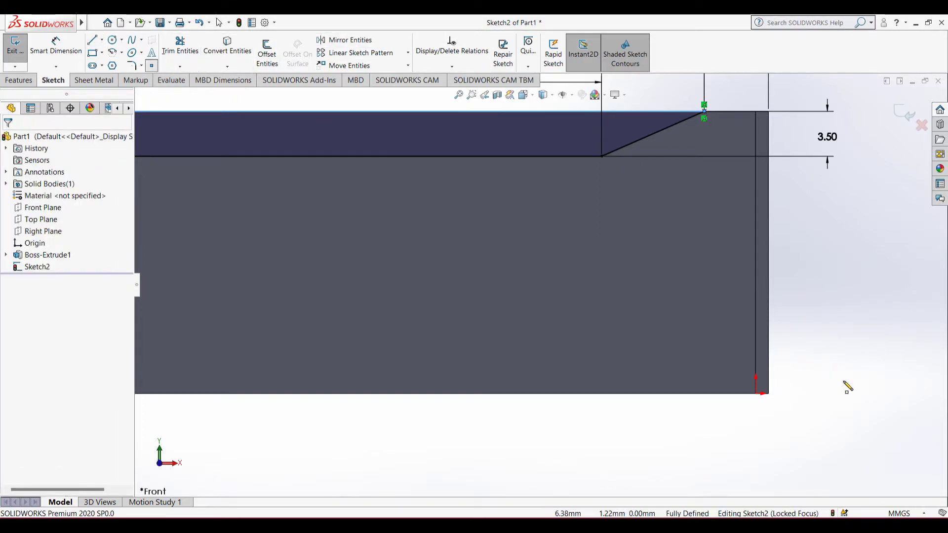
pyautogui.click(770, 352)
# Circle the 3 mm height in the WPS Office drawing, then in SOLIDWORKS dimension the point 3 mm above the plate's lower edge.
pyautogui.hotkey('alt', 'Tab')
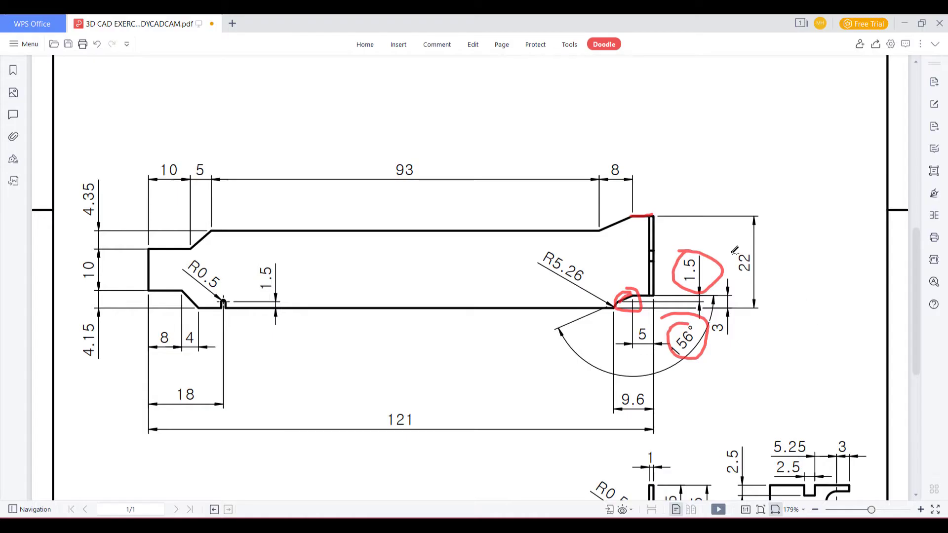
pyautogui.moveTo(718, 337); pyautogui.dragTo(727, 308)
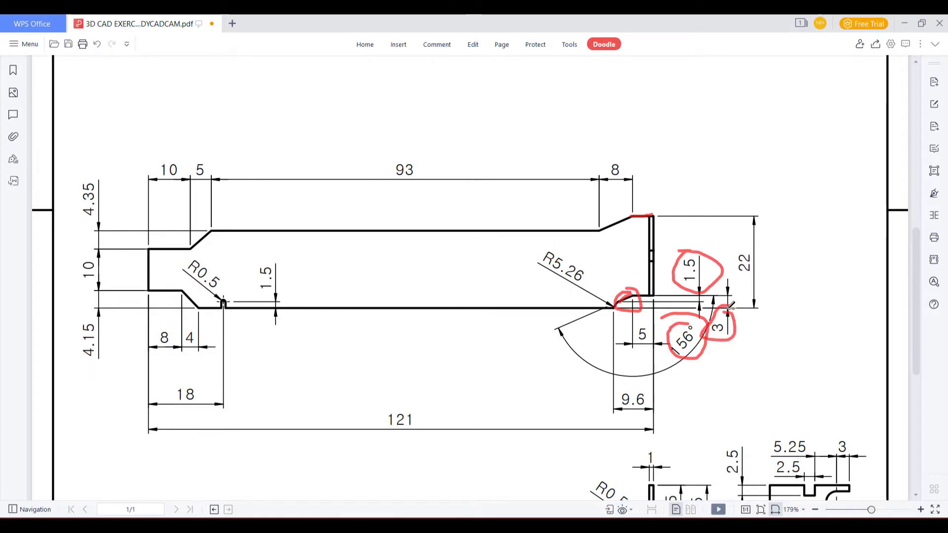
pyautogui.hotkey('alt', 'Tab')
pyautogui.press('d')
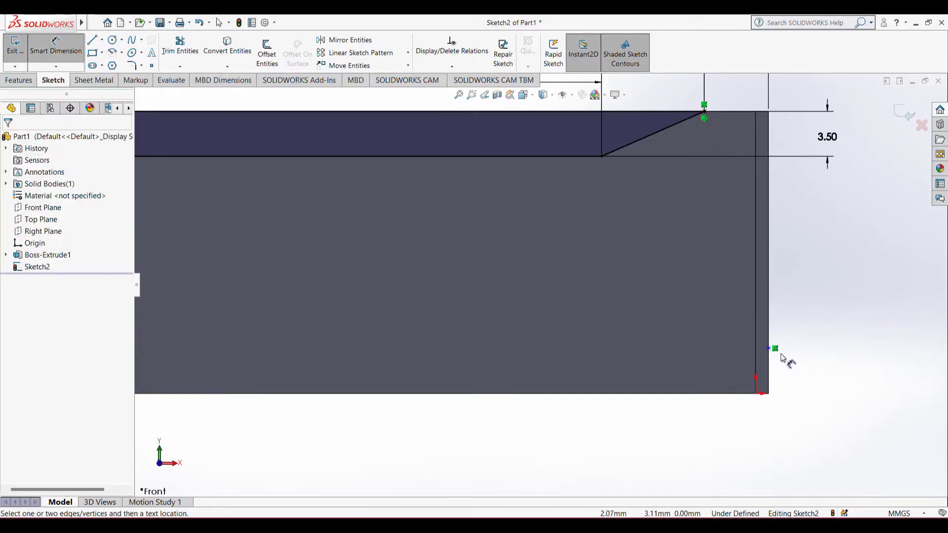
pyautogui.click(754, 379)
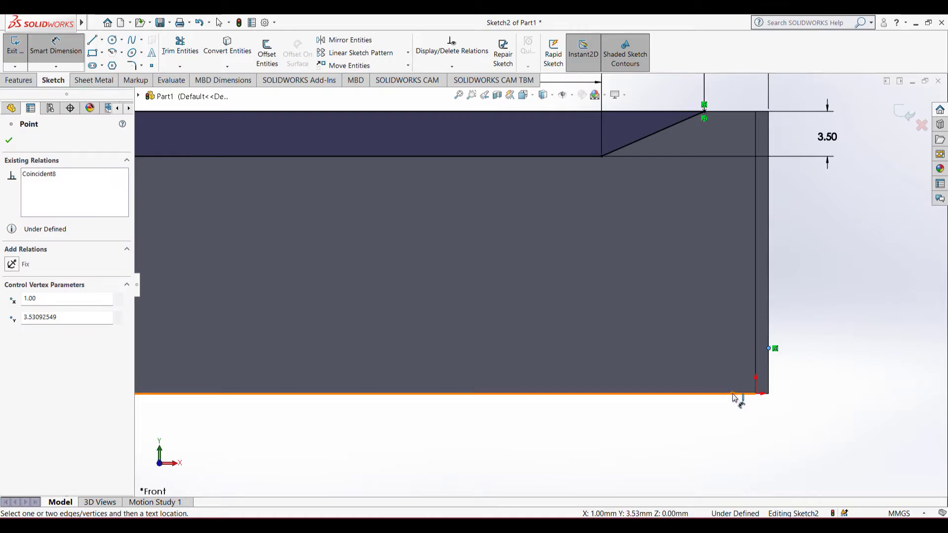
pyautogui.click(736, 394)
pyautogui.click(812, 377)
pyautogui.write('3')
pyautogui.press('Return')
# Sketch a 5 mm horizontal line leftward from the point, followed by a line about 1.75 mm long sloping down to the left.
pyautogui.moveTo(846, 370); pyautogui.dragTo(790, 370, button='right')
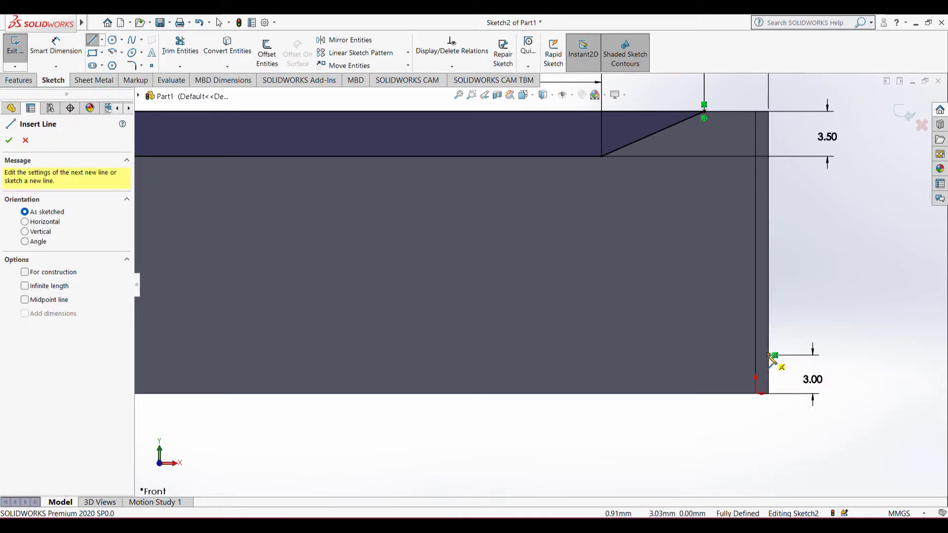
pyautogui.click(773, 355)
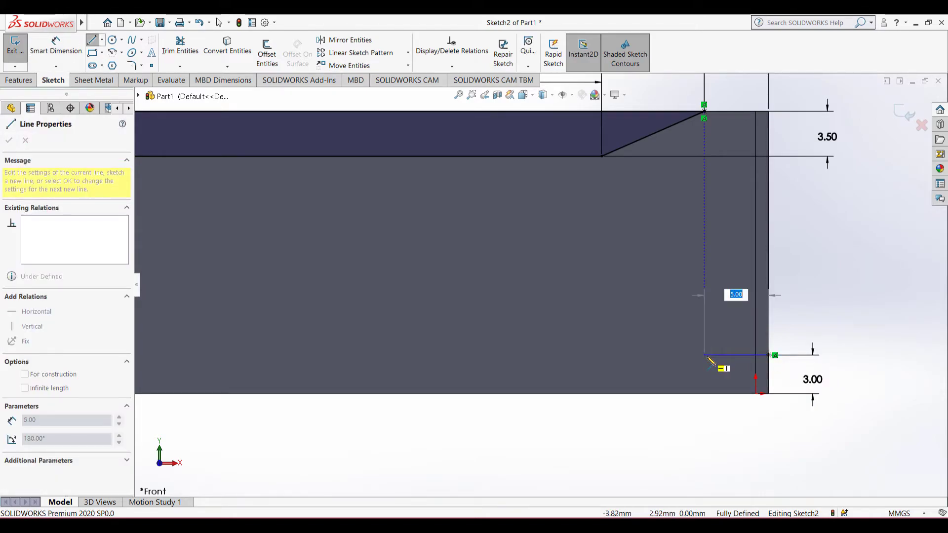
pyautogui.press('Return')
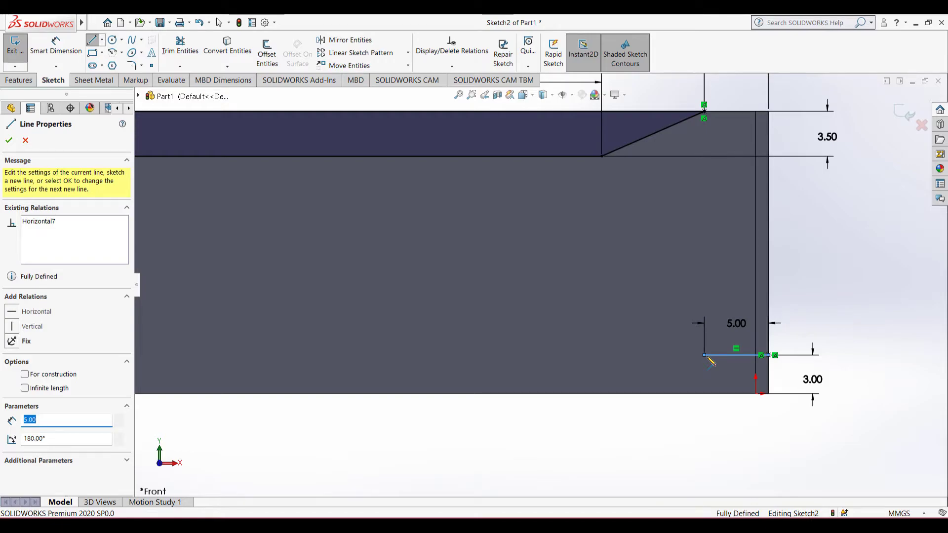
pyautogui.click(689, 371)
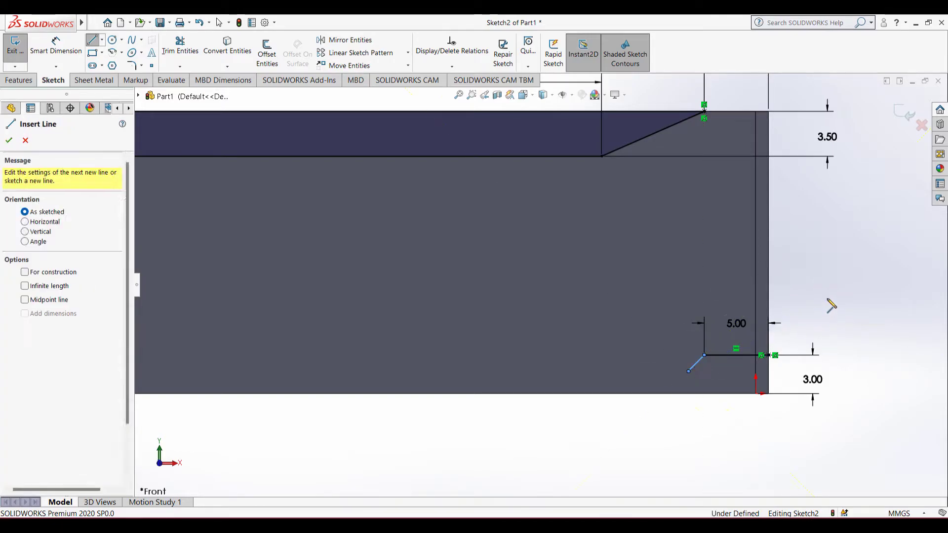
pyautogui.press('Escape')
# Dimension the sloped line's vertical height as 1.5 mm.
pyautogui.moveTo(825, 274); pyautogui.dragTo(810, 250, button='right')
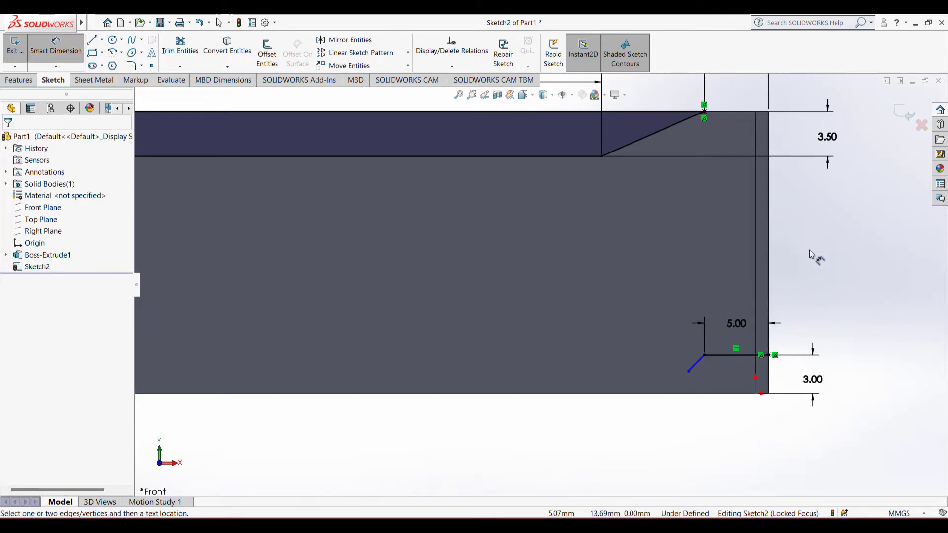
pyautogui.click(698, 365)
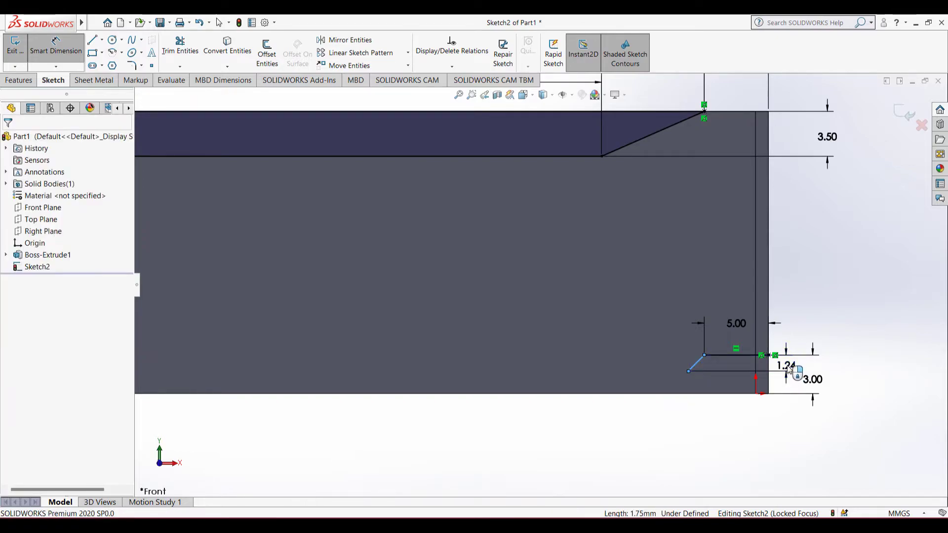
pyautogui.click(788, 371)
pyautogui.write('1.5')
pyautogui.press('Return')
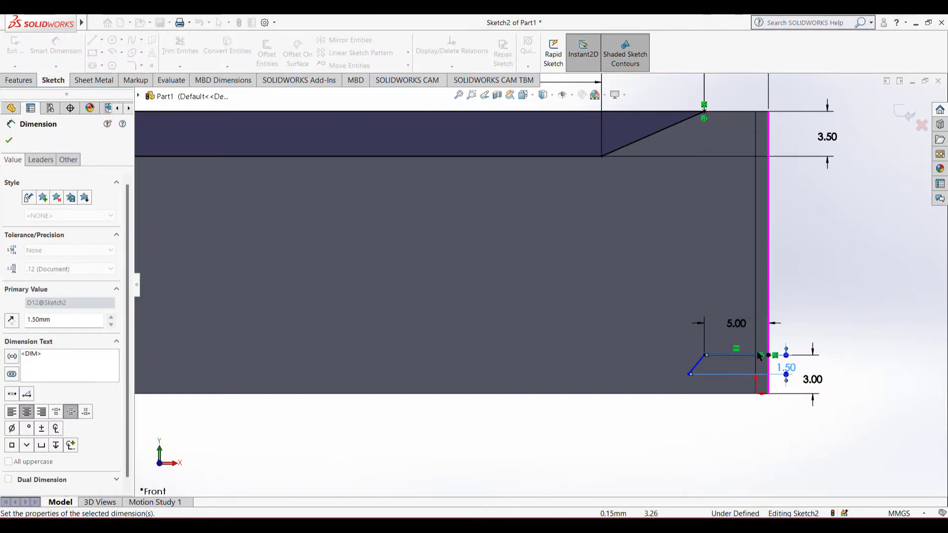
# Check the angle in the WPS Office drawing, then in SOLIDWORKS dimension 156° between the sloped line and the horizontal line.
pyautogui.hotkey('alt', 'Tab')
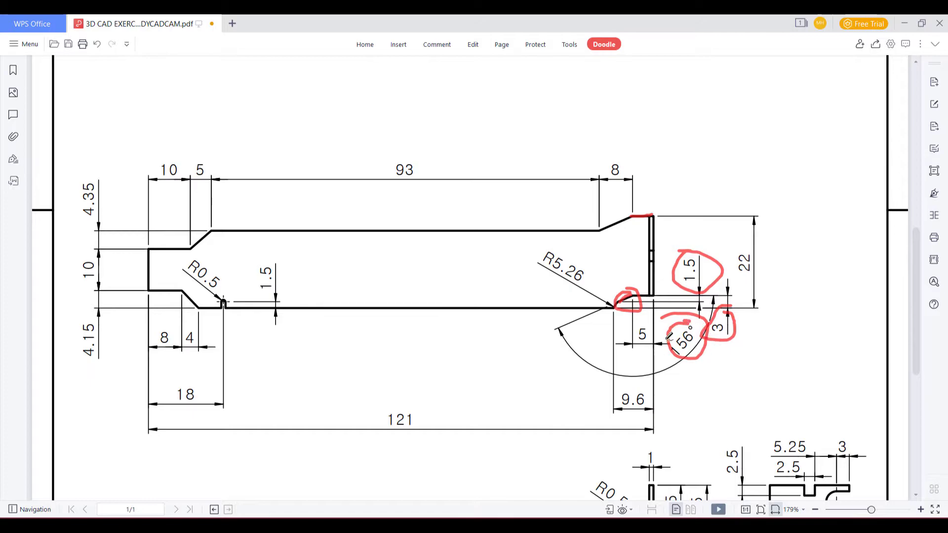
pyautogui.hotkey('alt', 'Tab')
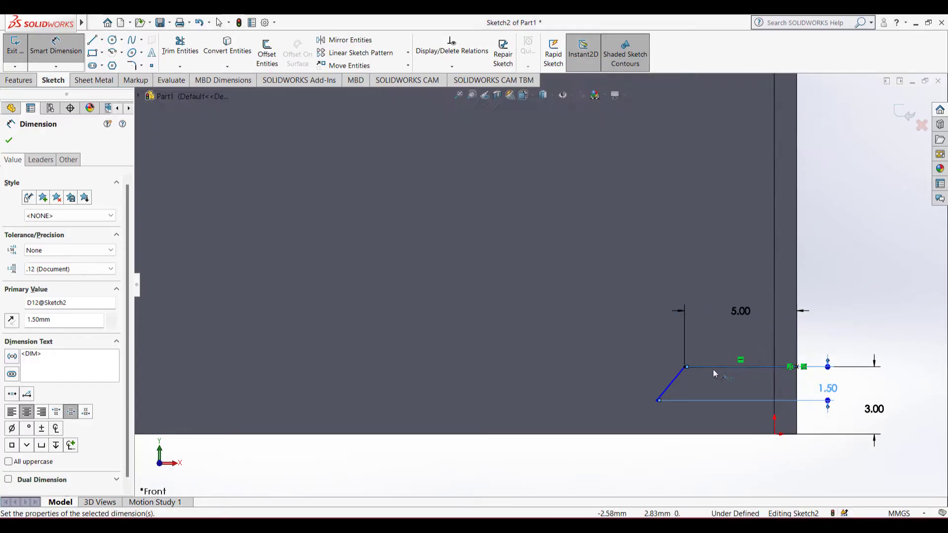
pyautogui.scroll(-3, 715, 374)
pyautogui.click(620, 386)
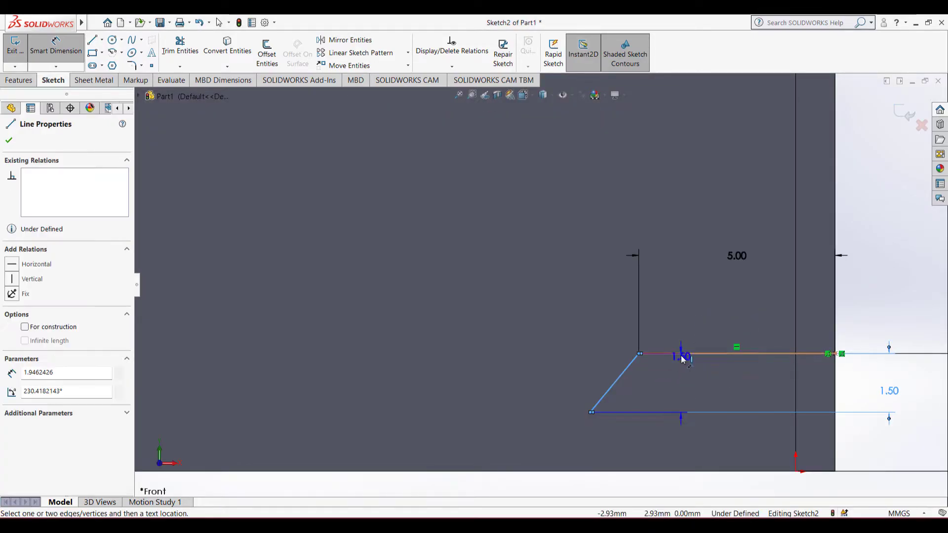
pyautogui.click(677, 354)
pyautogui.click(650, 381)
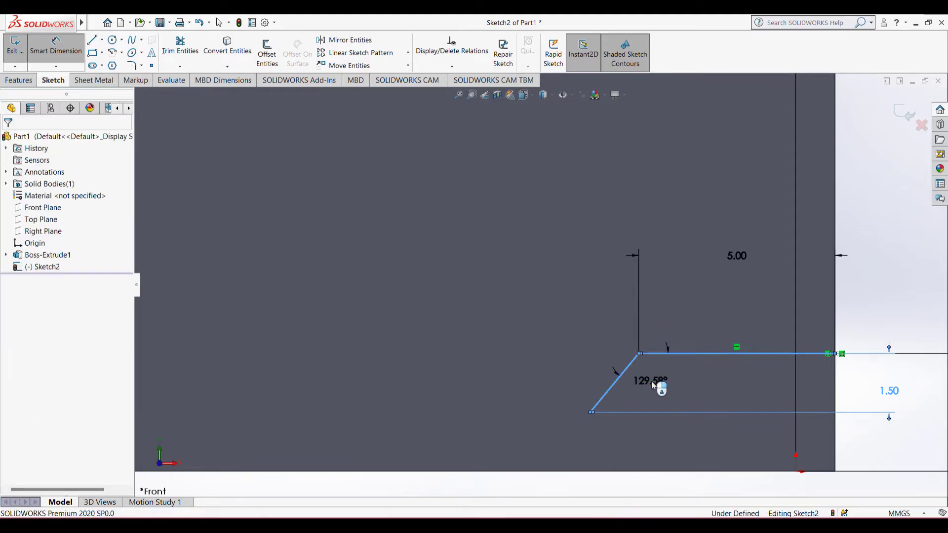
pyautogui.write('156')
pyautogui.press('Return')
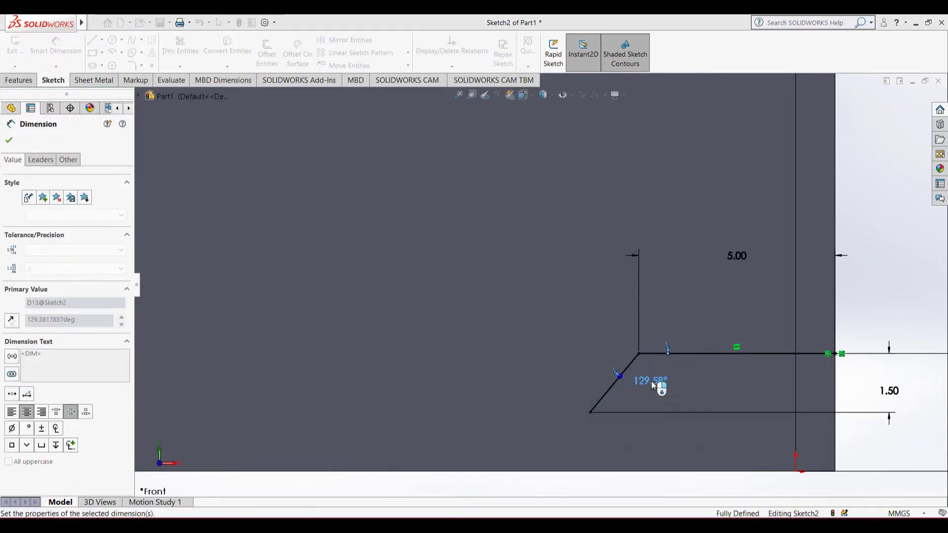
# Switch to the PDF drawing in WPS Office, undo the corner marks, and mark the 9.6 dimension, the arc's lower end and the right edge.
pyautogui.scroll(3, 581, 433)
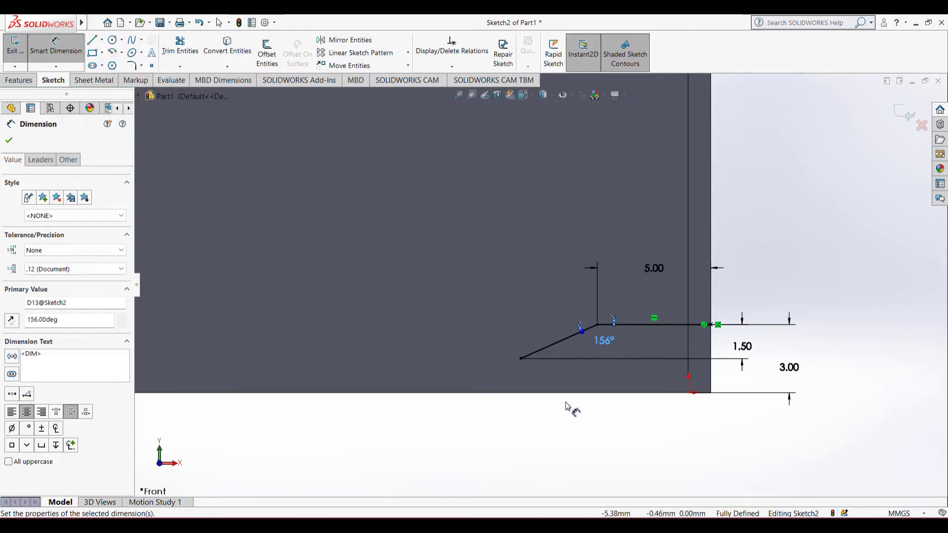
pyautogui.scroll(1, 568, 404)
pyautogui.hotkey('alt', 'Tab')
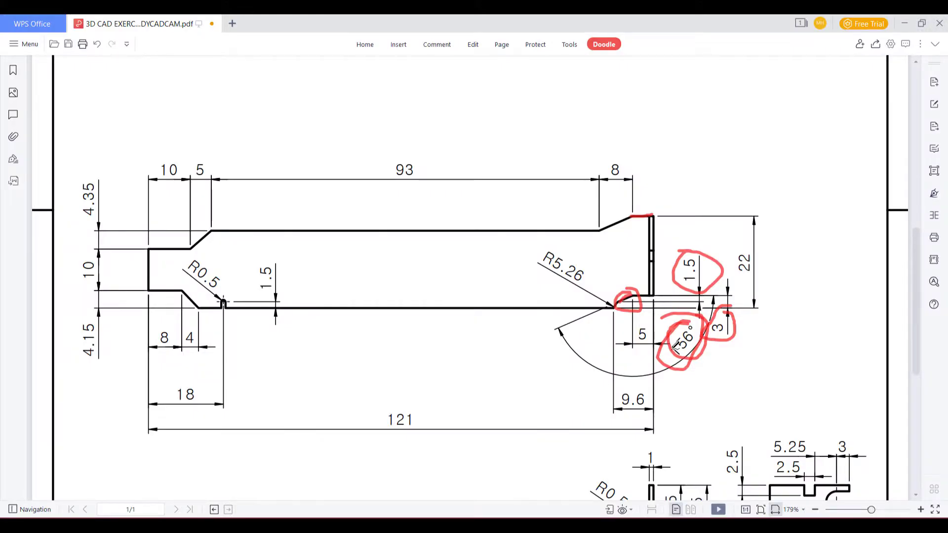
pyautogui.hotkey('ctrl', 'z')
pyautogui.hotkey('ctrl', 'z')
pyautogui.hotkey('ctrl', 'z')
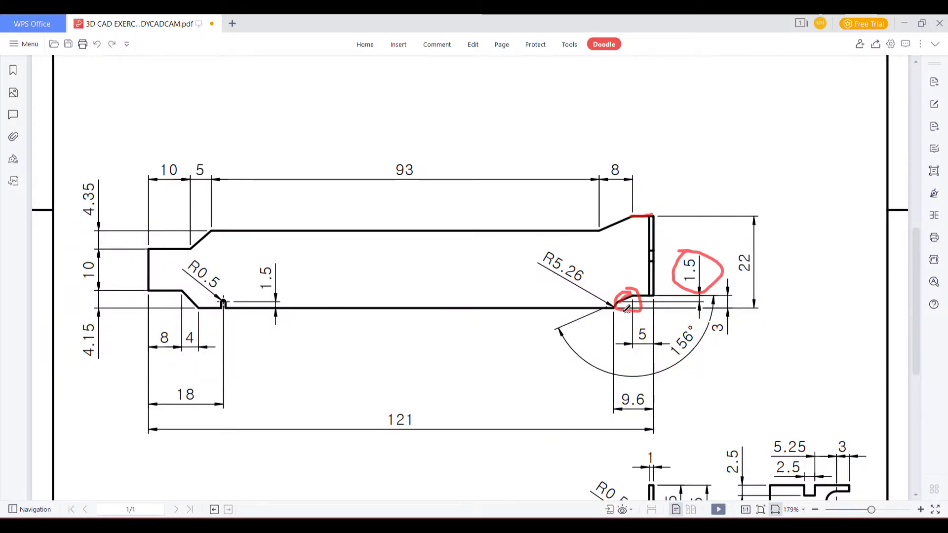
pyautogui.hotkey('ctrl', 'z')
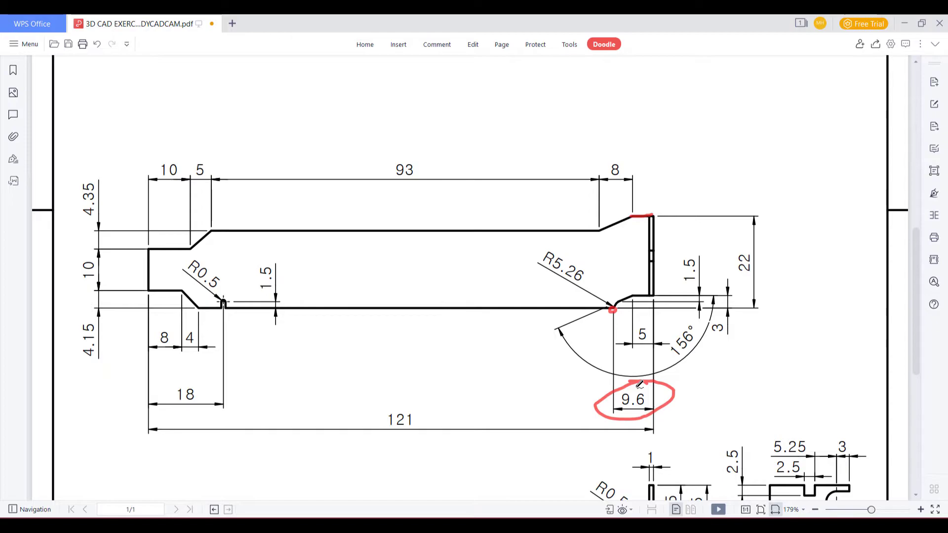
pyautogui.moveTo(654, 265); pyautogui.dragTo(655, 316)
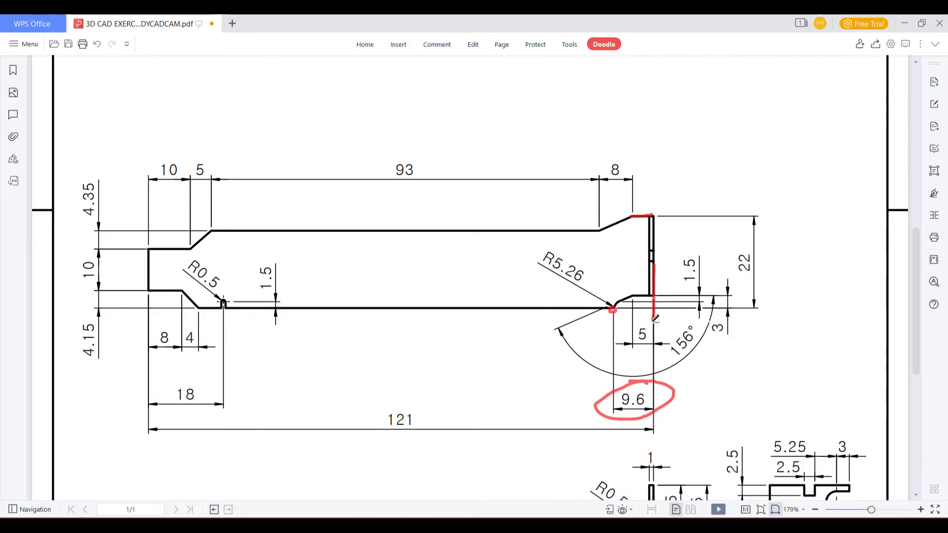
# Switch to SOLIDWORKS, place a sketch point on the plate's lower edge, and dimension it 9.6 mm from the right edge.
pyautogui.hotkey('alt', 'Tab')
pyautogui.click(151, 66)
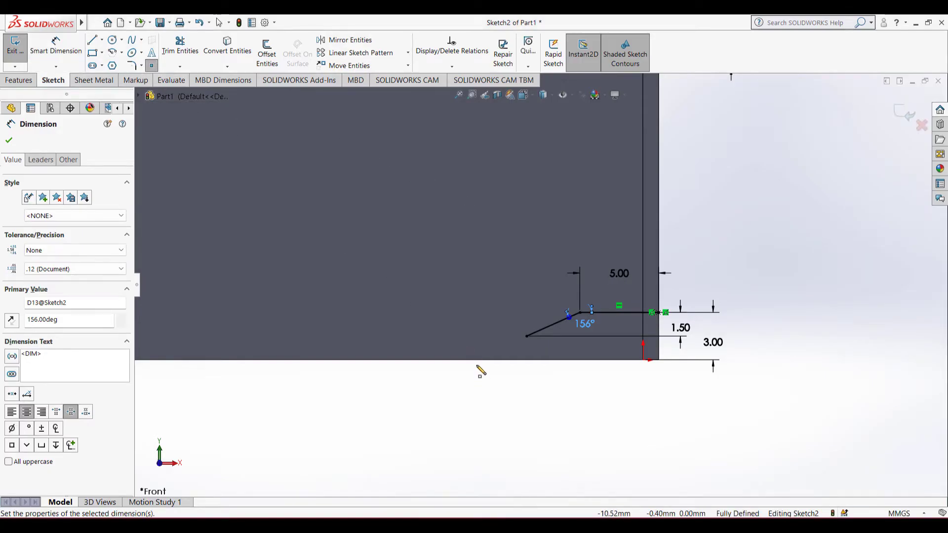
pyautogui.click(478, 361)
pyautogui.moveTo(582, 431); pyautogui.dragTo(587, 370, button='right')
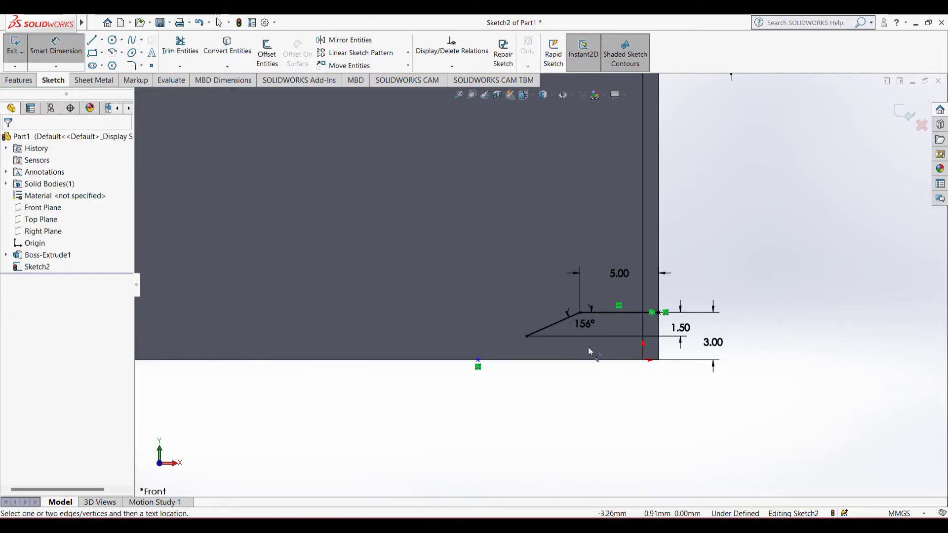
pyautogui.click(478, 361)
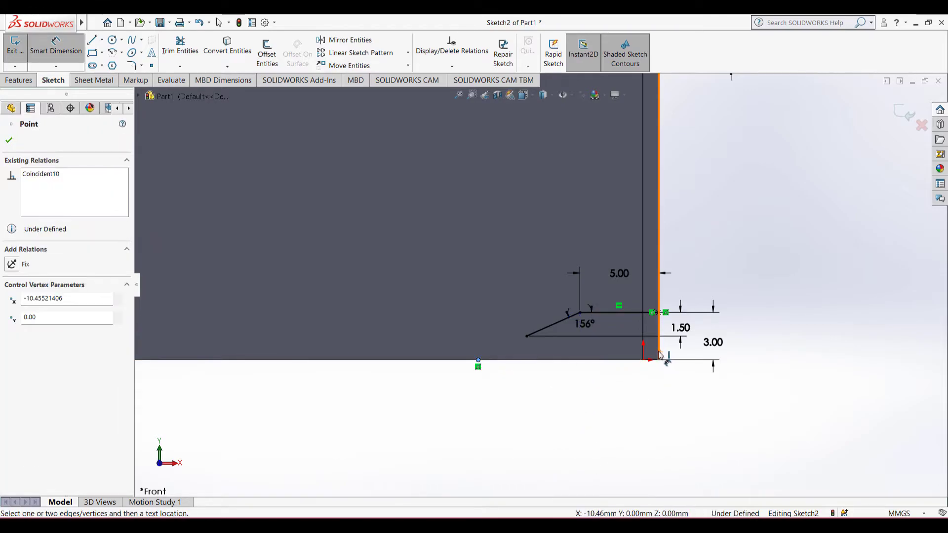
pyautogui.click(659, 354)
pyautogui.click(585, 398)
pyautogui.write('9.6')
pyautogui.press('Return')
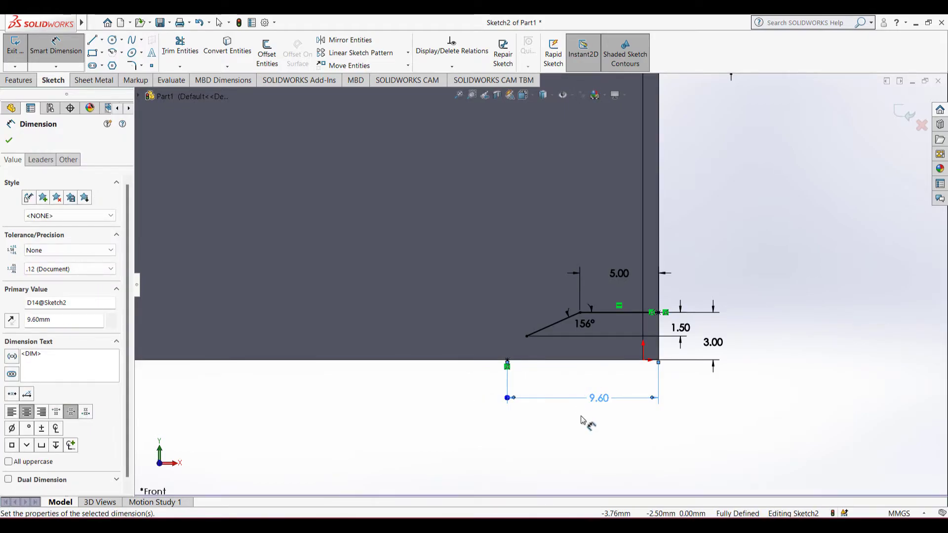
# Mark the R5.26 arc radius in the WPS Office drawing, then in SOLIDWORKS sketch a 10.52 mm diameter circle below the plate's lower-right corner.
pyautogui.hotkey('alt', 'Tab')
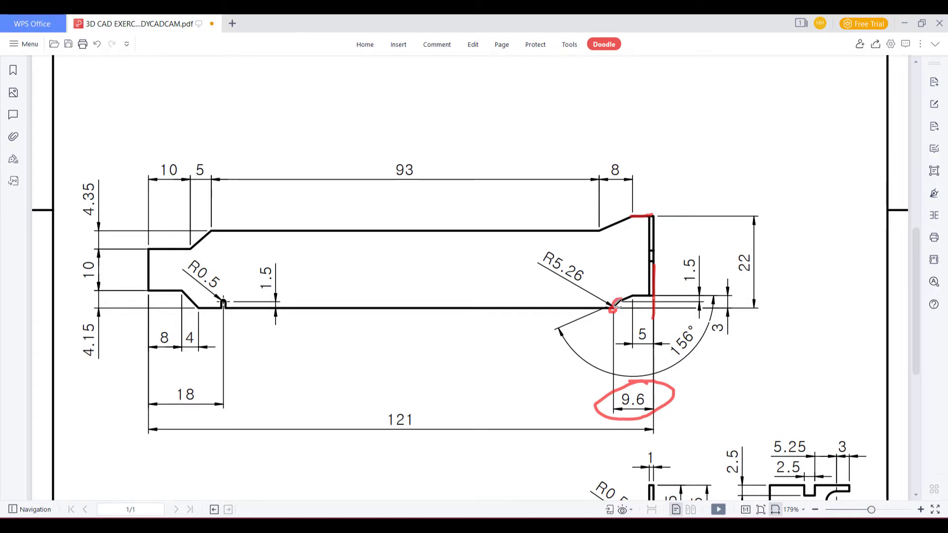
pyautogui.moveTo(524, 265); pyautogui.dragTo(560, 246)
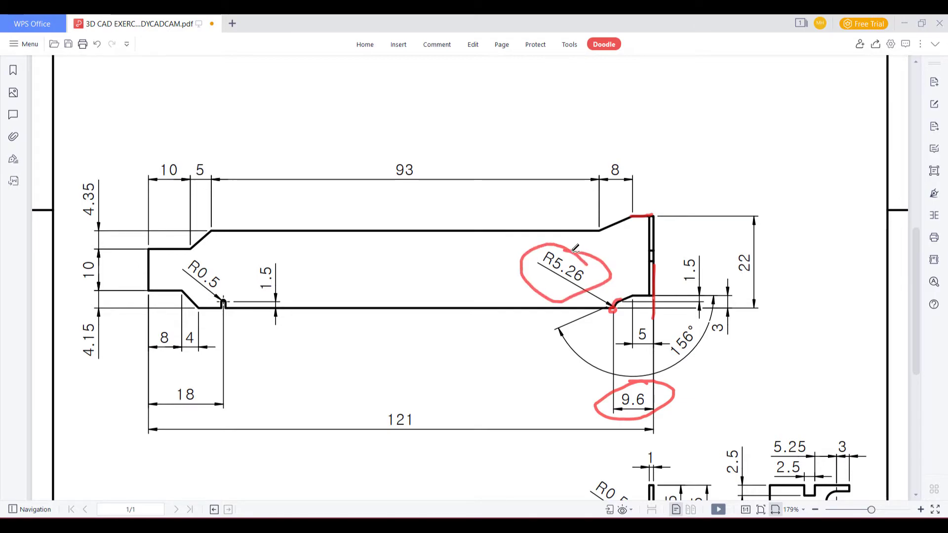
pyautogui.hotkey('alt', 'Tab')
pyautogui.click(112, 40)
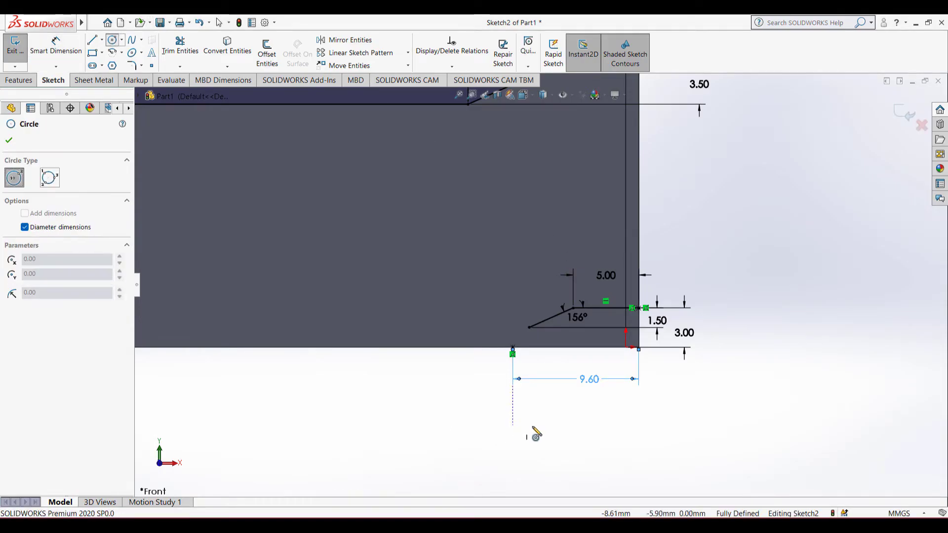
pyautogui.scroll(-2, 538, 433)
pyautogui.click(578, 423)
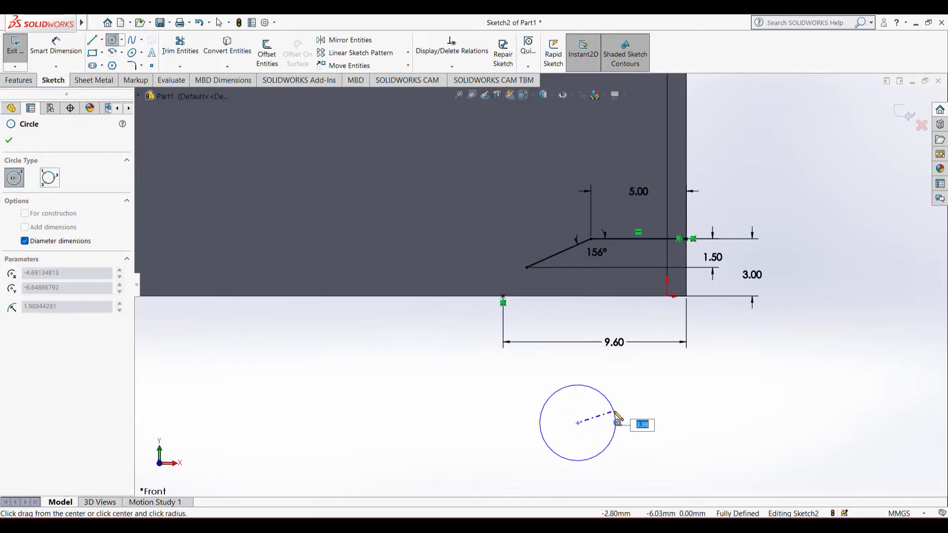
pyautogui.press('Return')
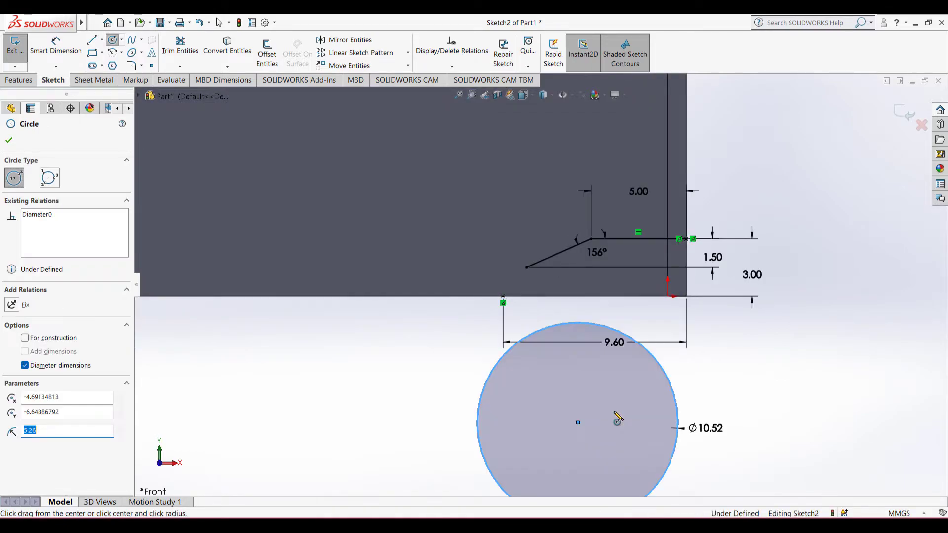
# Make the 10.52 mm circle coincident with the lower end of the sloped line.
pyautogui.scroll(2, 539, 285)
pyautogui.click(10, 141)
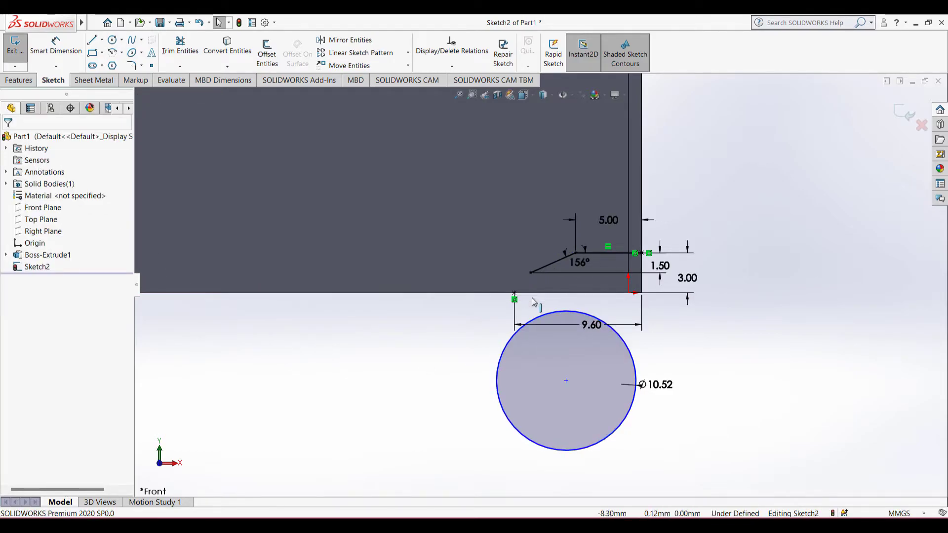
pyautogui.click(558, 312)
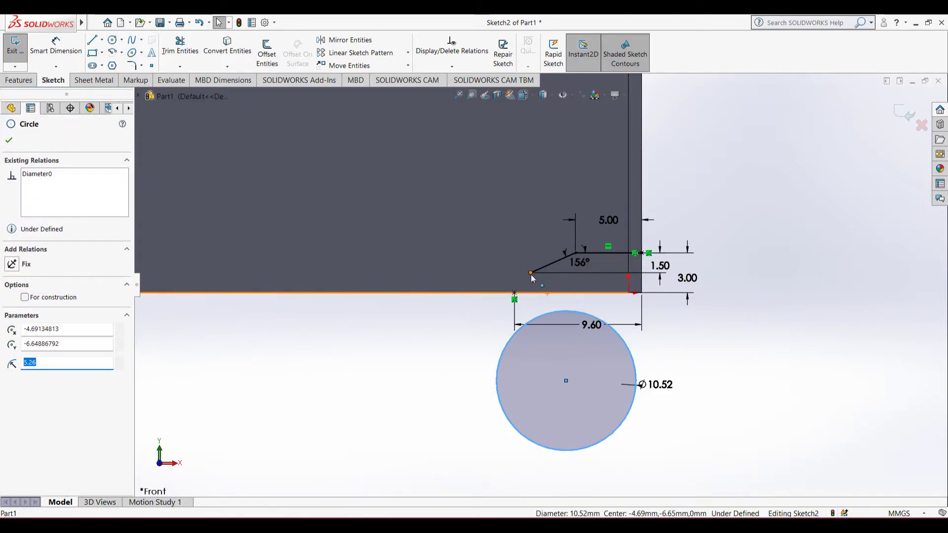
pyautogui.keyDown('ctrl'); pyautogui.click(531, 273); pyautogui.keyUp('ctrl')
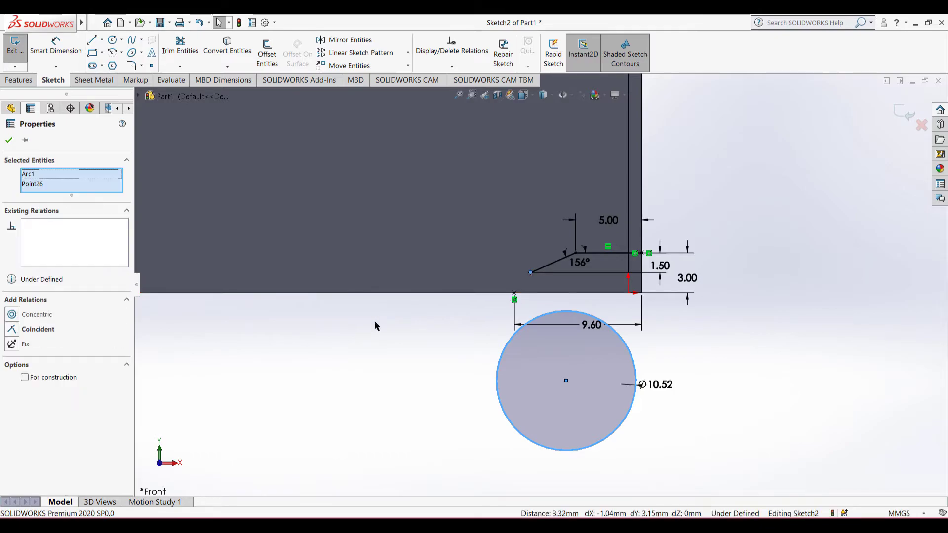
pyautogui.click(30, 330)
pyautogui.click(7, 142)
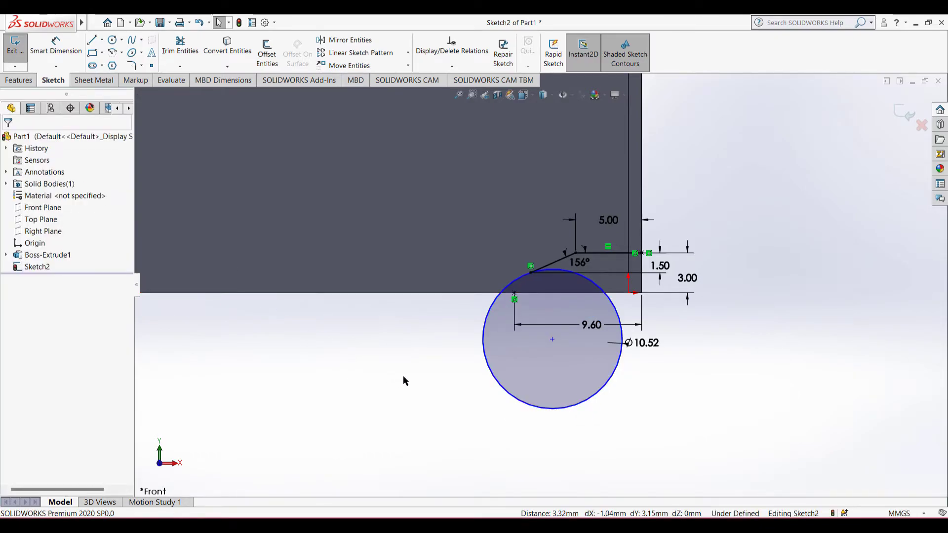
# Make the circle coincident with the sketch point placed 9.6 mm from the right edge.
pyautogui.scroll(-3, 402, 380)
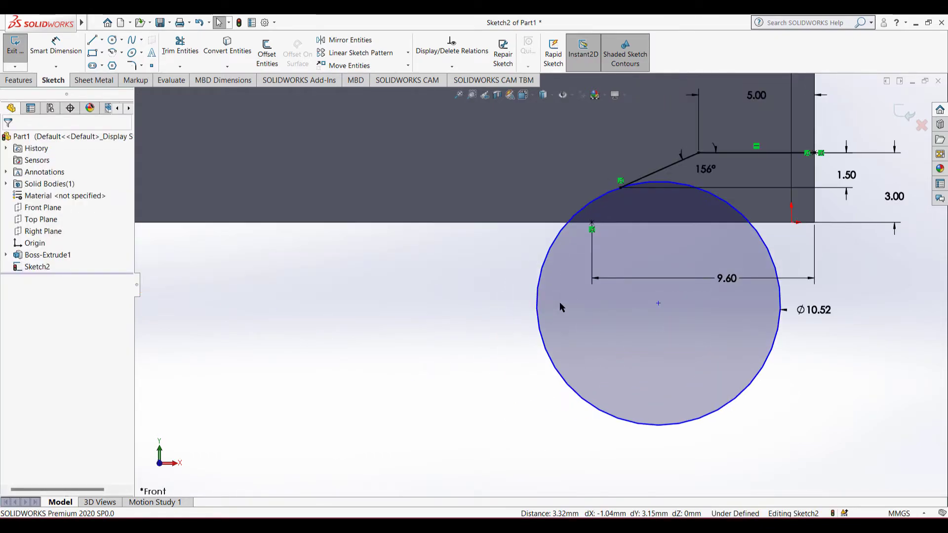
pyautogui.click(592, 223)
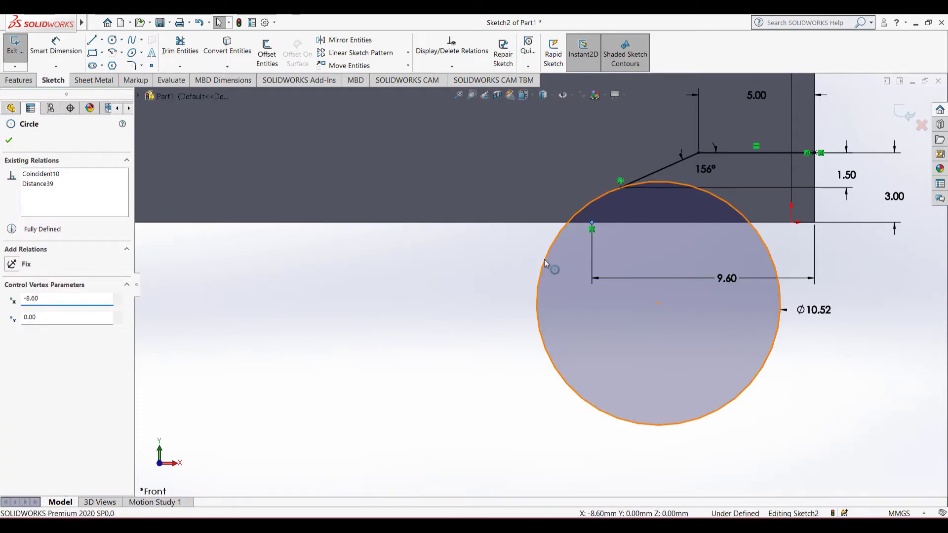
pyautogui.keyDown('ctrl'); pyautogui.click(546, 258); pyautogui.keyUp('ctrl')
pyautogui.click(43, 330)
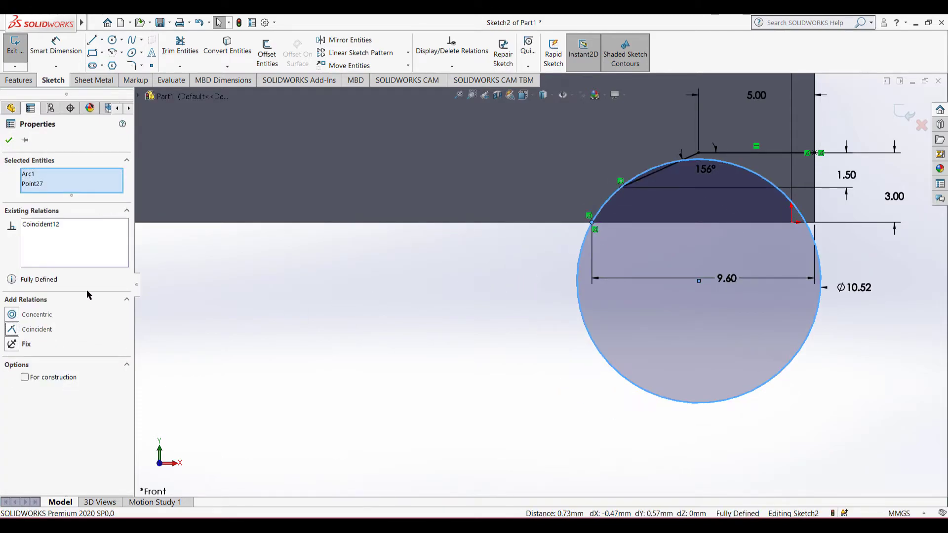
pyautogui.click(8, 141)
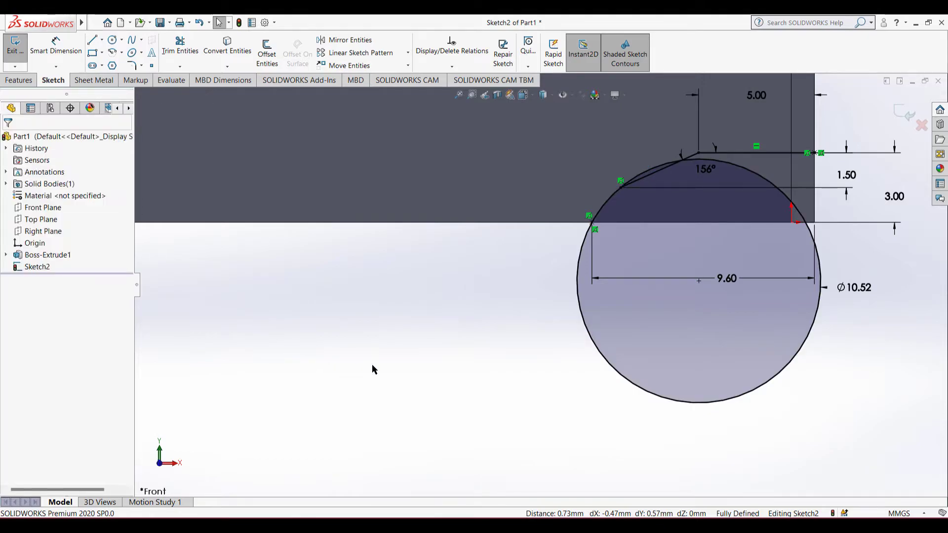
# Draw lines from the 9.6 mm point along the lower edge to the plate's corner and up to the horizontal line's end.
pyautogui.moveTo(409, 358); pyautogui.dragTo(371, 350, button='right')
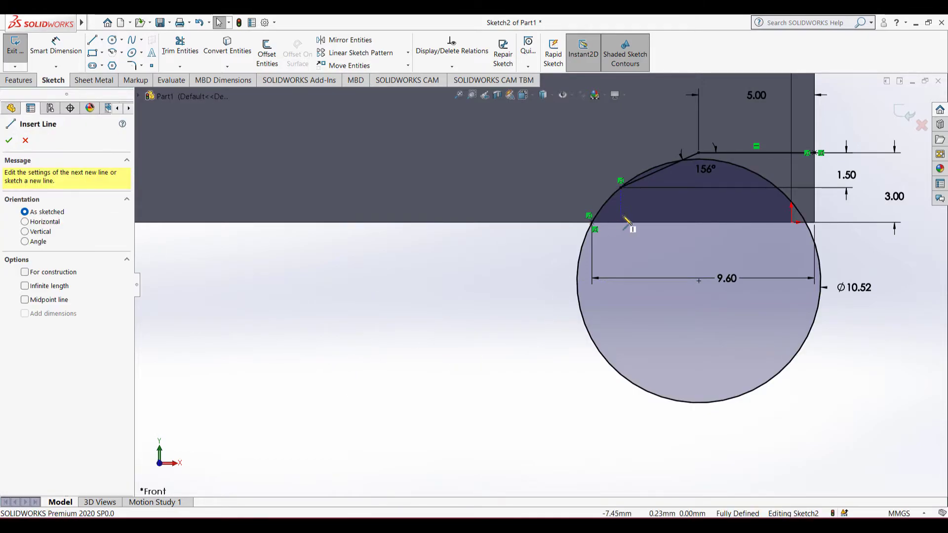
pyautogui.scroll(-2, 623, 218)
pyautogui.click(548, 254)
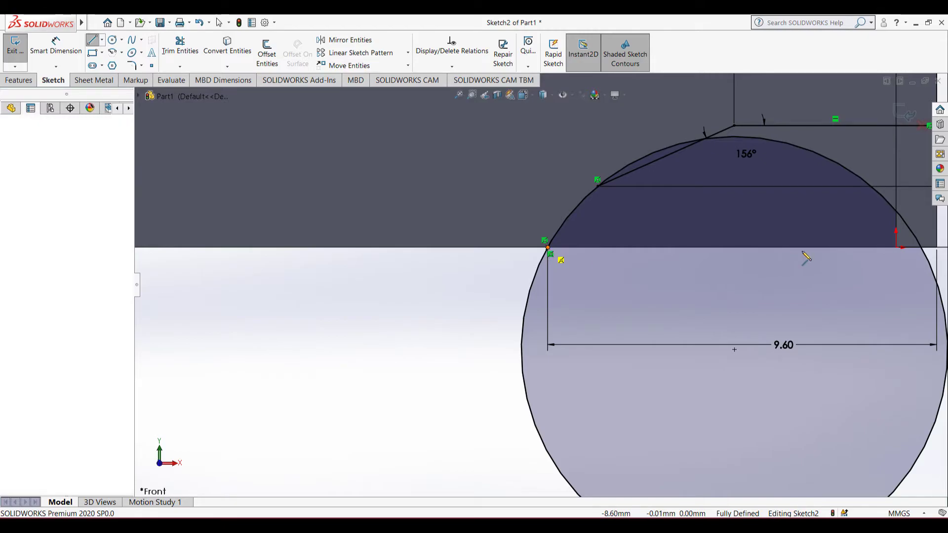
pyautogui.press('z')
pyautogui.click(816, 257)
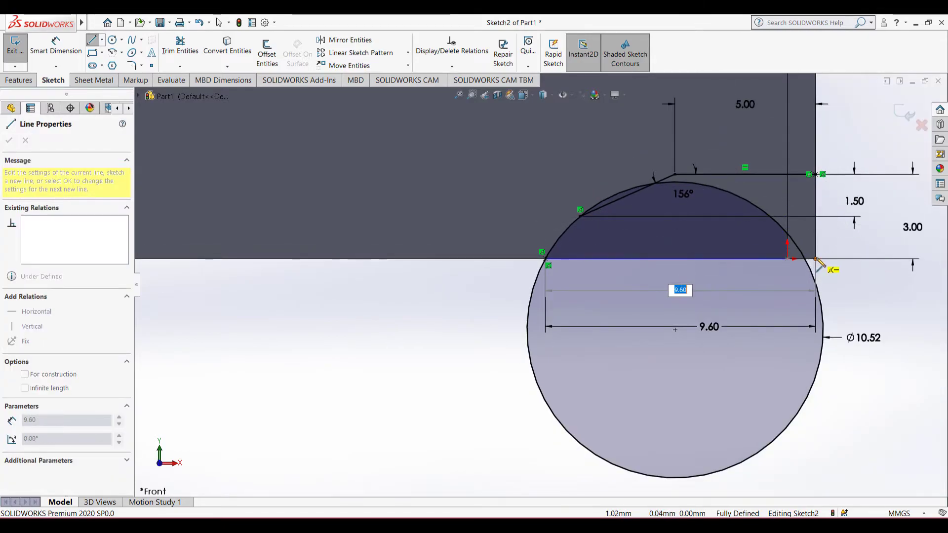
pyautogui.click(816, 175)
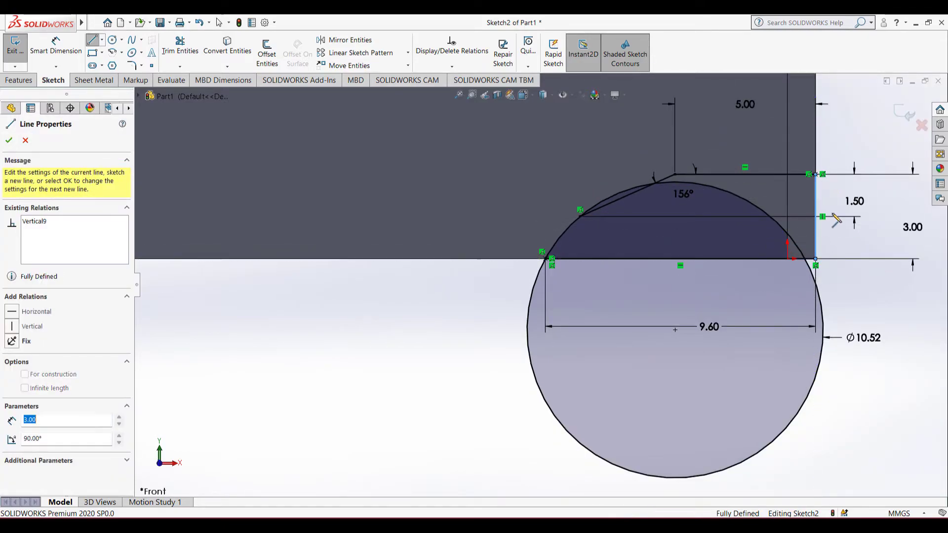
pyautogui.press('Escape')
# Trim the circle to leave only the arc between the sloped line's lower end and the point on the lower edge.
pyautogui.moveTo(879, 279); pyautogui.dragTo(858, 339, button='right')
pyautogui.moveTo(841, 297); pyautogui.dragTo(770, 291)
pyautogui.moveTo(771, 203); pyautogui.dragTo(757, 220)
pyautogui.scroll(-2, 654, 159)
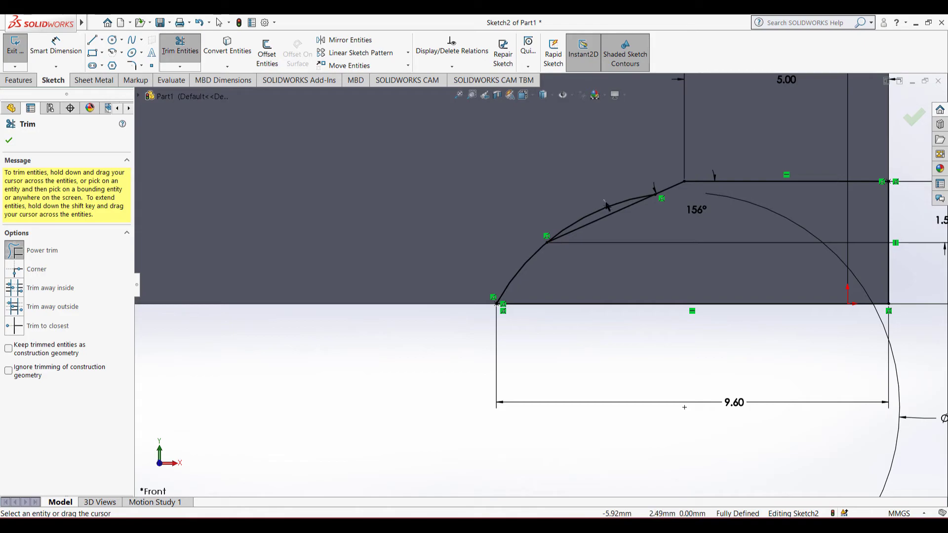
pyautogui.moveTo(608, 207); pyautogui.dragTo(611, 211)
pyautogui.scroll(6, 678, 223)
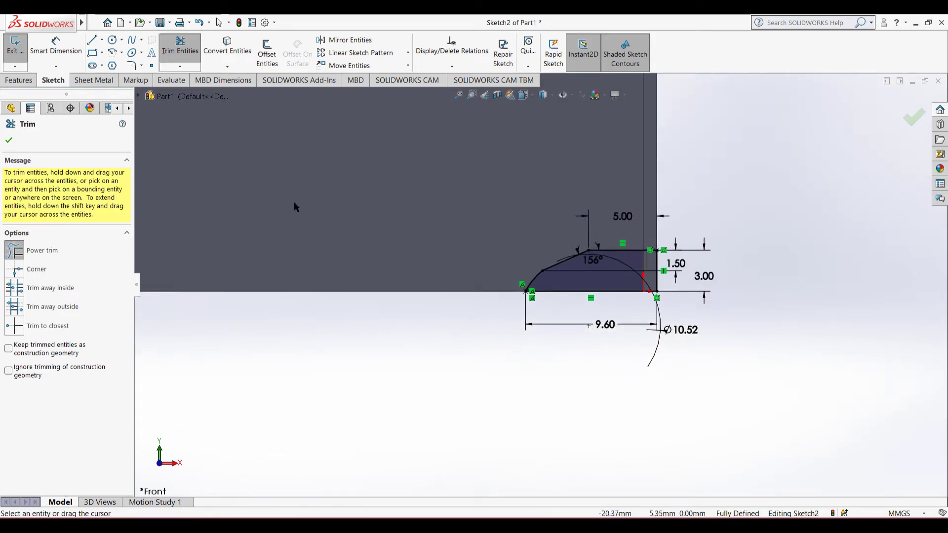
pyautogui.click(9, 142)
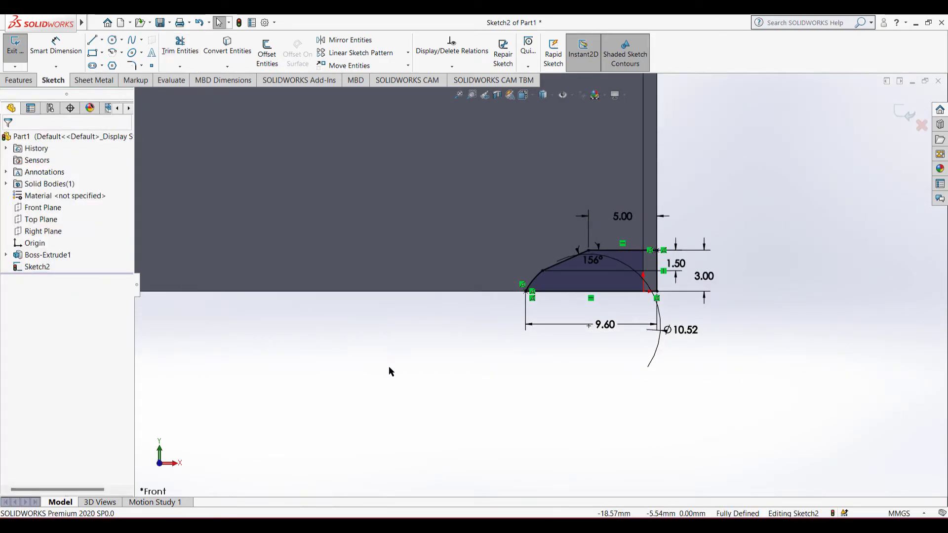
# Extrude-cut all the closed sketch profiles with the Through All - Both end condition.
pyautogui.moveTo(389, 366); pyautogui.dragTo(448, 361, button='middle')
pyautogui.hotkey('ctrl', '7')
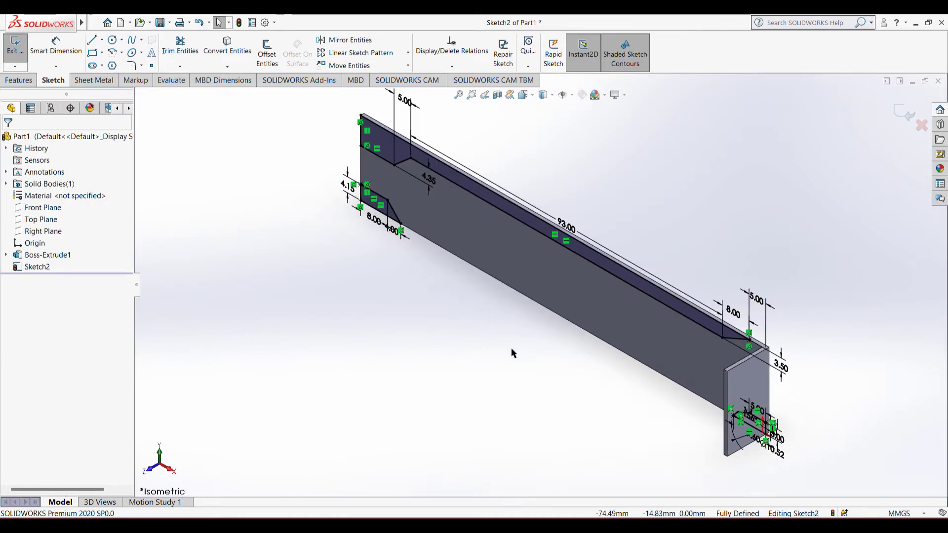
pyautogui.click(12, 81)
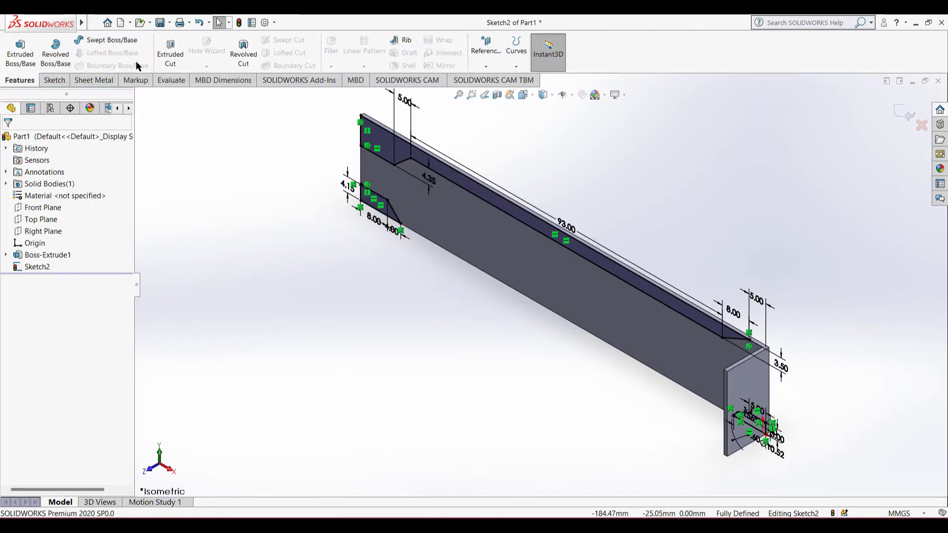
pyautogui.click(176, 56)
pyautogui.click(54, 211)
pyautogui.click(52, 230)
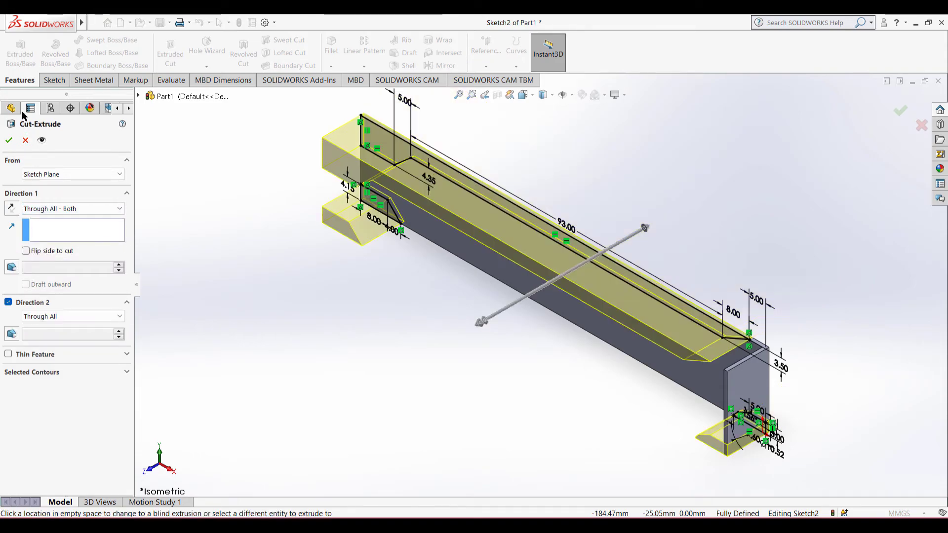
pyautogui.click(10, 140)
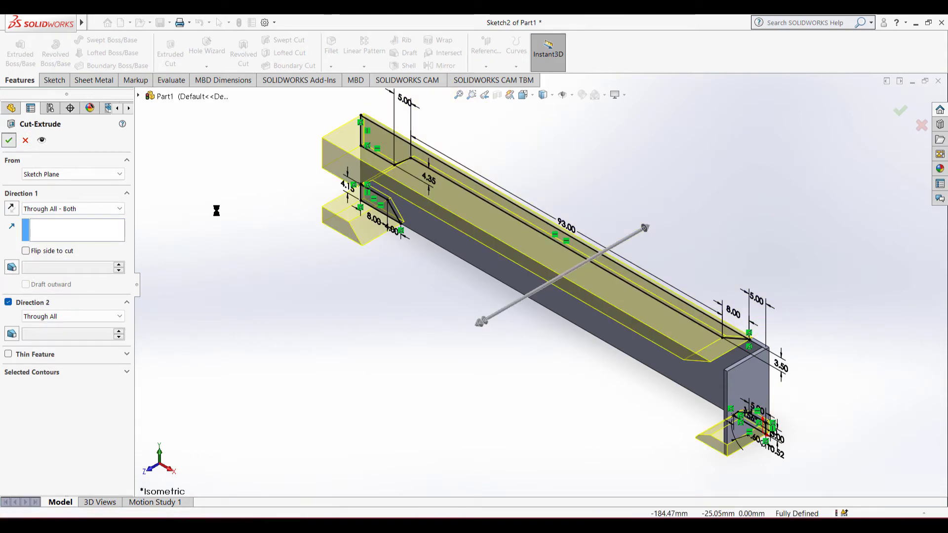
pyautogui.click(395, 321)
# Switch to the PDF drawing in WPS Office, circle the isometric view, and mark the small notch with its R0.5 and 1.5 dimensions.
pyautogui.hotkey('alt', 'Tab')
pyautogui.scroll(7, 667, 265)
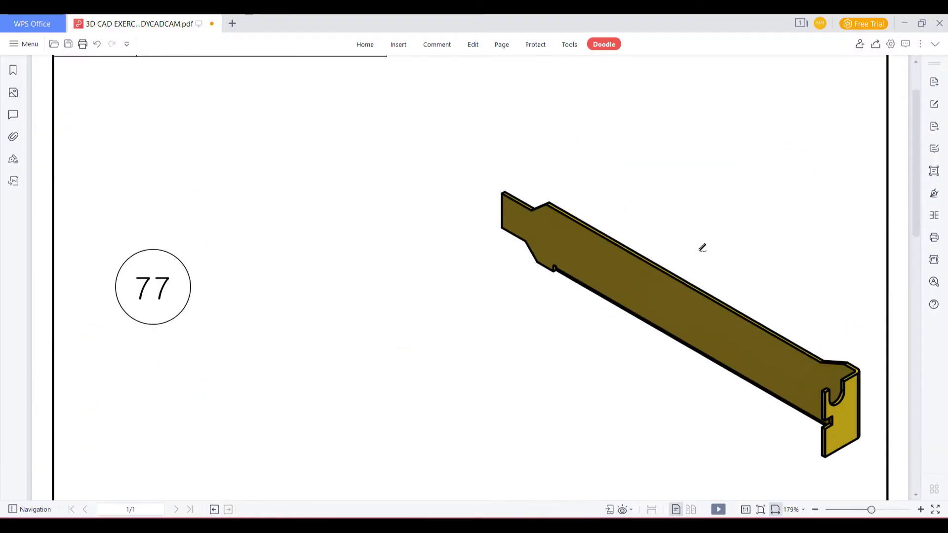
pyautogui.moveTo(577, 156)
pyautogui.mouseDown()
pyautogui.moveTo(652, 417)
pyautogui.moveTo(608, 194)
pyautogui.moveTo(580, 200)
pyautogui.mouseUp()
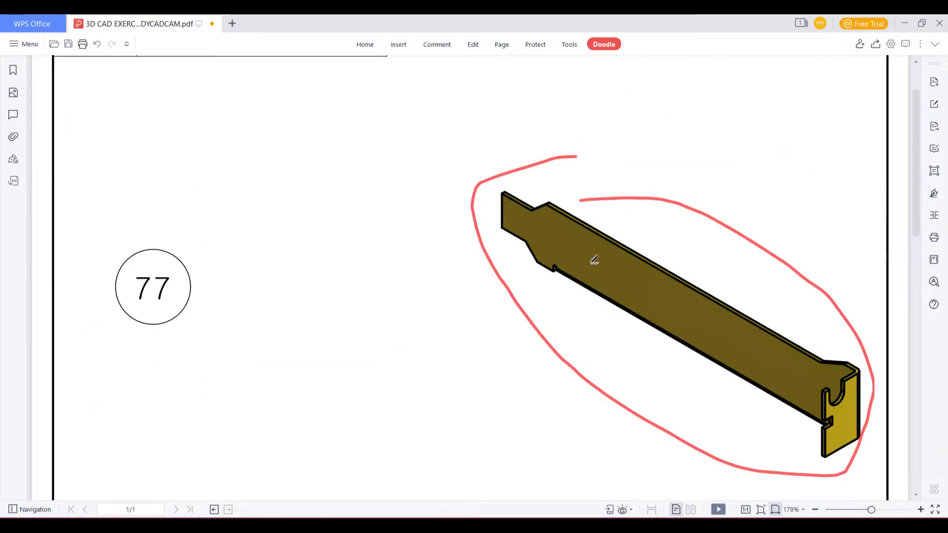
pyautogui.scroll(-10, 594, 260)
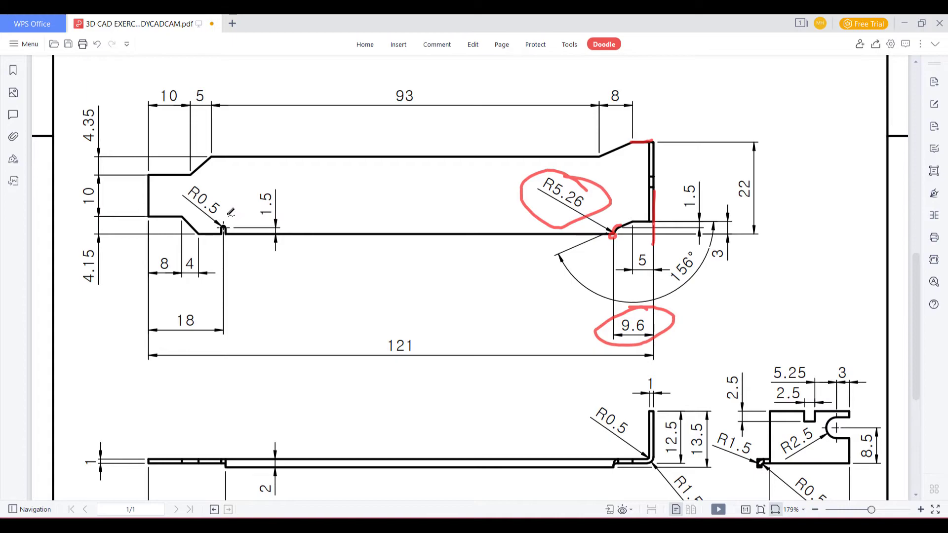
pyautogui.moveTo(225, 240); pyautogui.dragTo(230, 216)
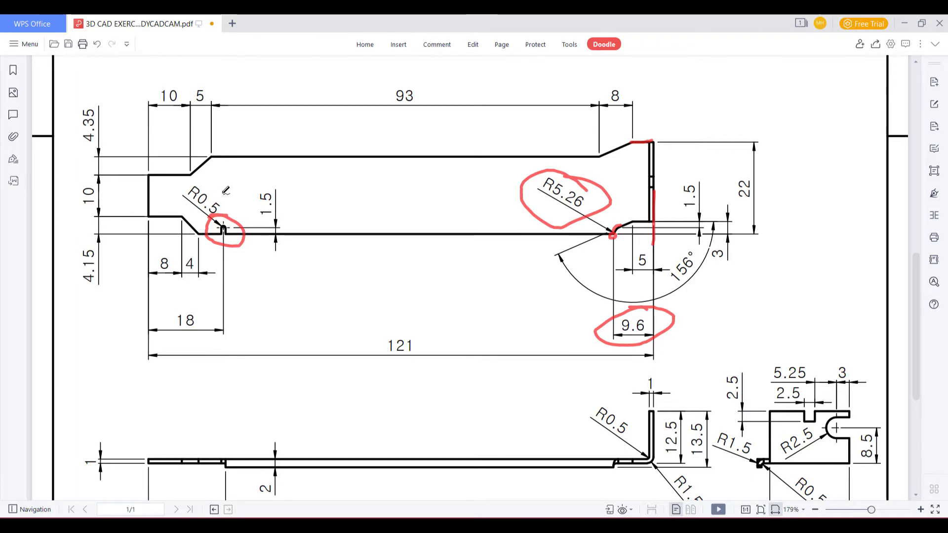
pyautogui.moveTo(179, 187)
pyautogui.mouseDown()
pyautogui.moveTo(241, 198)
pyautogui.moveTo(181, 166)
pyautogui.mouseUp()
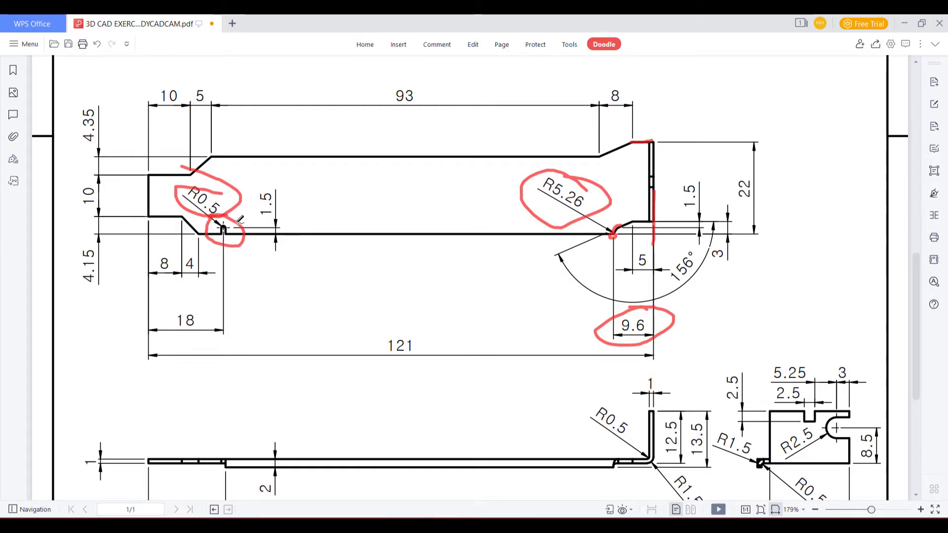
pyautogui.moveTo(284, 179); pyautogui.dragTo(273, 228)
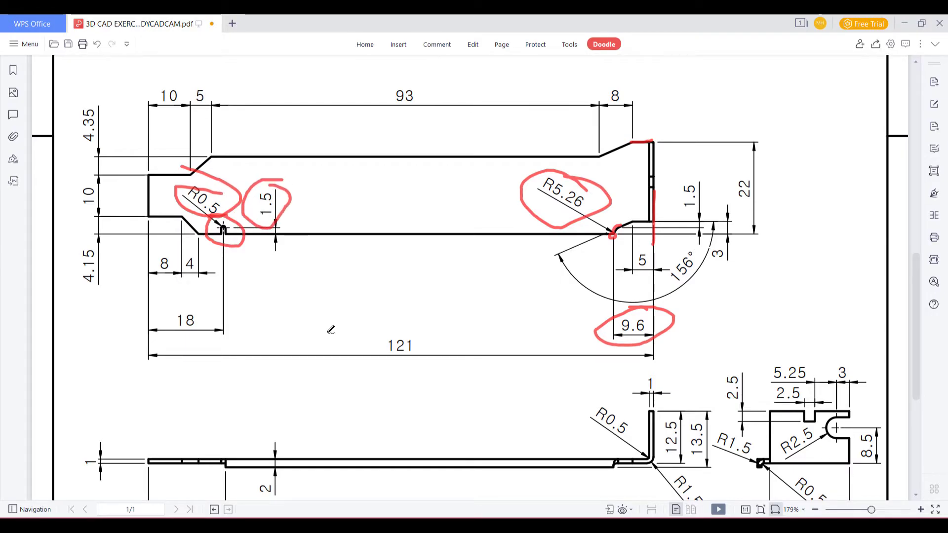
# Mark the 2 dimension and the R1.5 bend in the lower views of the drawing, and undo those marks.
pyautogui.scroll(-3, 326, 318)
pyautogui.moveTo(270, 371)
pyautogui.mouseDown()
pyautogui.moveTo(262, 425)
pyautogui.moveTo(239, 379)
pyautogui.mouseUp()
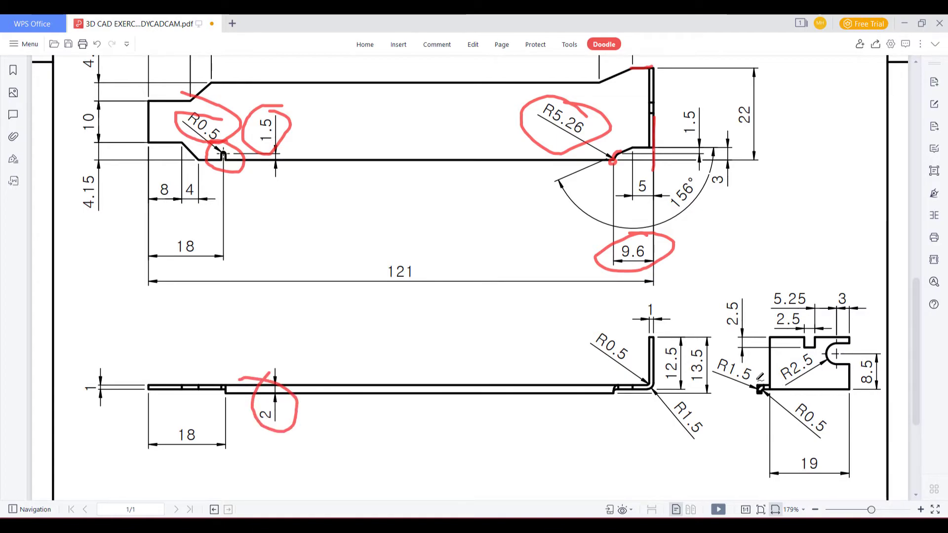
pyautogui.moveTo(767, 375)
pyautogui.mouseDown()
pyautogui.moveTo(748, 383)
pyautogui.moveTo(751, 395)
pyautogui.moveTo(770, 383)
pyautogui.mouseUp()
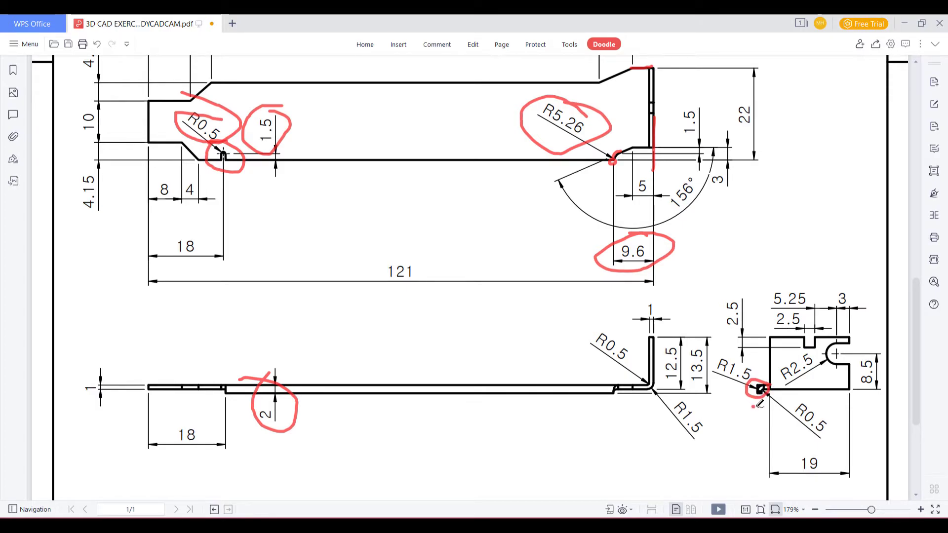
pyautogui.moveTo(755, 416); pyautogui.dragTo(754, 423)
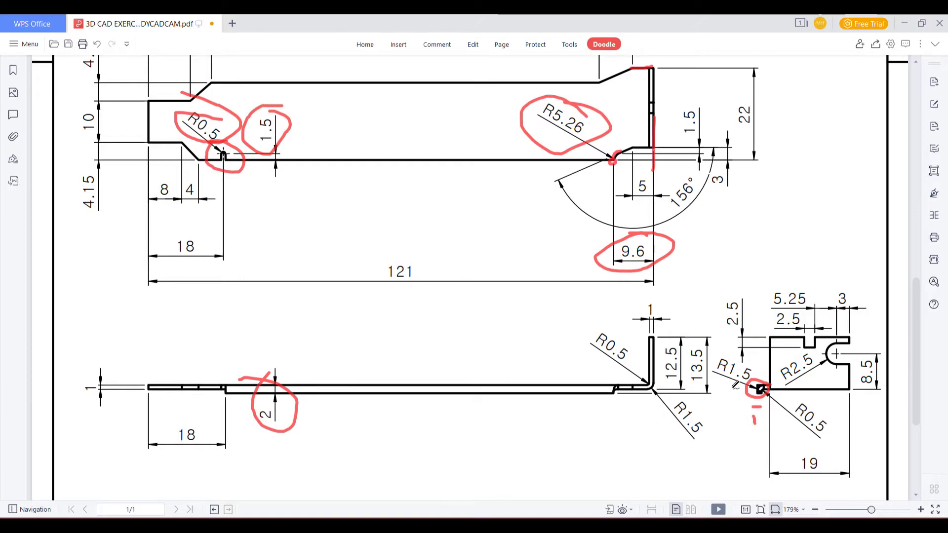
pyautogui.moveTo(739, 389); pyautogui.dragTo(738, 399)
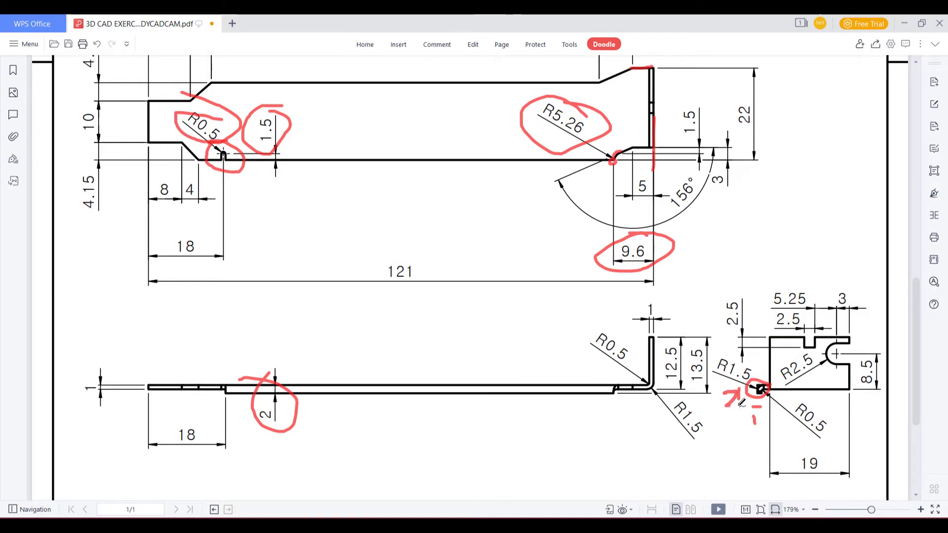
pyautogui.hotkey('ctrl', 'z')
pyautogui.hotkey('ctrl', 'z')
pyautogui.hotkey('ctrl', 'z')
pyautogui.hotkey('ctrl', 'z')
# Mark the bent edge's span with the calculation 121 - 18 - 9.6, undo the marks, and switch back to SOLIDWORKS.
pyautogui.moveTo(225, 403); pyautogui.dragTo(613, 416)
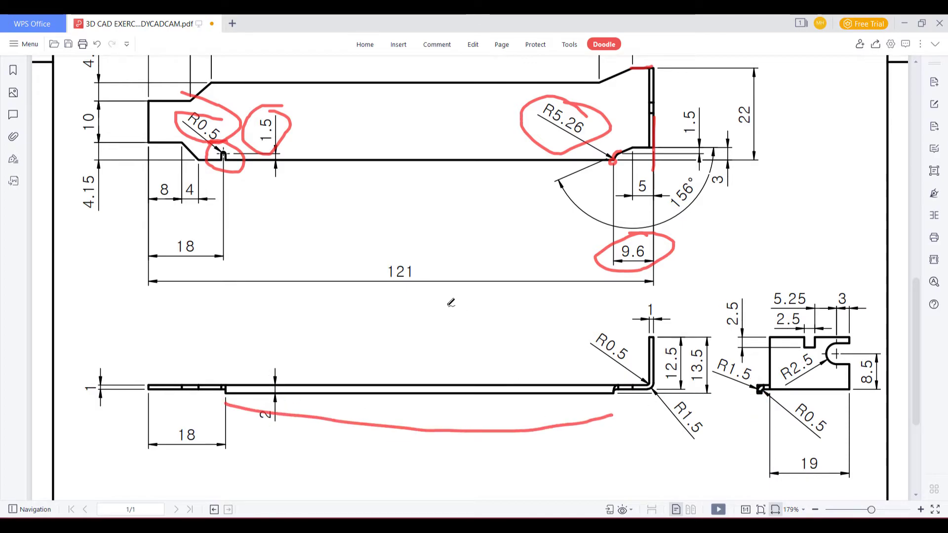
pyautogui.moveTo(309, 443)
pyautogui.mouseDown()
pyautogui.moveTo(339, 461)
pyautogui.moveTo(351, 453)
pyautogui.mouseUp()
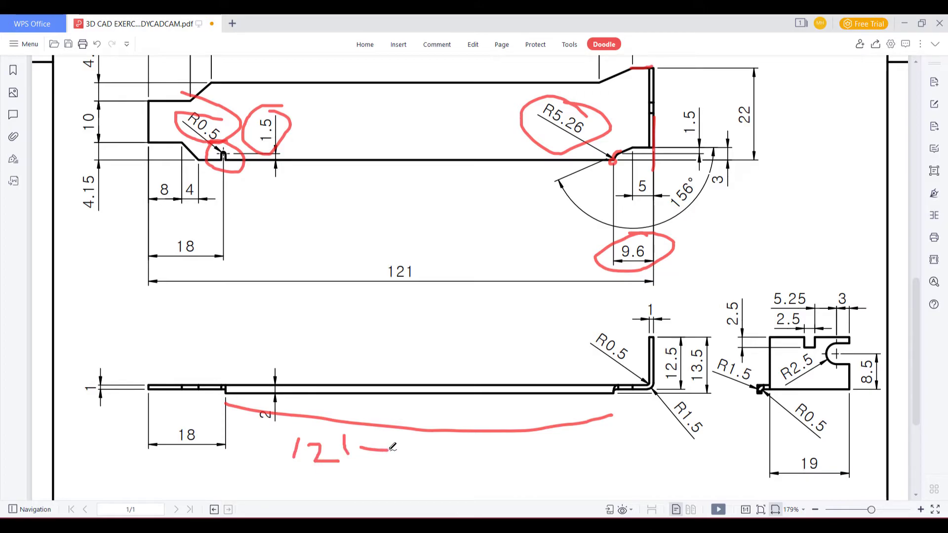
pyautogui.moveTo(413, 439)
pyautogui.mouseDown()
pyautogui.moveTo(432, 441)
pyautogui.moveTo(410, 455)
pyautogui.moveTo(478, 446)
pyautogui.mouseUp()
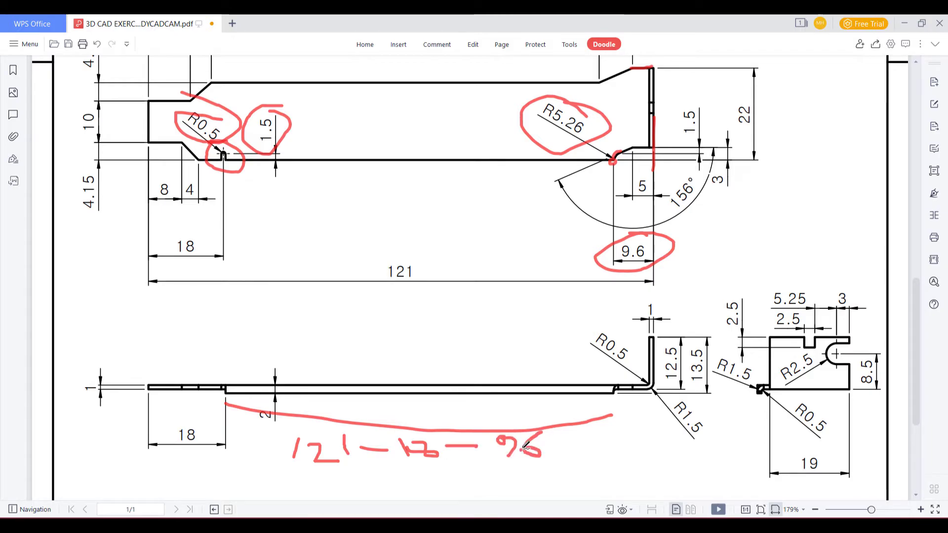
pyautogui.hotkey('ctrl', 'z')
pyautogui.hotkey('ctrl', 'z')
pyautogui.hotkey('ctrl', 'z')
pyautogui.hotkey('ctrl', 'z')
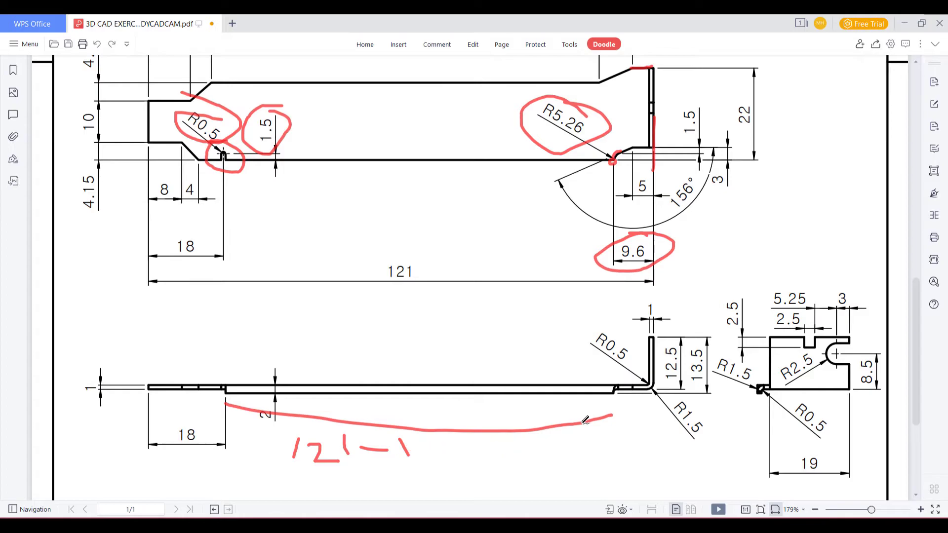
pyautogui.hotkey('ctrl', 'z')
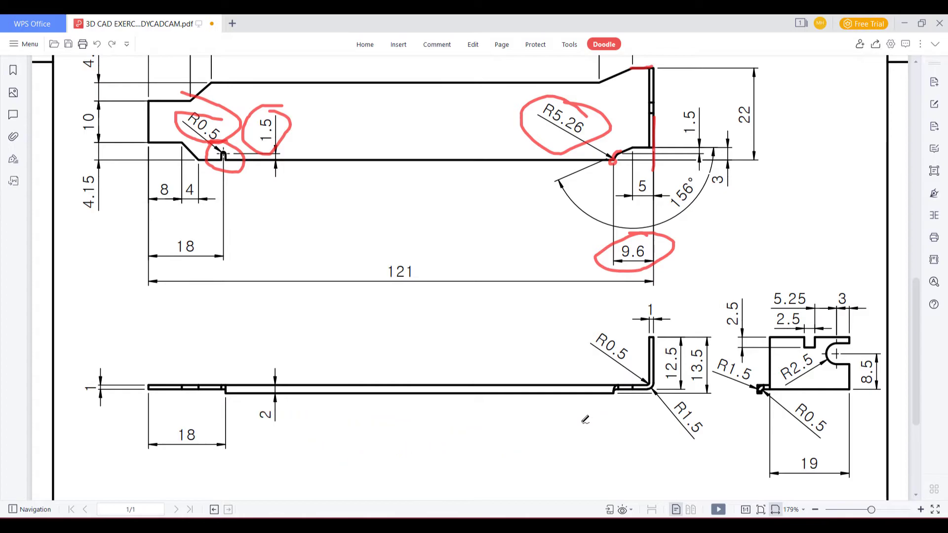
pyautogui.hotkey('alt', 'Tab')
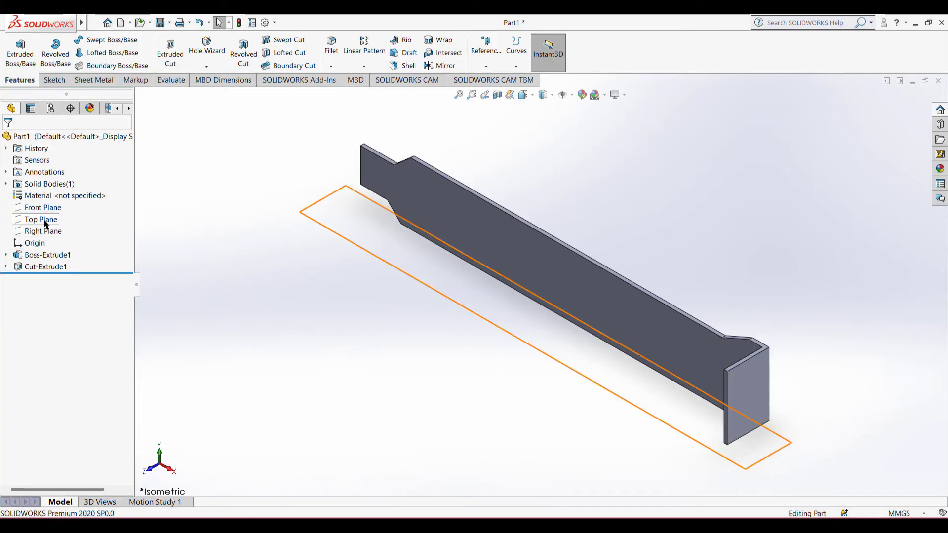
# Open a new sketch on the narrow lower face of the plate.
pyautogui.moveTo(397, 439); pyautogui.dragTo(417, 373, button='middle')
pyautogui.scroll(-5, 428, 355)
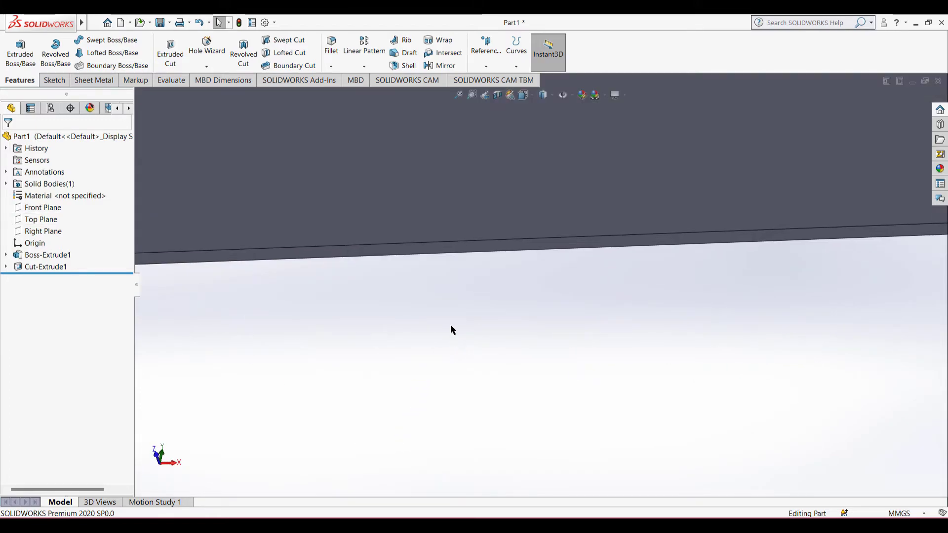
pyautogui.click(427, 252)
pyautogui.rightClick(427, 252)
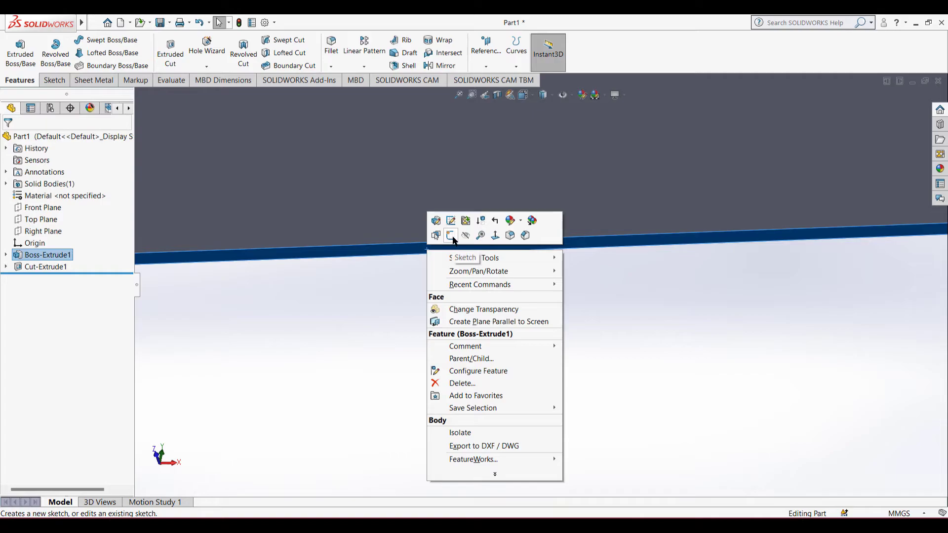
pyautogui.click(450, 237)
pyautogui.scroll(-4, 401, 323)
pyautogui.scroll(-1, 317, 228)
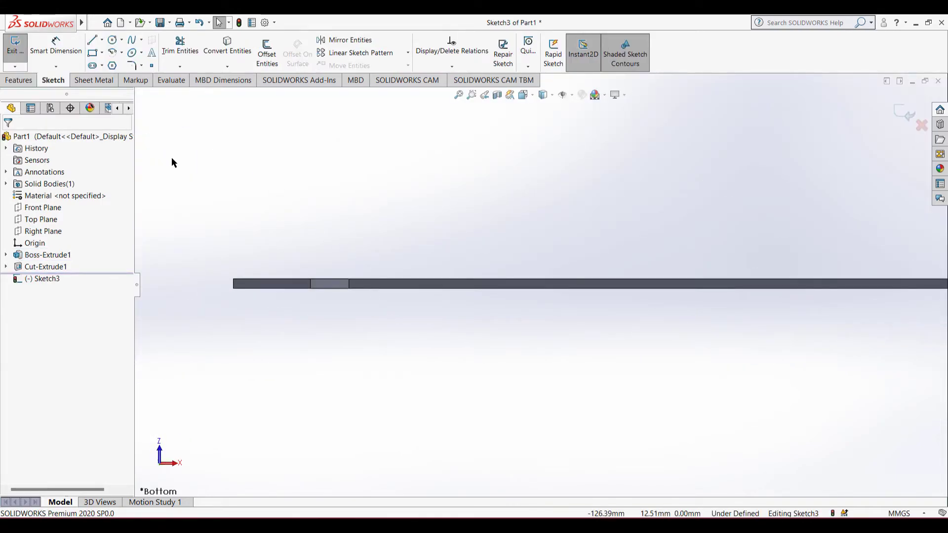
# Sketch a corner rectangle starting on the plate's lower-face edge, 2 mm deep and 121-18-9.6 mm long.
pyautogui.click(93, 52)
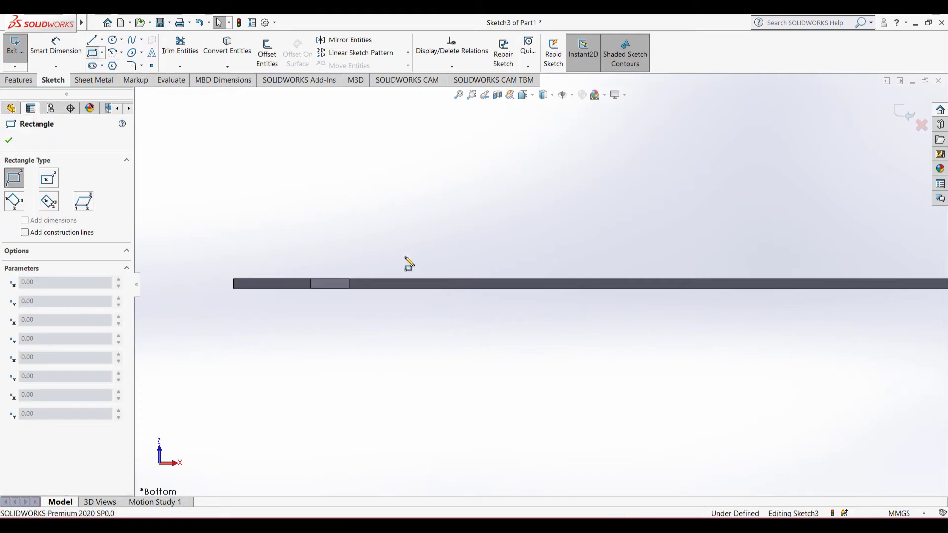
pyautogui.click(412, 281)
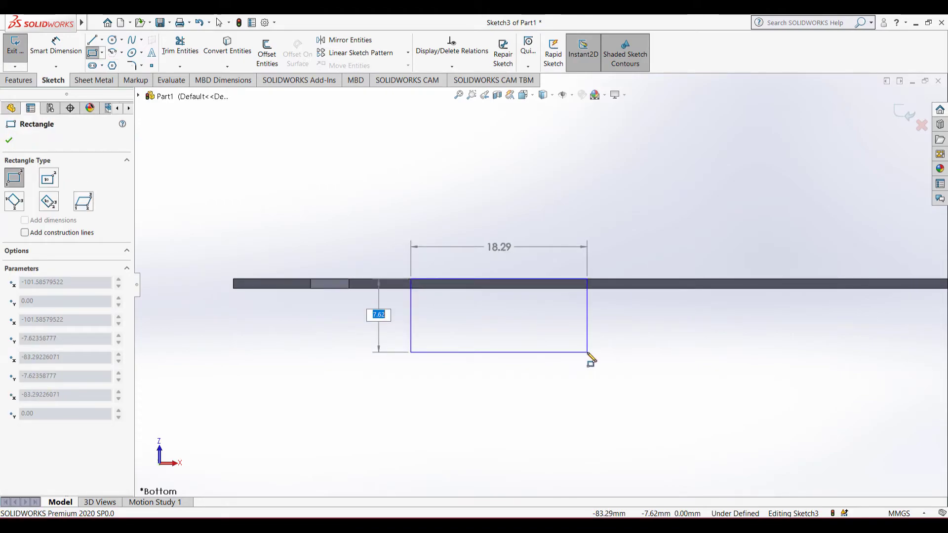
pyautogui.write('2')
pyautogui.press('Tab')
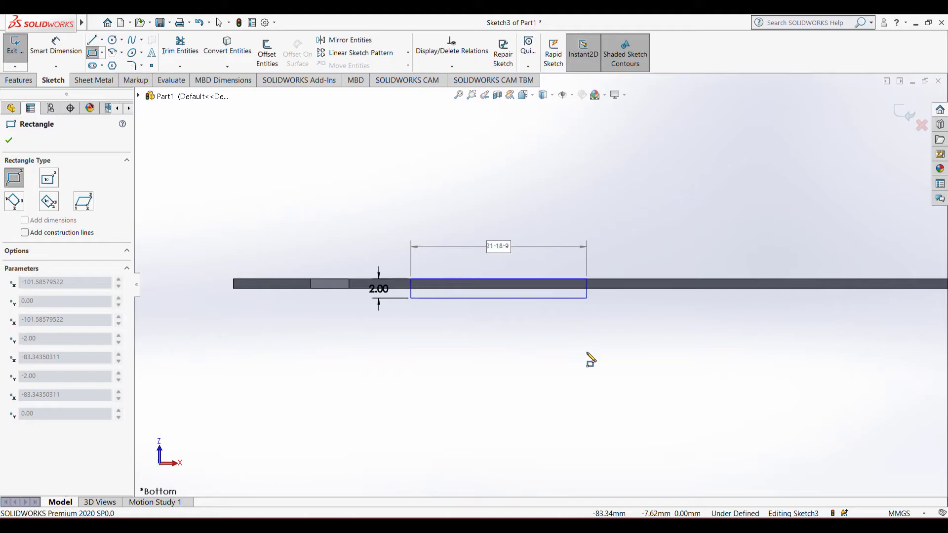
pyautogui.click(591, 359)
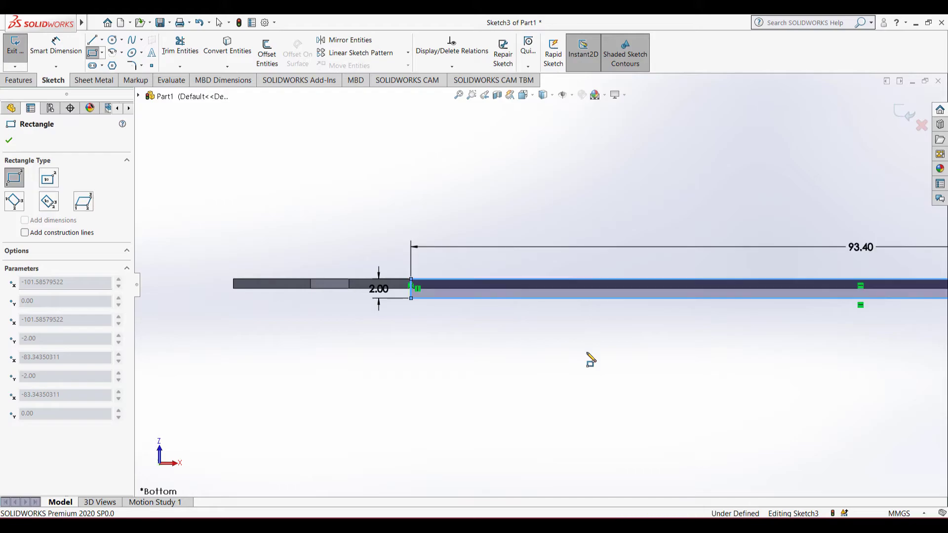
# Dimension the rectangle's short side 18 mm from the plate's narrow free end.
pyautogui.scroll(3, 751, 402)
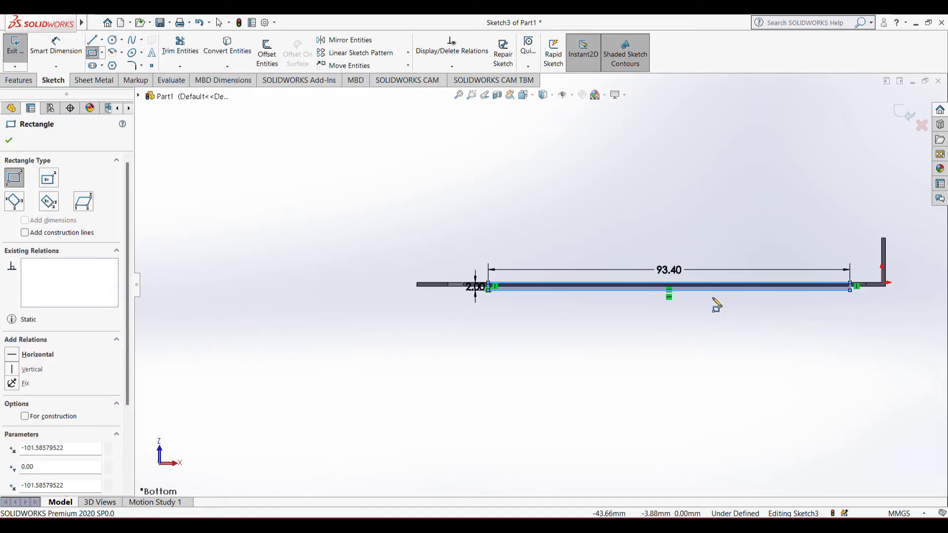
pyautogui.scroll(-2, 701, 332)
pyautogui.scroll(-2, 316, 277)
pyautogui.moveTo(316, 342); pyautogui.dragTo(318, 286, button='right')
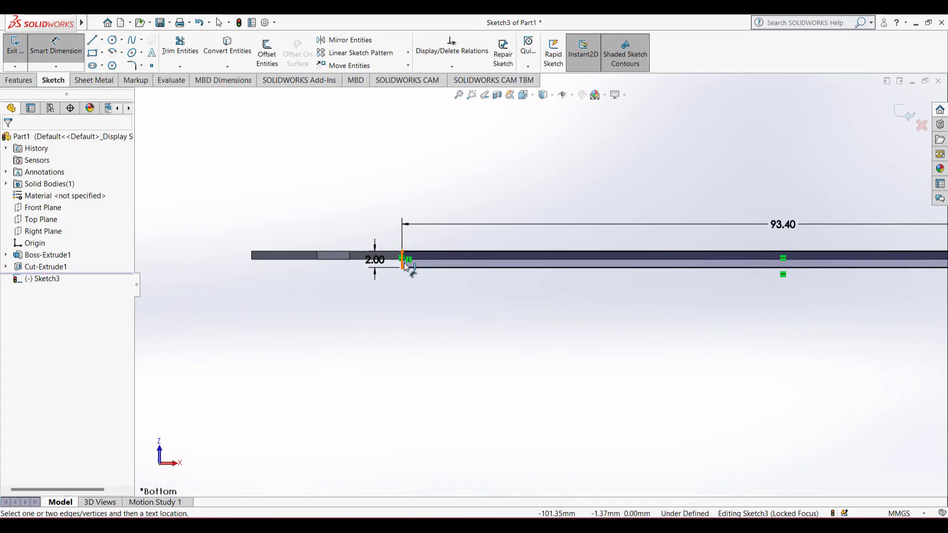
pyautogui.click(403, 260)
pyautogui.click(252, 259)
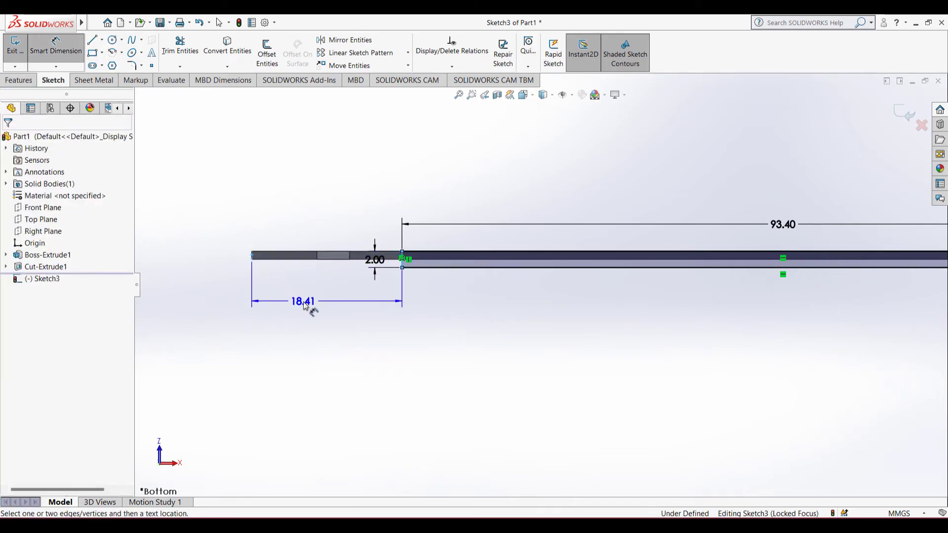
pyautogui.click(306, 307)
pyautogui.write('18')
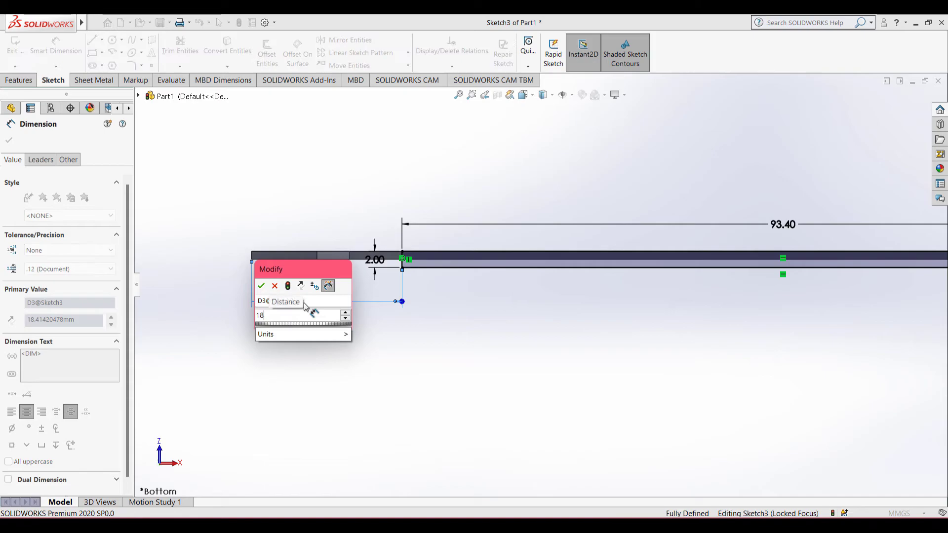
pyautogui.press('Return')
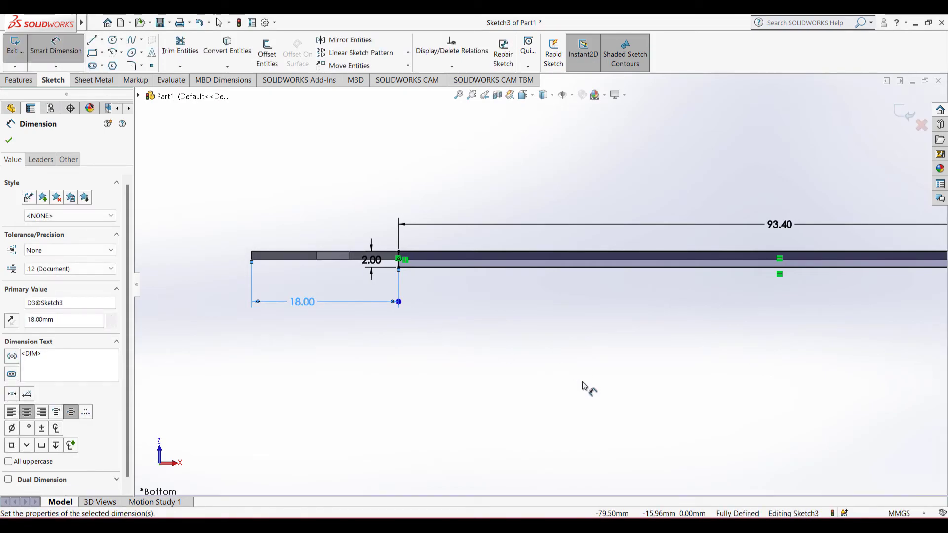
# Extrude the rectangle 1 mm in the reversed direction, merged with the plate, and check the result from several angles.
pyautogui.hotkey('ctrl', '7')
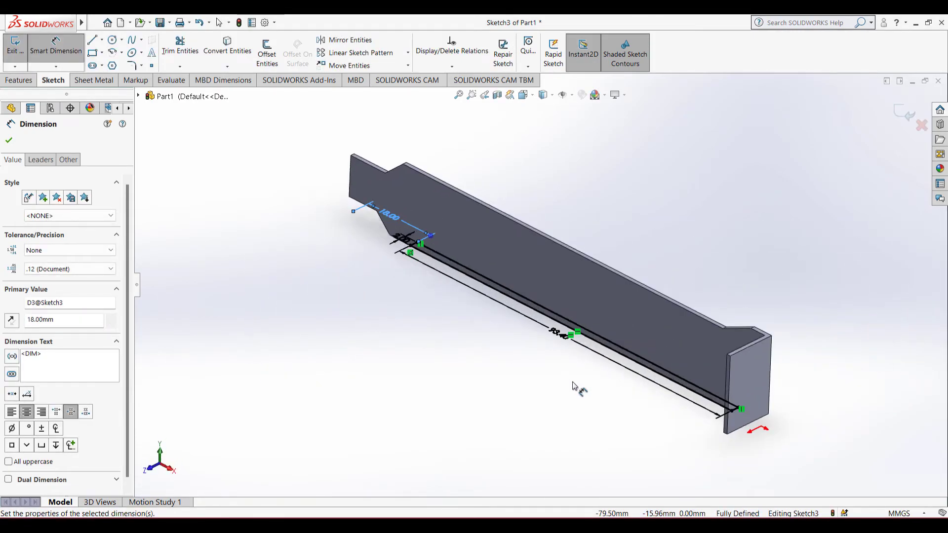
pyautogui.scroll(-3, 548, 373)
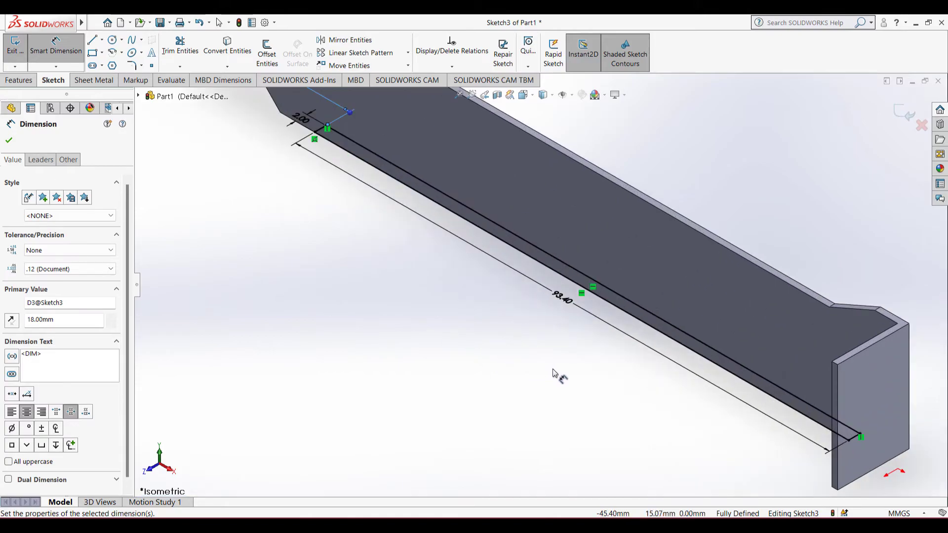
pyautogui.scroll(2, 556, 376)
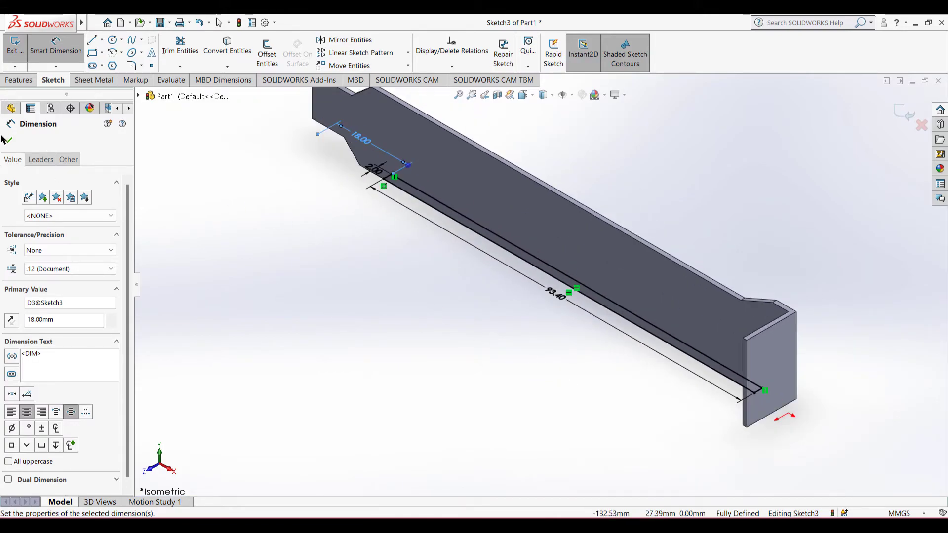
pyautogui.click(19, 80)
pyautogui.click(20, 51)
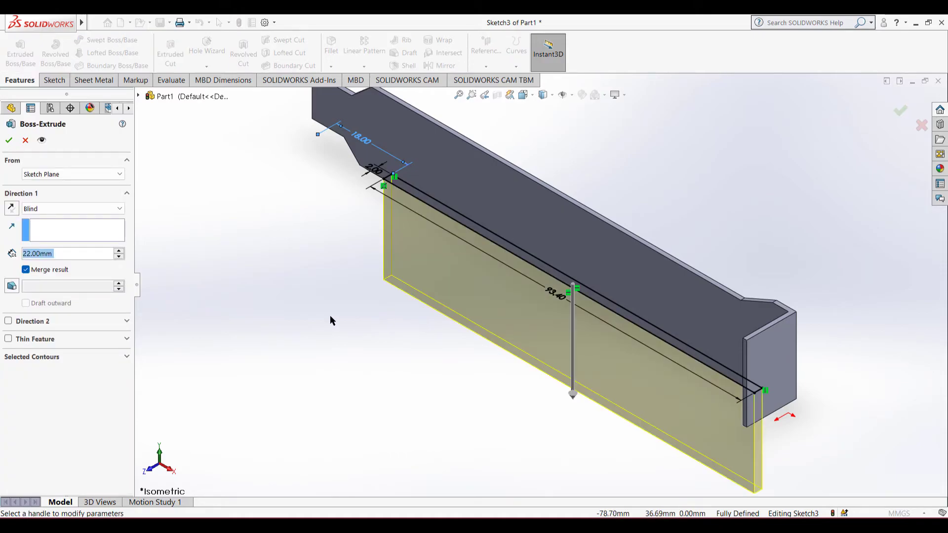
pyautogui.write('1')
pyautogui.press('Return')
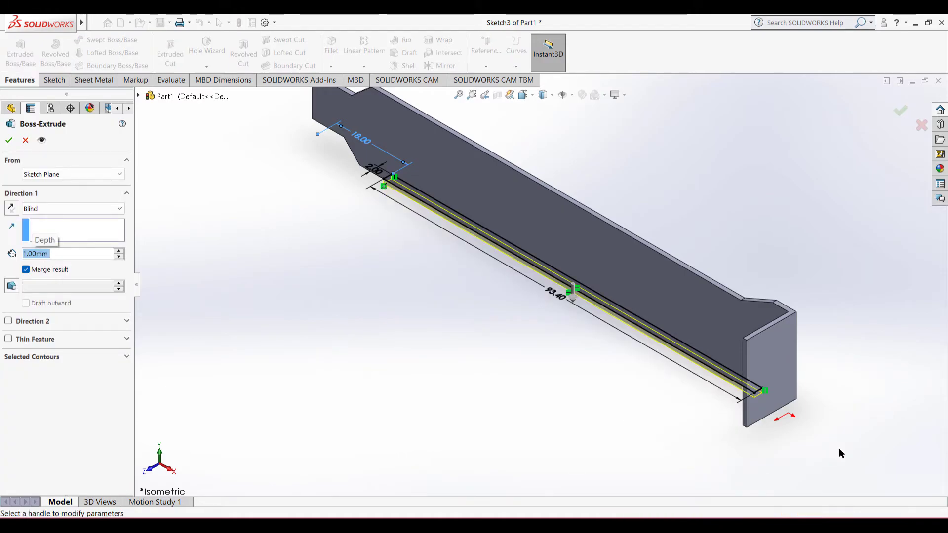
pyautogui.moveTo(667, 451); pyautogui.dragTo(587, 395, button='middle')
pyautogui.click(11, 208)
pyautogui.moveTo(333, 360); pyautogui.dragTo(365, 399, button='middle')
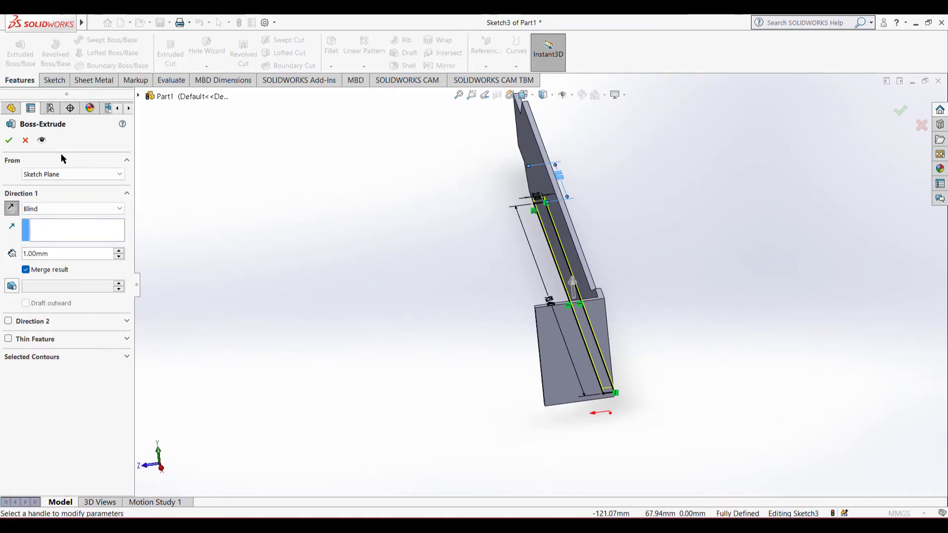
pyautogui.click(8, 141)
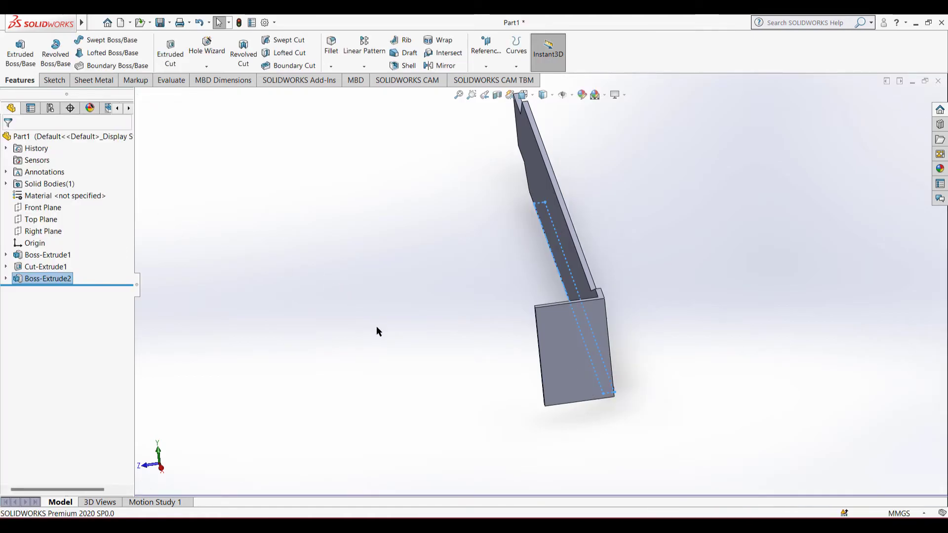
pyautogui.moveTo(414, 338); pyautogui.dragTo(375, 338, button='middle')
pyautogui.moveTo(509, 401); pyautogui.dragTo(583, 380, button='middle')
pyautogui.hotkey('ctrl', '7')
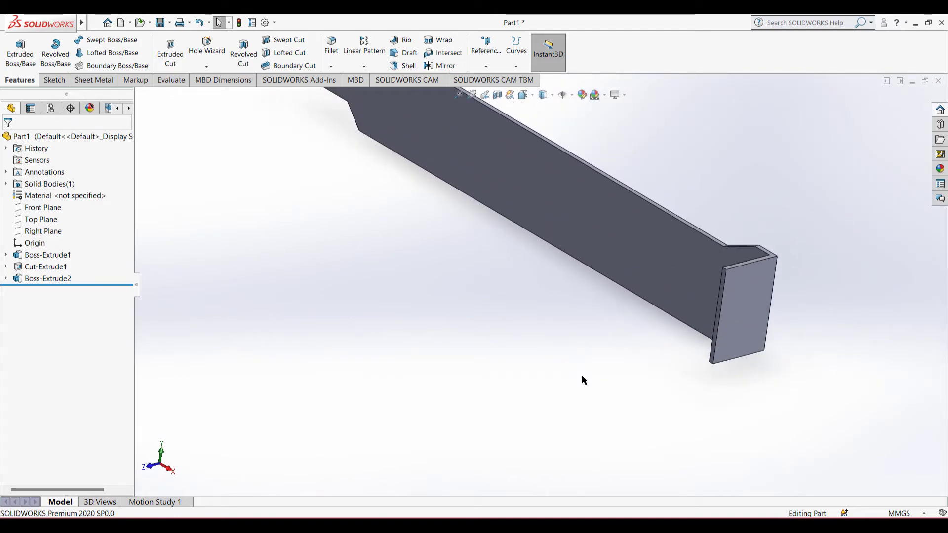
# Switch to the PDF drawing in WPS Office, circle the notch's R0.5, undo the notch marks, circle 1.5 and 18, and return to SOLIDWORKS.
pyautogui.hotkey('alt', 'Tab')
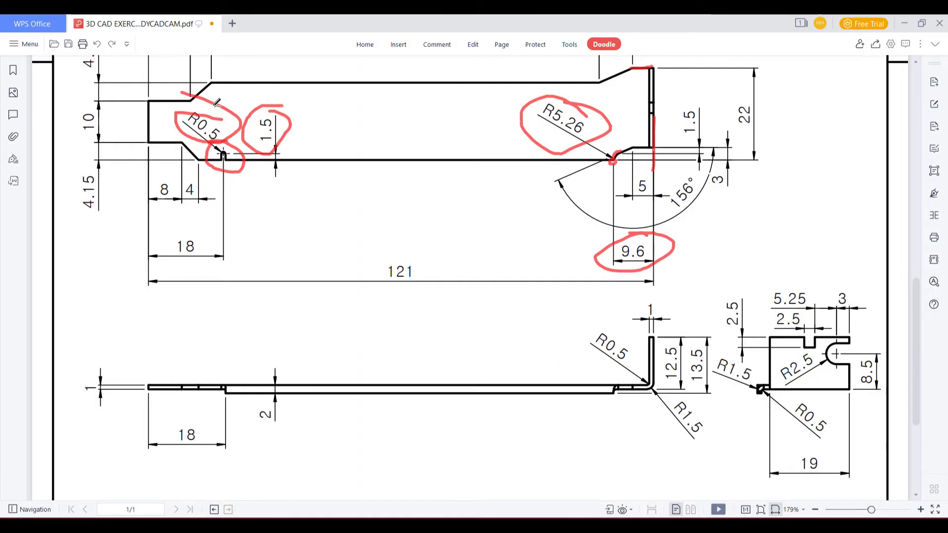
pyautogui.moveTo(214, 89); pyautogui.dragTo(210, 105)
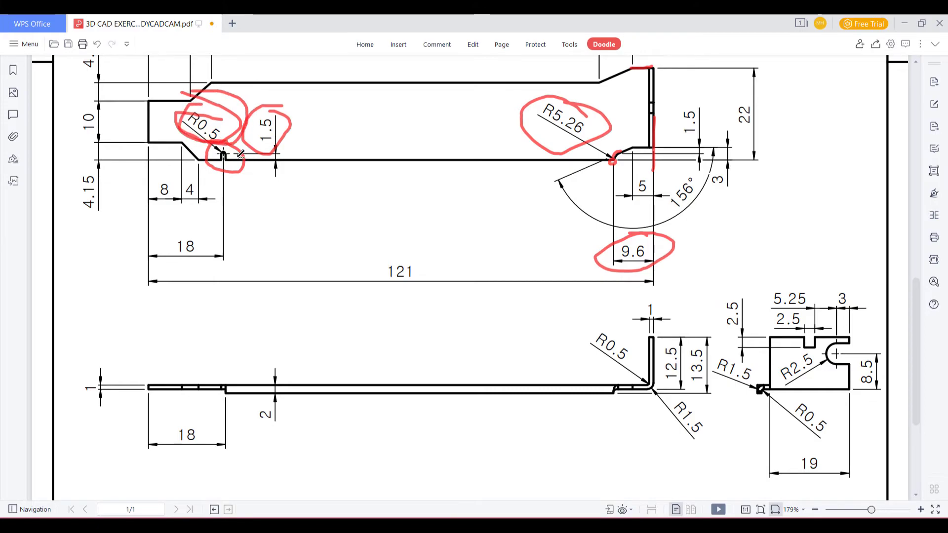
pyautogui.hotkey('ctrl', 'z')
pyautogui.hotkey('ctrl', 'z')
pyautogui.hotkey('ctrl', 'z')
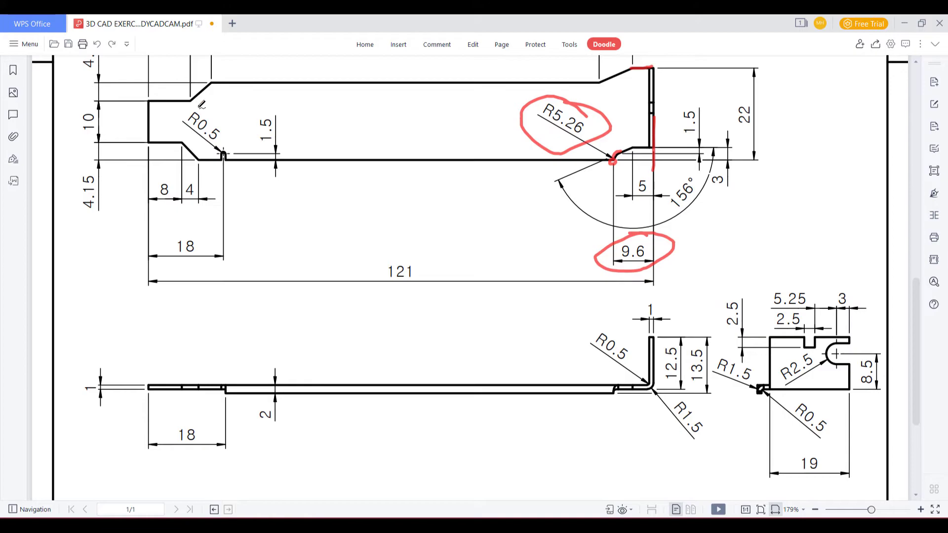
pyautogui.moveTo(271, 106)
pyautogui.mouseDown()
pyautogui.moveTo(255, 139)
pyautogui.moveTo(268, 105)
pyautogui.mouseUp()
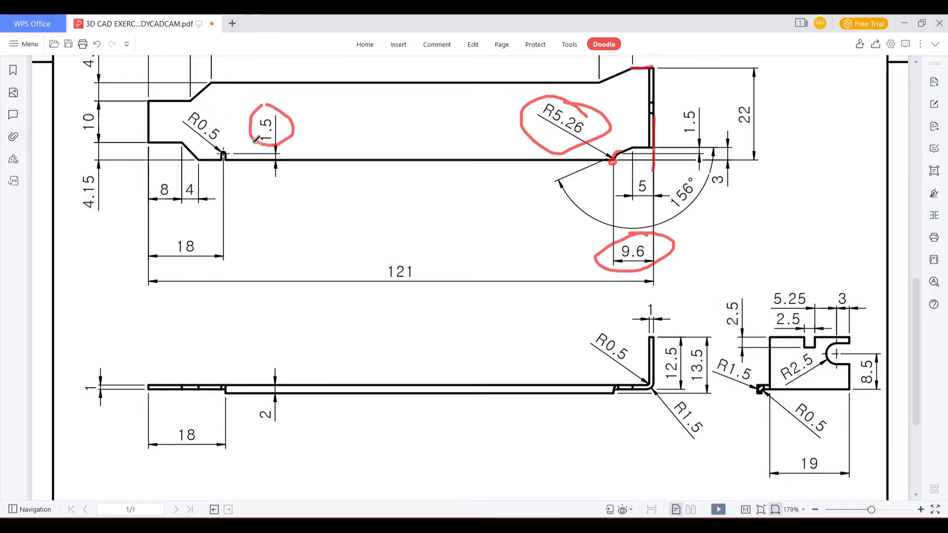
pyautogui.moveTo(216, 241)
pyautogui.mouseDown()
pyautogui.moveTo(197, 230)
pyautogui.moveTo(190, 268)
pyautogui.moveTo(190, 235)
pyautogui.mouseUp()
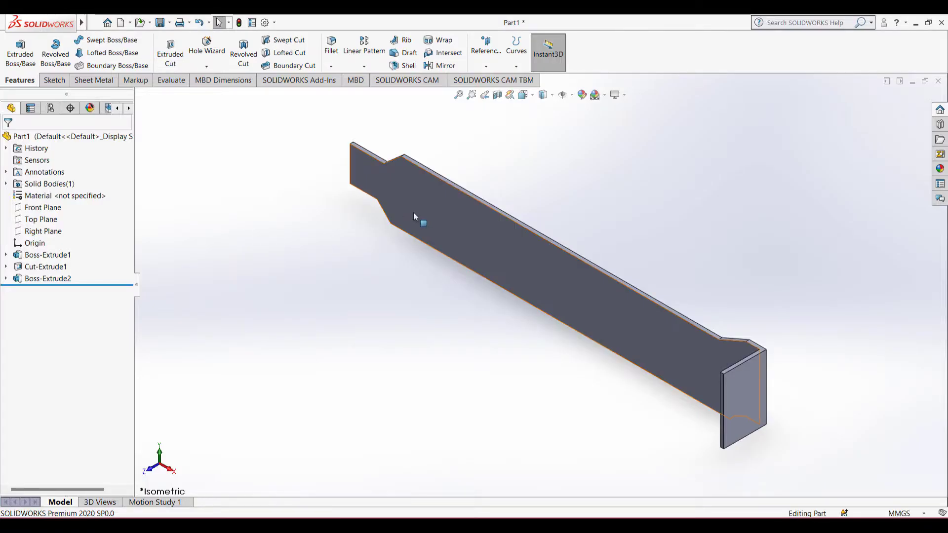
# On the plate's large front face, sketch a circle of diameter 0.5*2 mm near the lower chamfered corner.
pyautogui.rightClick(415, 209)
pyautogui.click(435, 195)
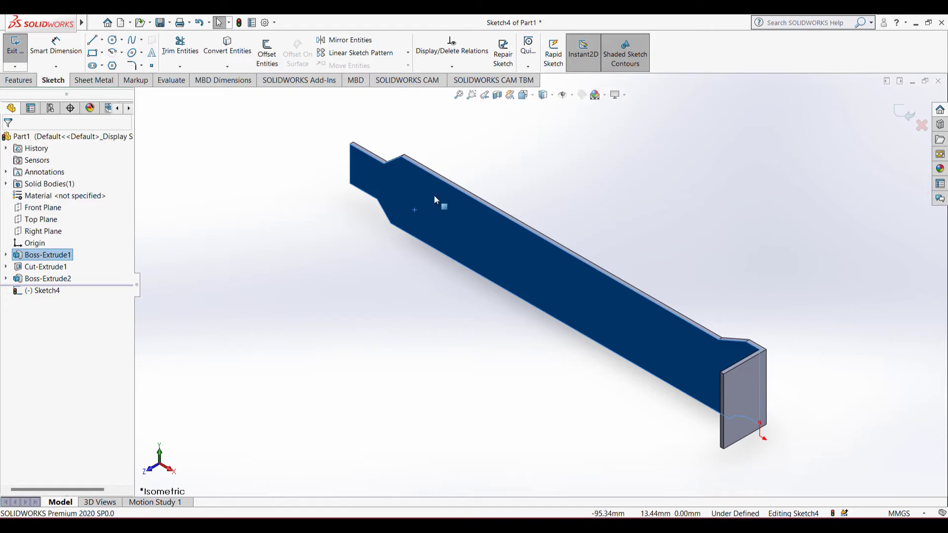
pyautogui.scroll(-4, 317, 350)
pyautogui.click(231, 241)
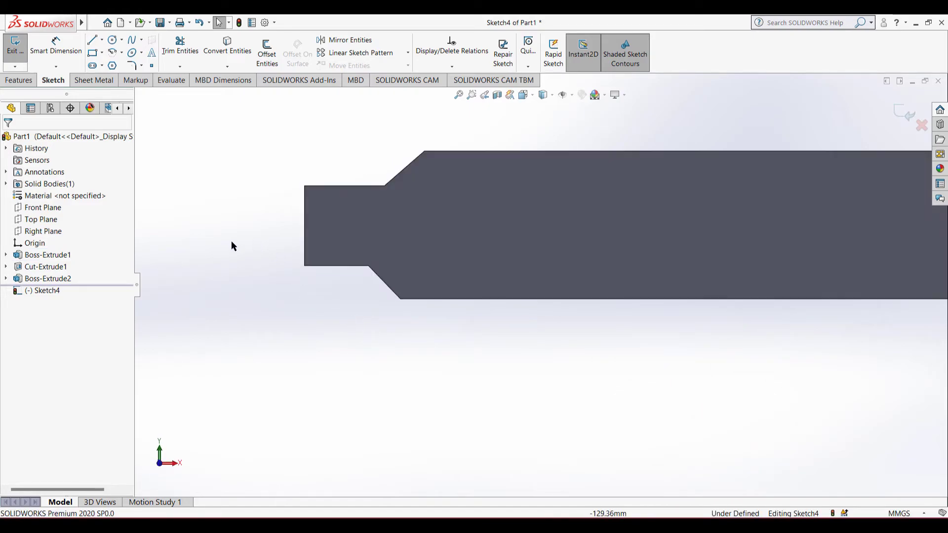
pyautogui.moveTo(228, 241); pyautogui.dragTo(296, 244, button='right')
pyautogui.click(455, 267)
pyautogui.write('0.5')
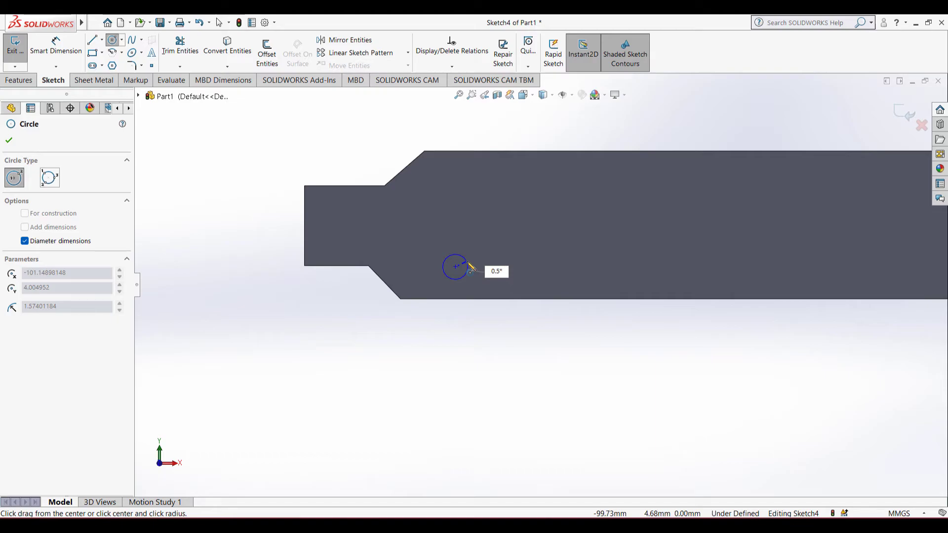
pyautogui.write('*2')
pyautogui.press('Return')
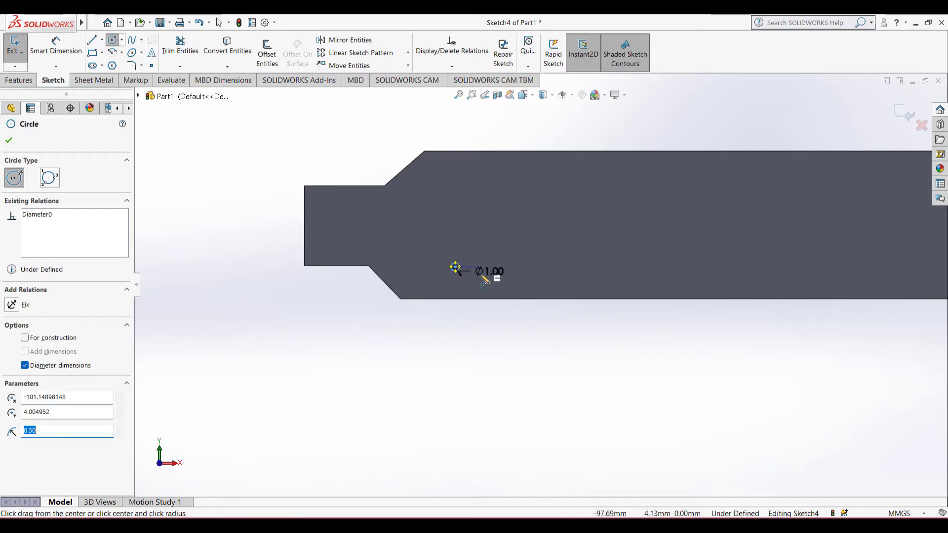
# Dimension the small circle's centre 1.5 mm above the plate's lower edge.
pyautogui.scroll(-3, 435, 301)
pyautogui.moveTo(440, 402); pyautogui.dragTo(439, 341, button='right')
pyautogui.click(499, 255)
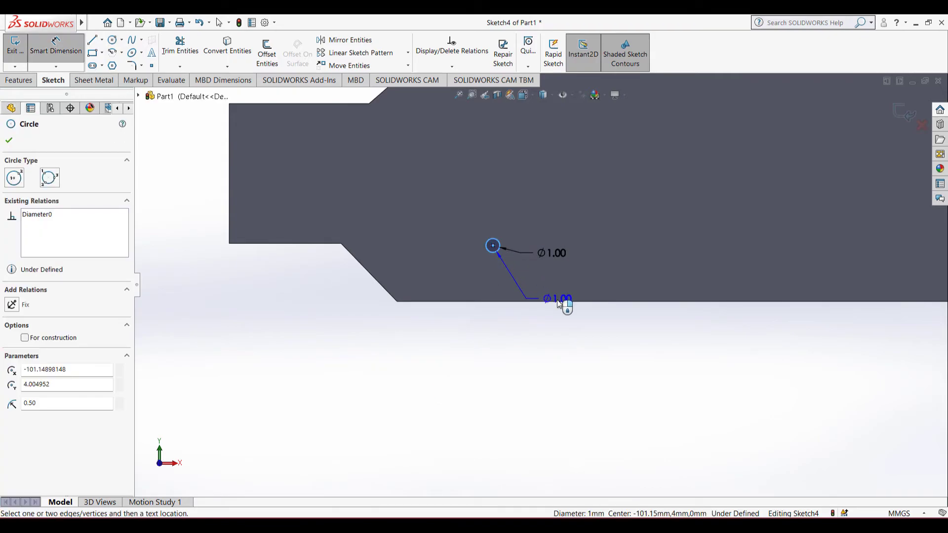
pyautogui.click(557, 302)
pyautogui.click(597, 282)
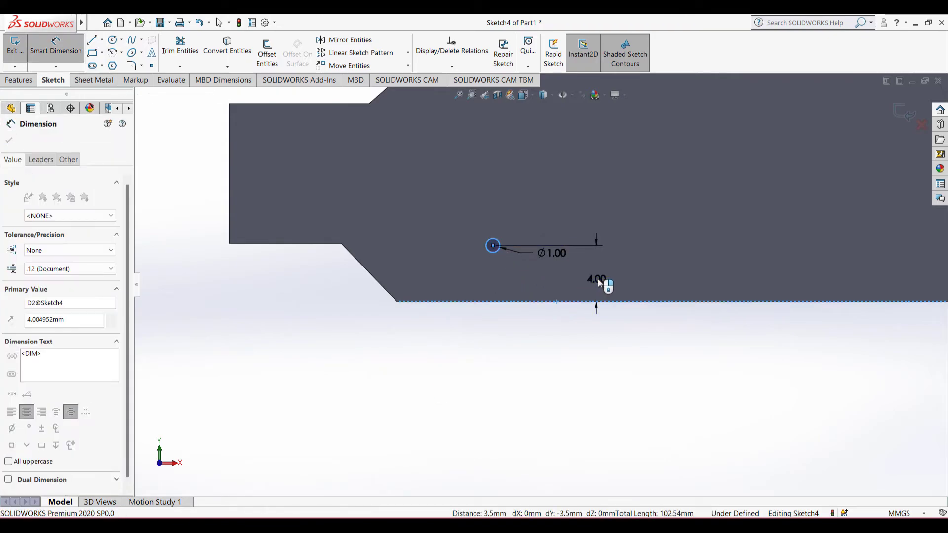
pyautogui.write('1.5')
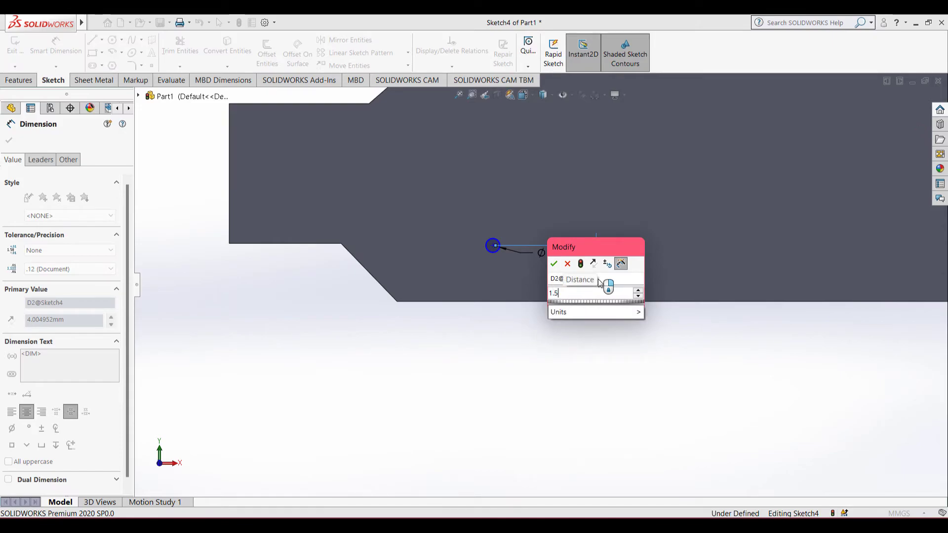
pyautogui.press('Return')
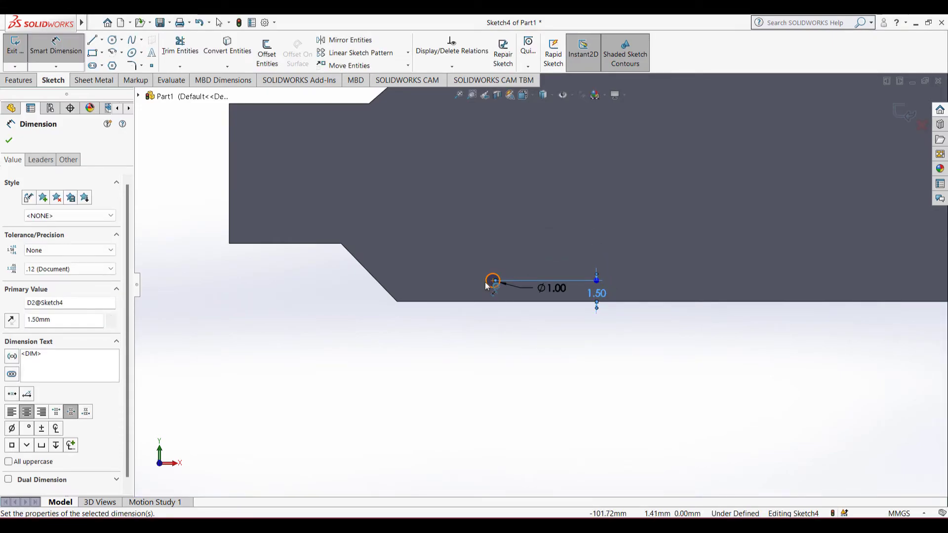
# Dimension the small circle's centre 18 mm horizontally from the plate's narrow end edge.
pyautogui.click(487, 280)
pyautogui.click(232, 220)
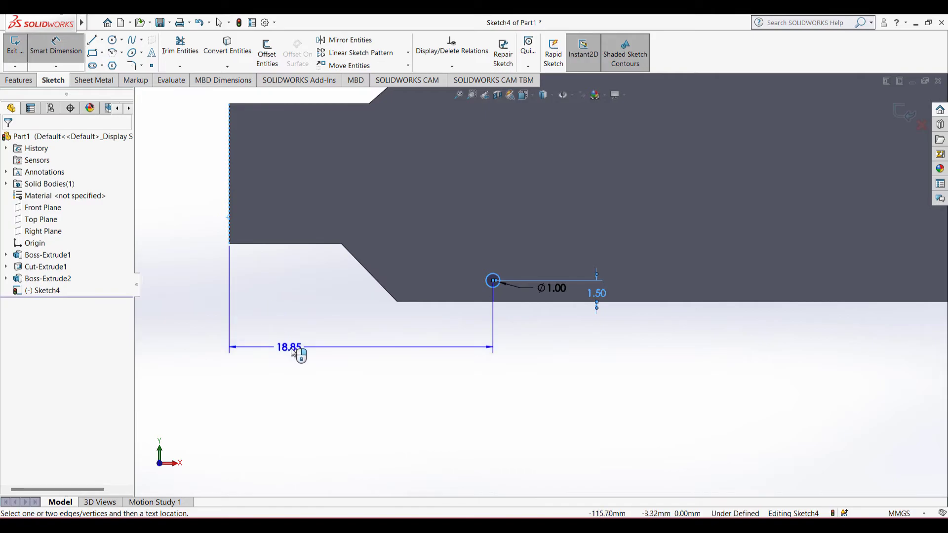
pyautogui.click(291, 350)
pyautogui.write('18')
pyautogui.press('Return')
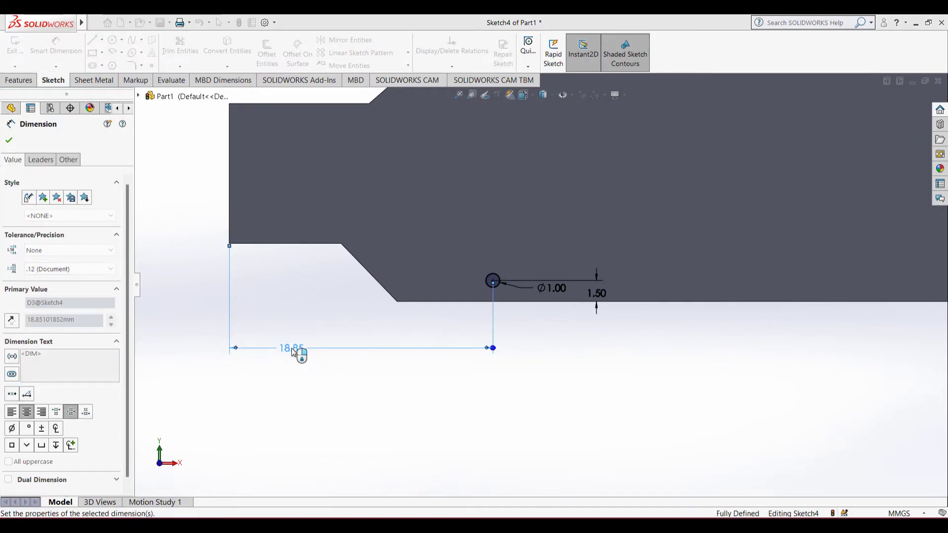
# Sketch two vertical lines from the small circle's side points down to the plate's lower edge.
pyautogui.press('l')
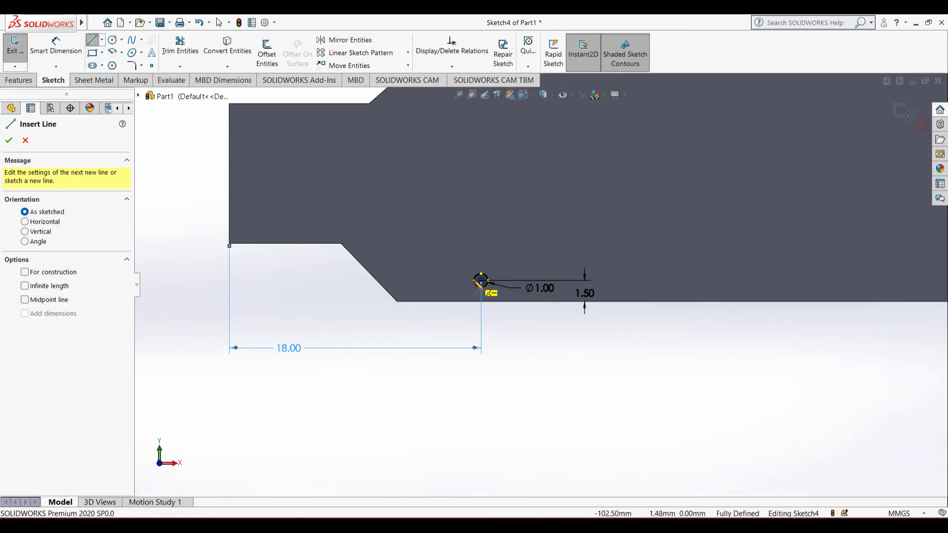
pyautogui.click(476, 282)
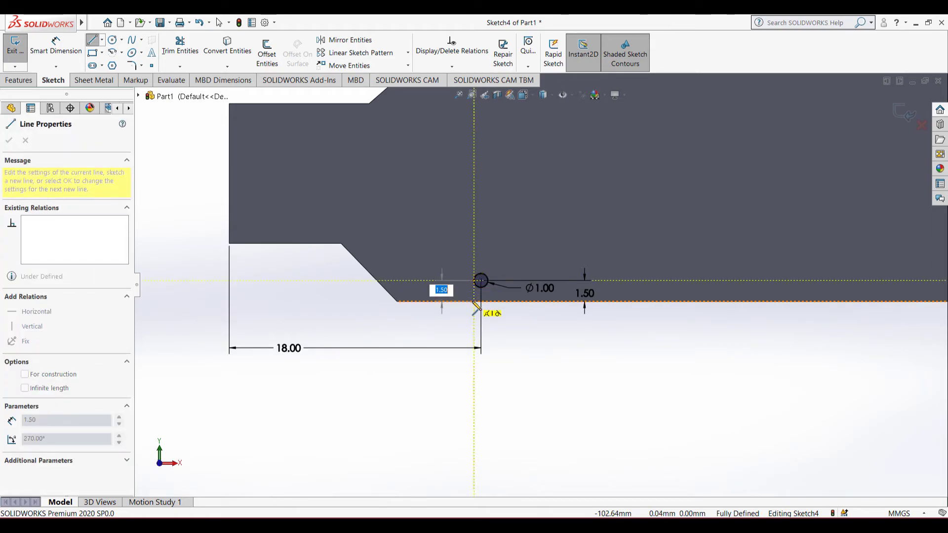
pyautogui.click(475, 306)
pyautogui.press('Escape')
pyautogui.scroll(-2, 505, 295)
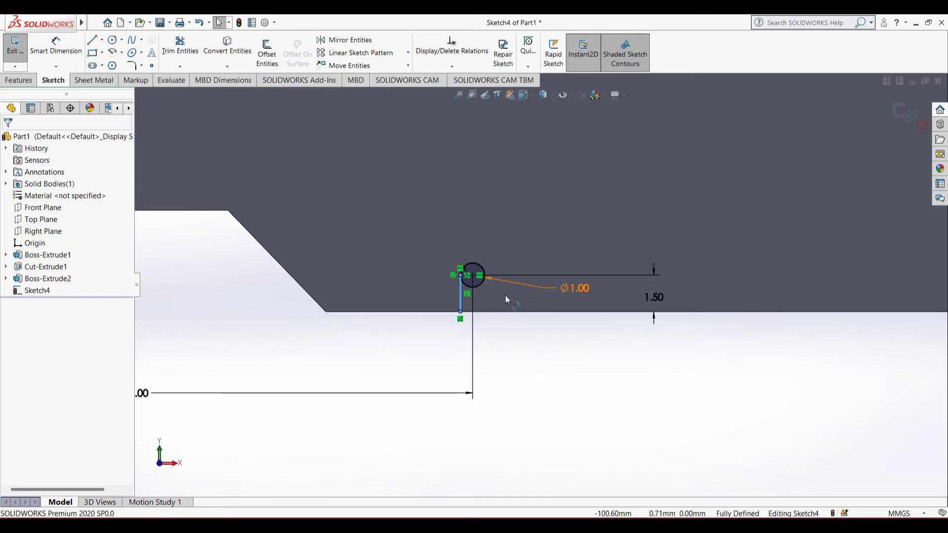
pyautogui.scroll(-1, 489, 289)
pyautogui.moveTo(547, 248); pyautogui.dragTo(488, 247, button='right')
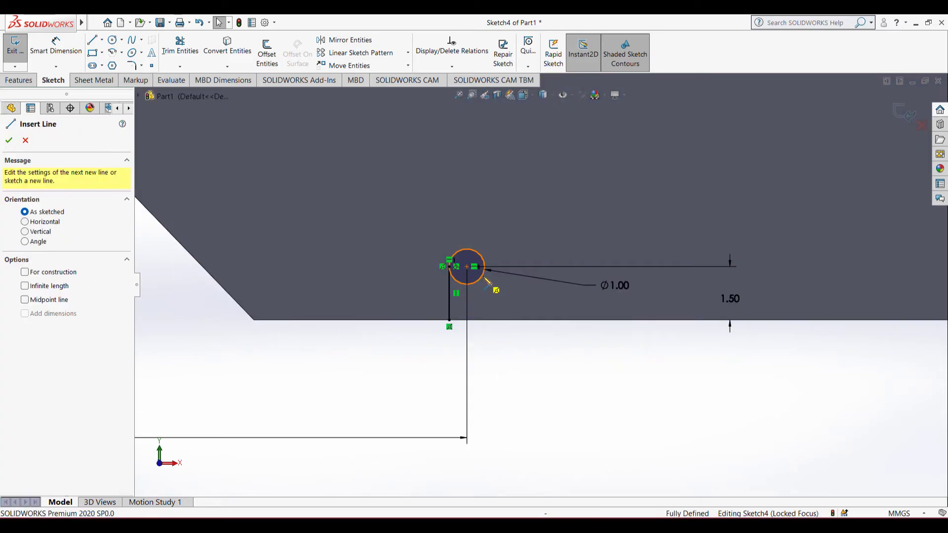
pyautogui.click(484, 267)
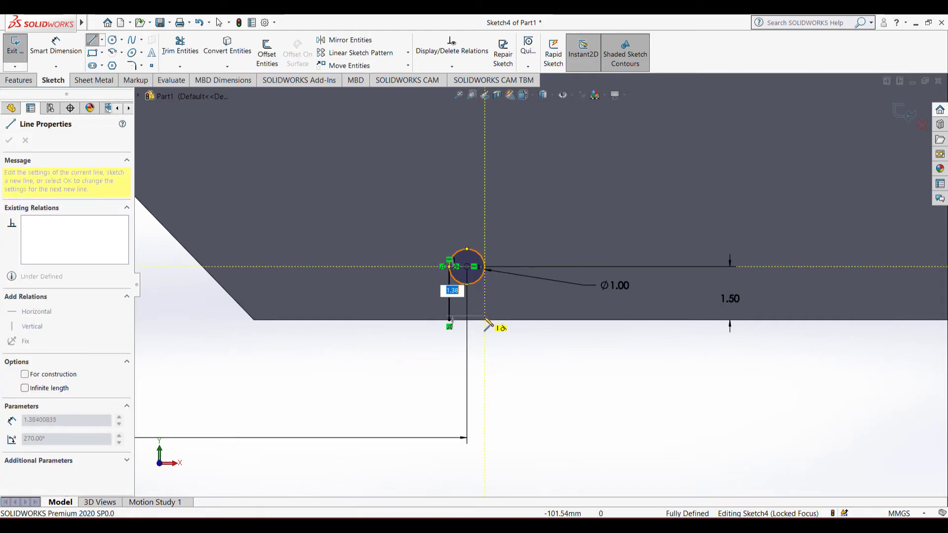
pyautogui.click(485, 320)
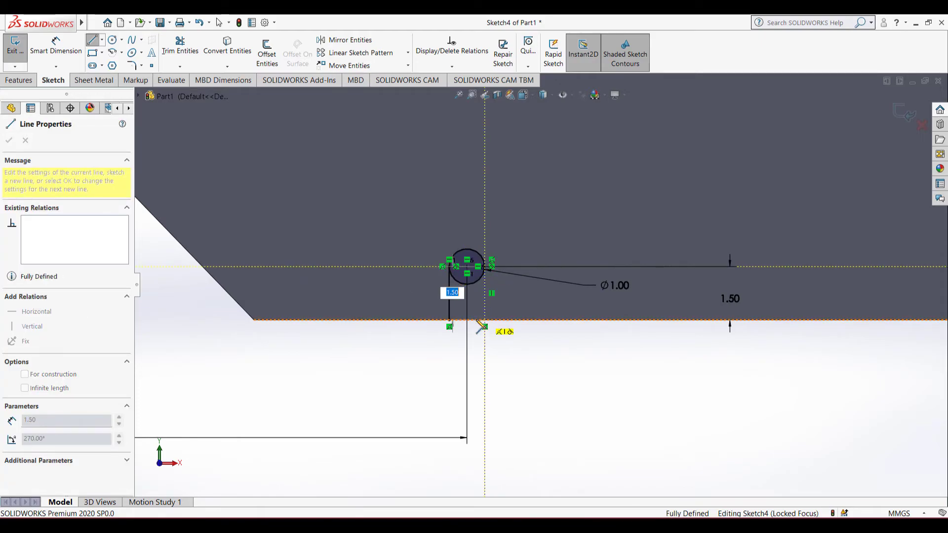
# Close the notch outline with a line along the plate's lower edge and trim away the circle's lower half.
pyautogui.click(449, 320)
pyautogui.moveTo(570, 377); pyautogui.dragTo(543, 420, button='right')
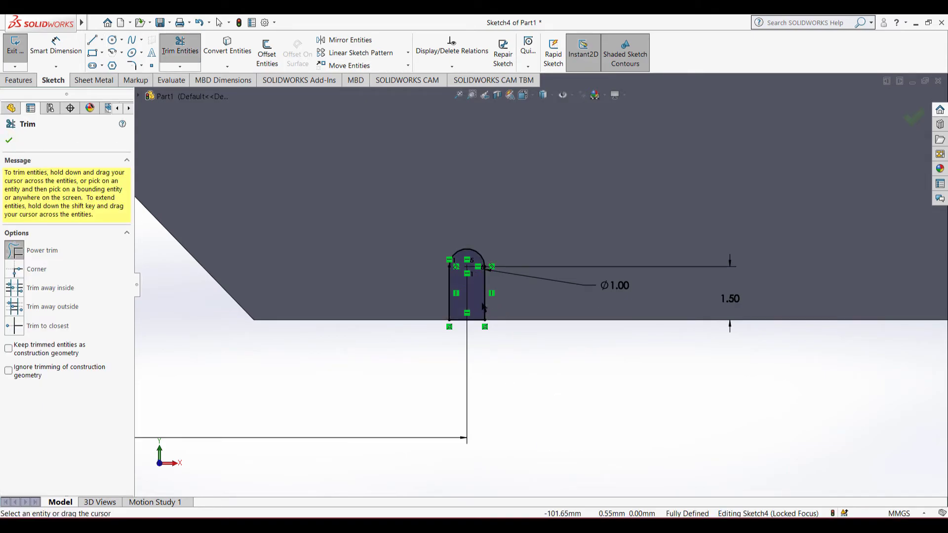
pyautogui.hotkey('ctrl', '7')
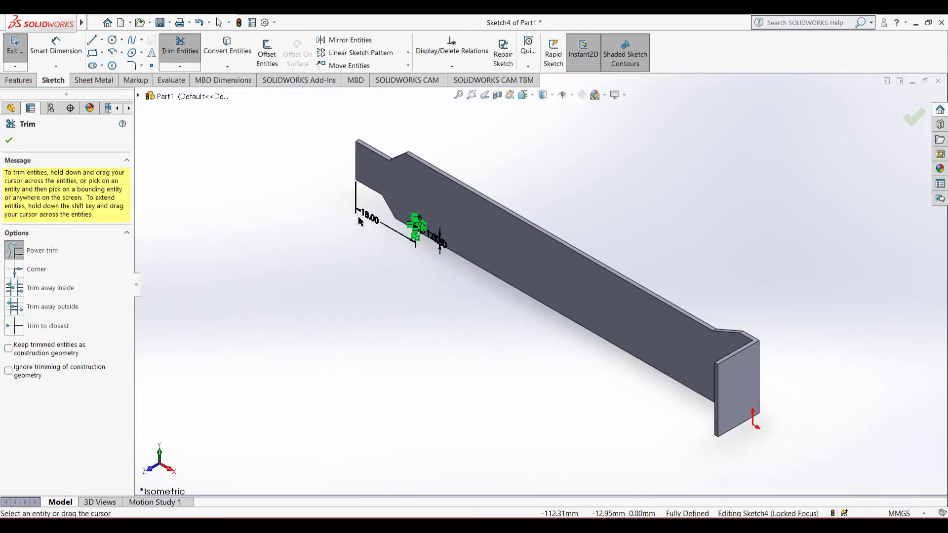
pyautogui.click(9, 140)
# Cut the notch profile through the plate with an Extruded Cut set to Through All - Both.
pyautogui.click(18, 80)
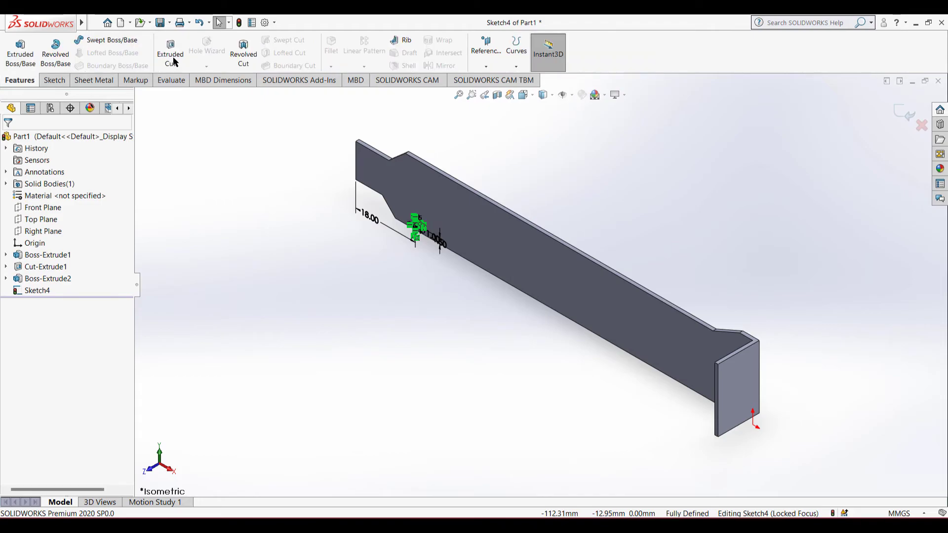
pyautogui.click(179, 69)
pyautogui.click(89, 209)
pyautogui.click(63, 237)
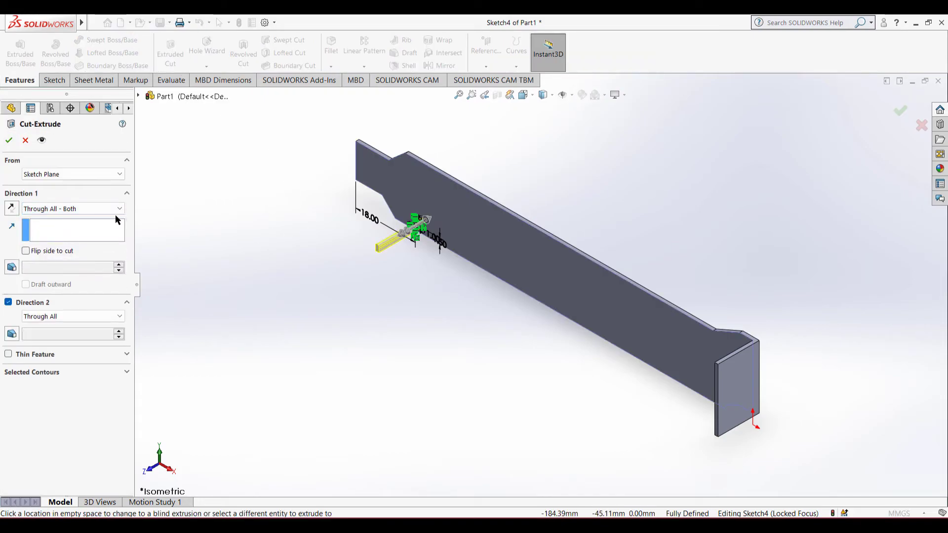
pyautogui.click(11, 141)
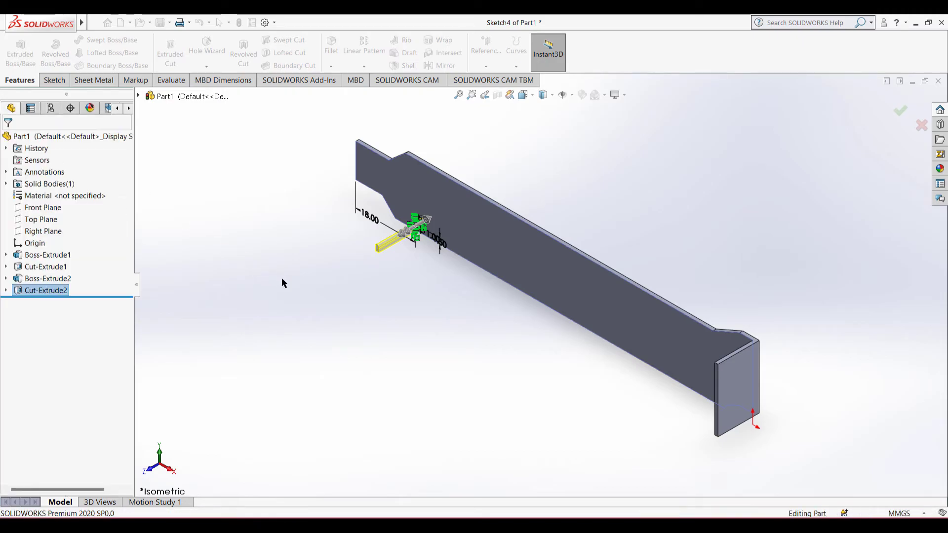
pyautogui.scroll(-5, 400, 272)
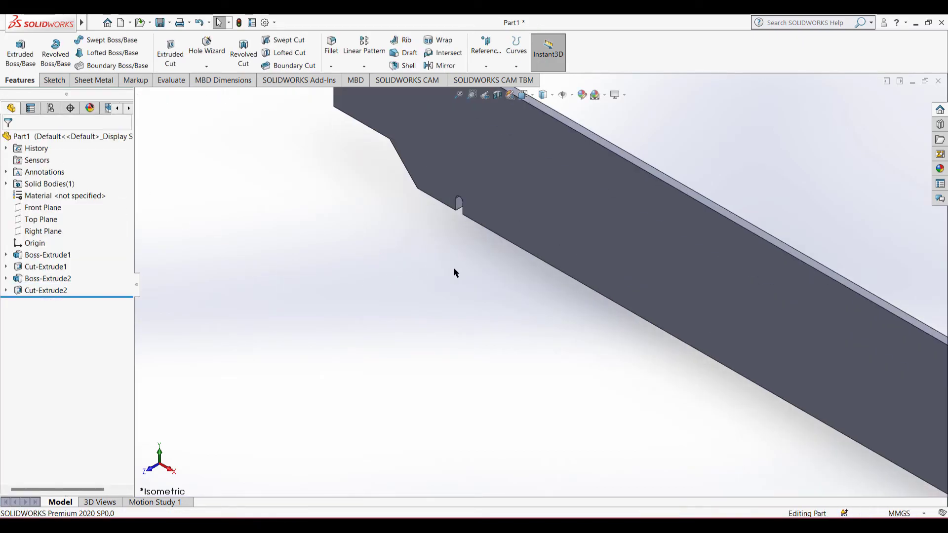
# Switch to the PDF drawing in WPS Office, check the R1.5 and R0.5 lip radii in the end view, and return to SOLIDWORKS.
pyautogui.hotkey('alt', 'Tab')
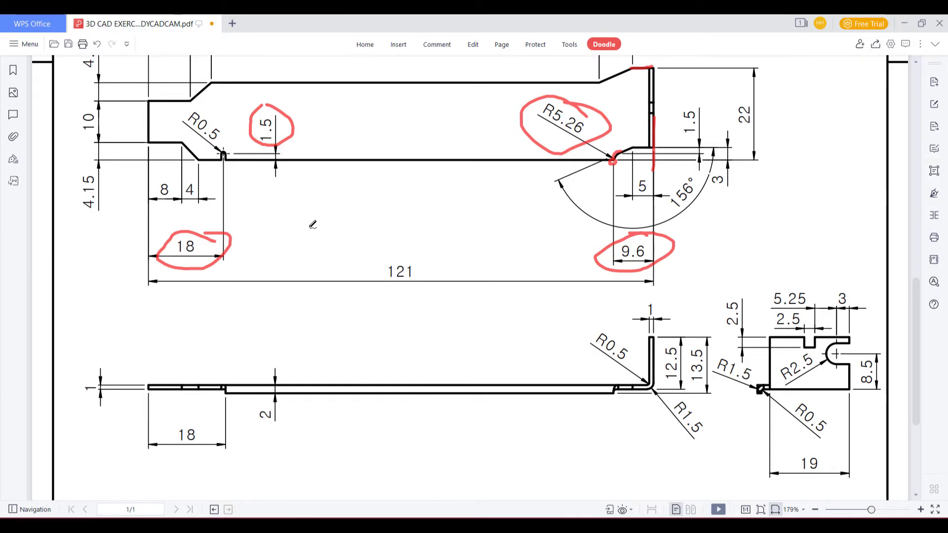
pyautogui.scroll(-3, 723, 410)
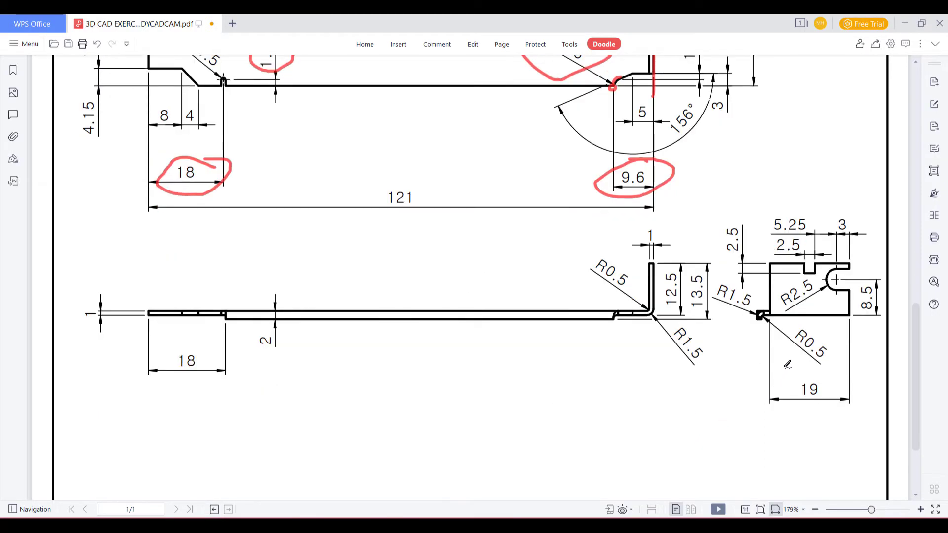
pyautogui.moveTo(724, 308); pyautogui.dragTo(734, 281)
pyautogui.moveTo(830, 333); pyautogui.dragTo(796, 327)
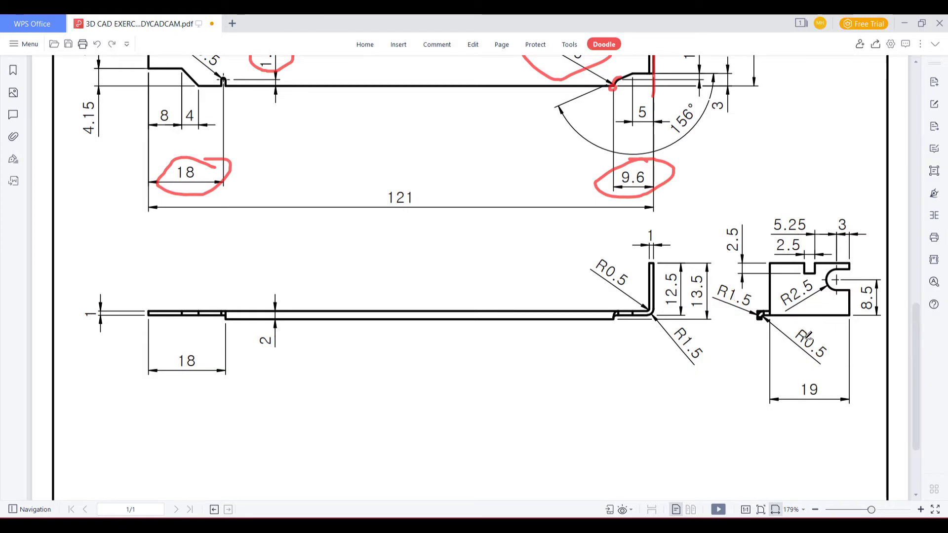
pyautogui.hotkey('alt', 'Tab')
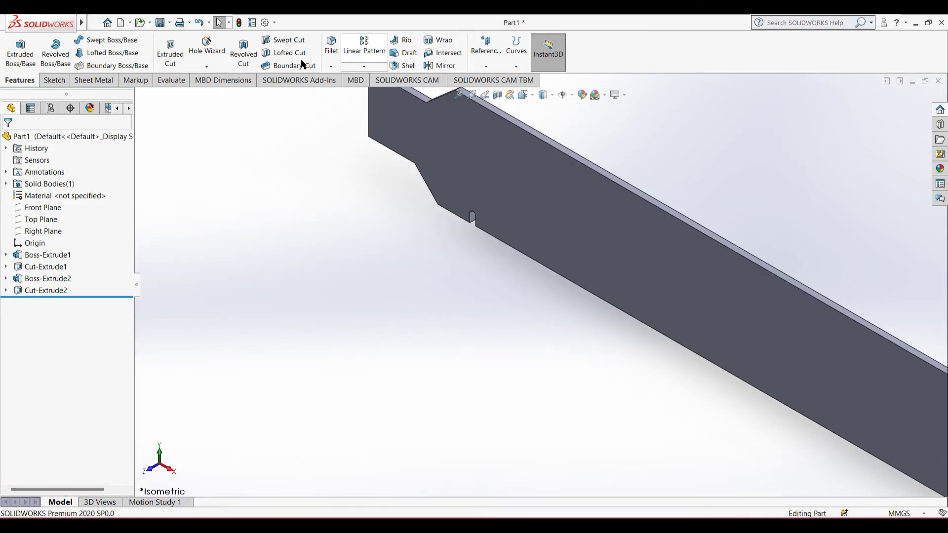
# Fillet the long lower front edge of the plate, from the notch to the end flange, with a 1.5 mm radius.
pyautogui.click(328, 51)
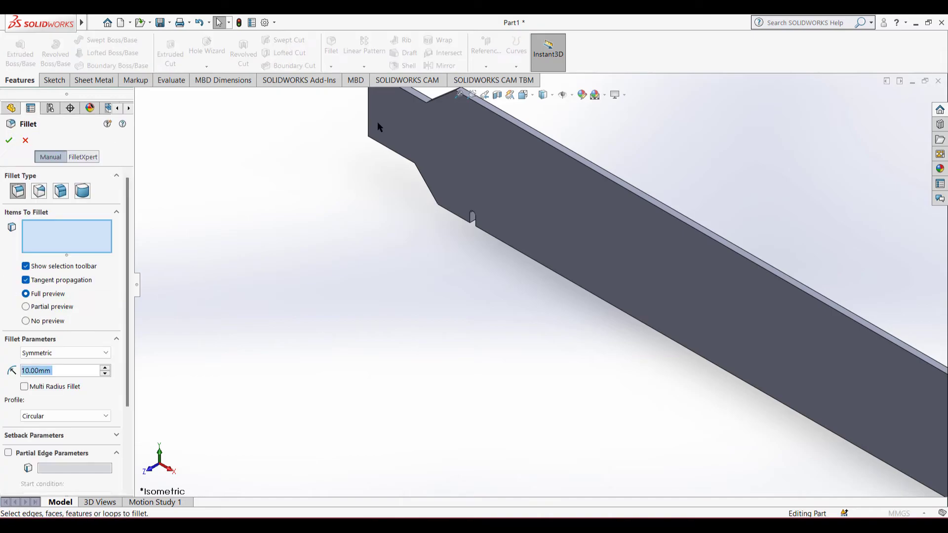
pyautogui.write('1.5')
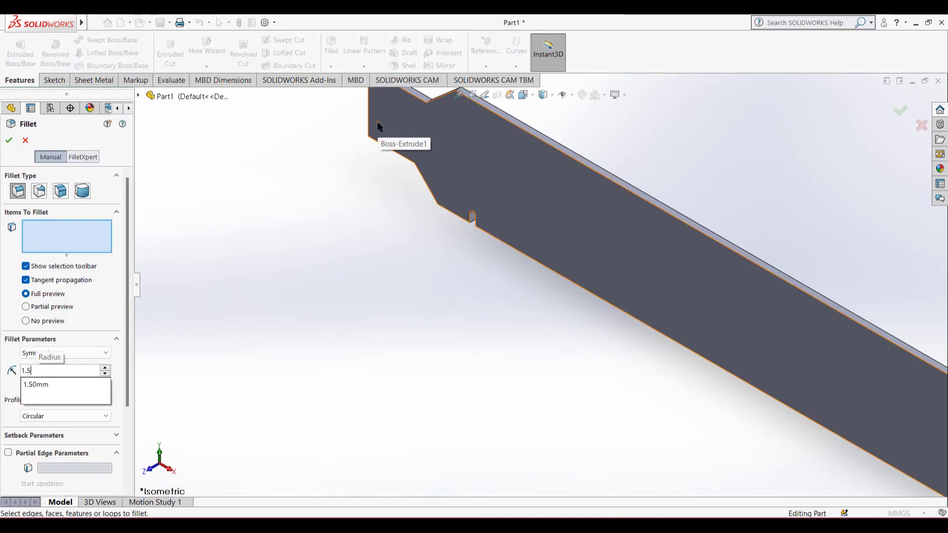
pyautogui.press('Return')
pyautogui.click(635, 318)
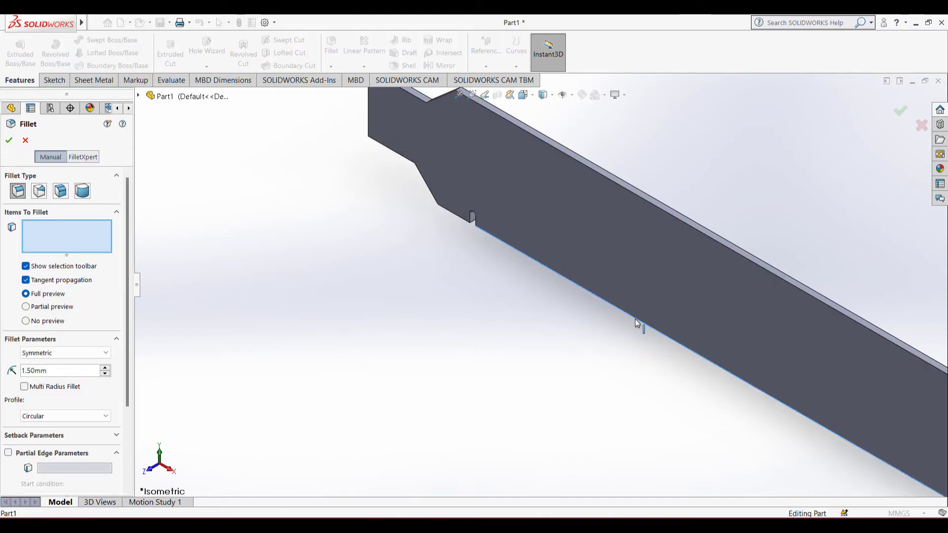
pyautogui.click(8, 141)
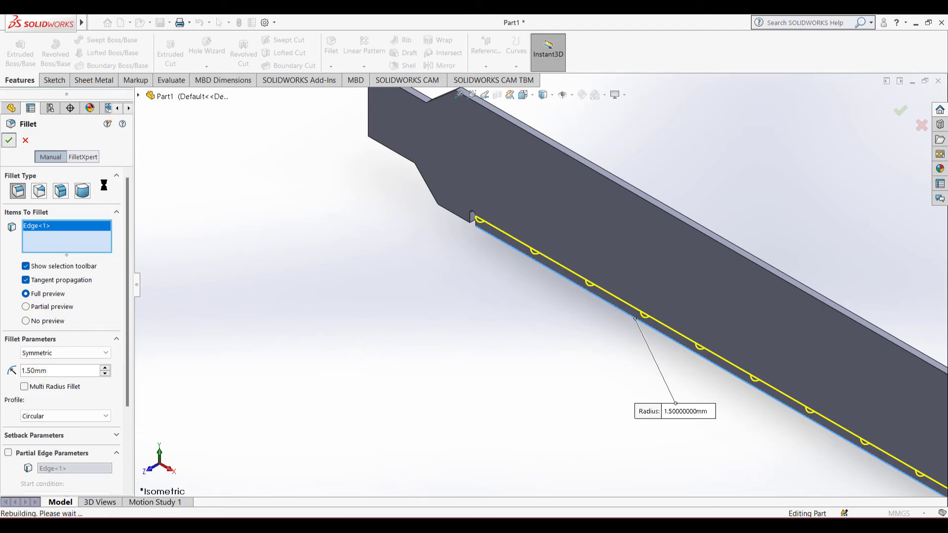
pyautogui.moveTo(507, 327); pyautogui.dragTo(478, 322, button='middle')
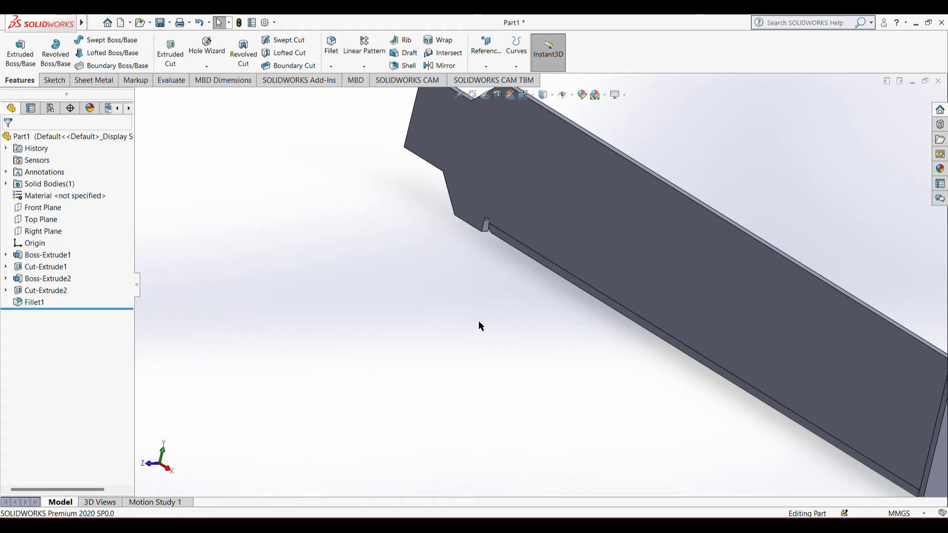
# Fillet the inner edge between the lower lip and the plate's back face with a 0.5 mm radius.
pyautogui.hotkey('ctrl', '7')
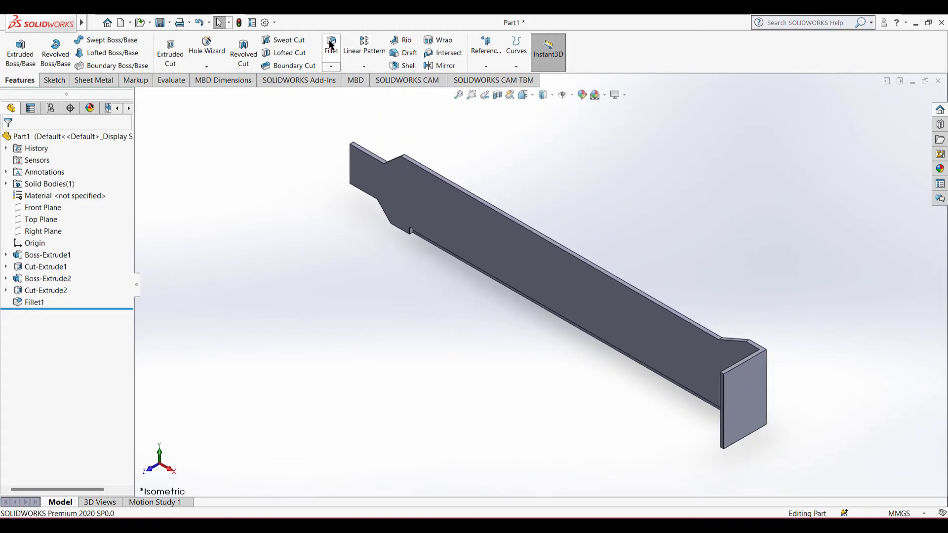
pyautogui.click(330, 45)
pyautogui.write('0.5')
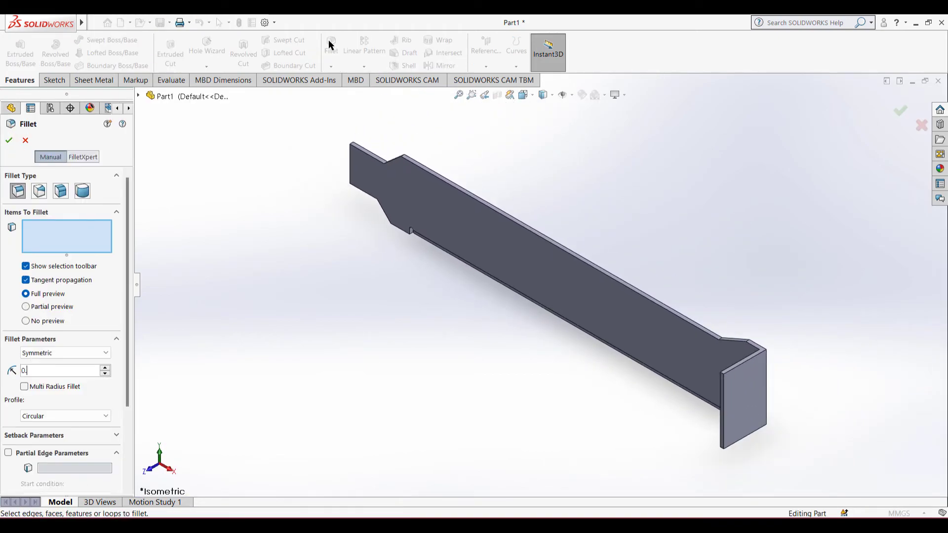
pyautogui.press('Return')
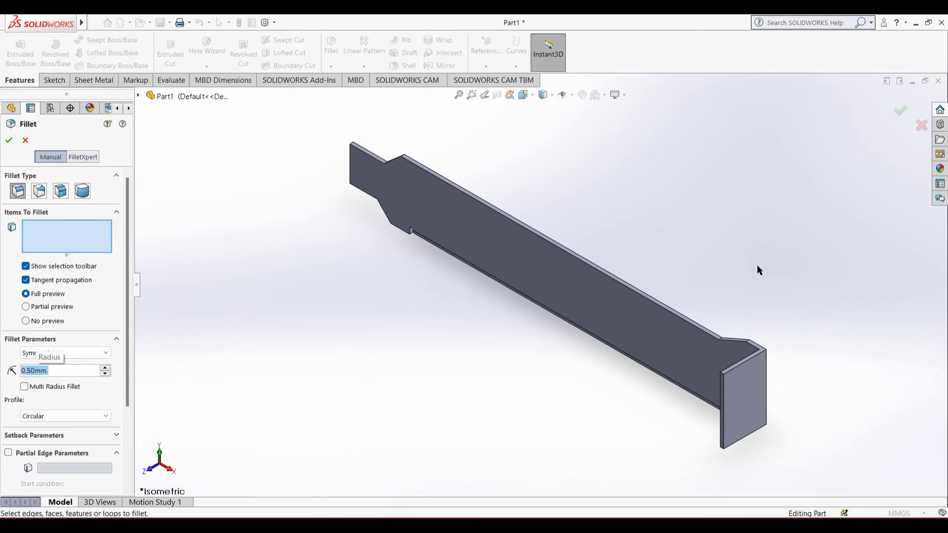
pyautogui.moveTo(757, 265); pyautogui.dragTo(694, 281, button='middle')
pyautogui.scroll(-5, 629, 355)
pyautogui.click(419, 383)
pyautogui.click(9, 141)
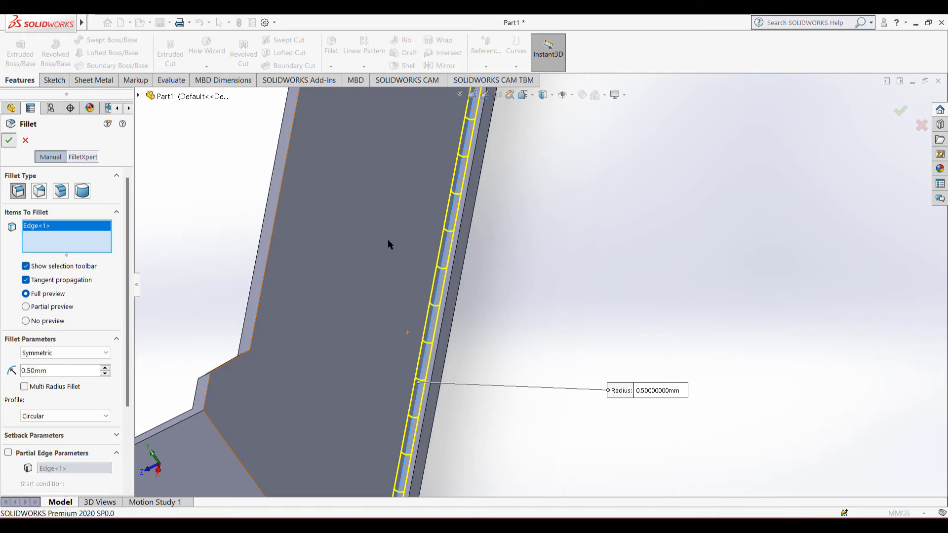
pyautogui.hotkey('ctrl', '7')
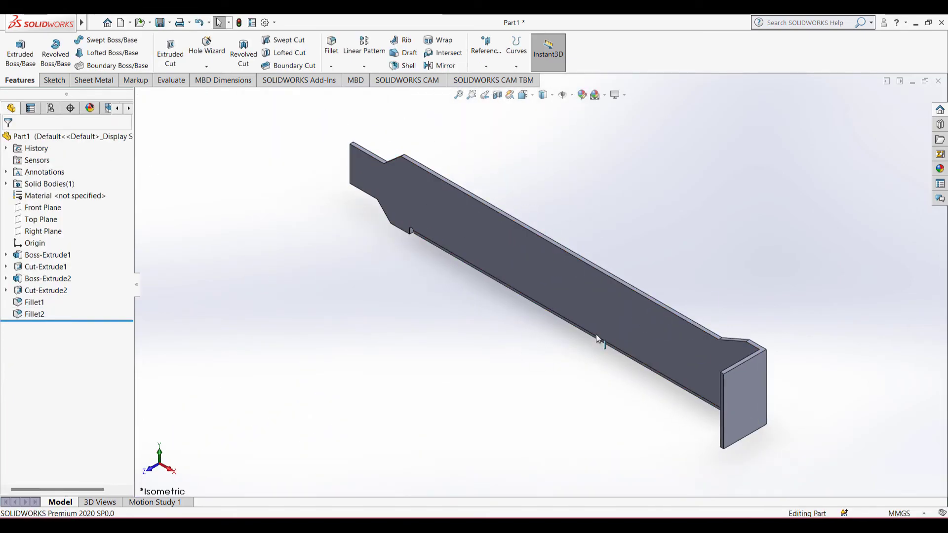
# Switch to the PDF drawing in WPS Office, circle the end view and its R2.5, 8.5 and 3 dimensions, and return to SOLIDWORKS.
pyautogui.hotkey('alt', 'Tab')
pyautogui.moveTo(856, 197)
pyautogui.mouseDown()
pyautogui.moveTo(726, 350)
pyautogui.moveTo(908, 232)
pyautogui.moveTo(813, 190)
pyautogui.mouseUp()
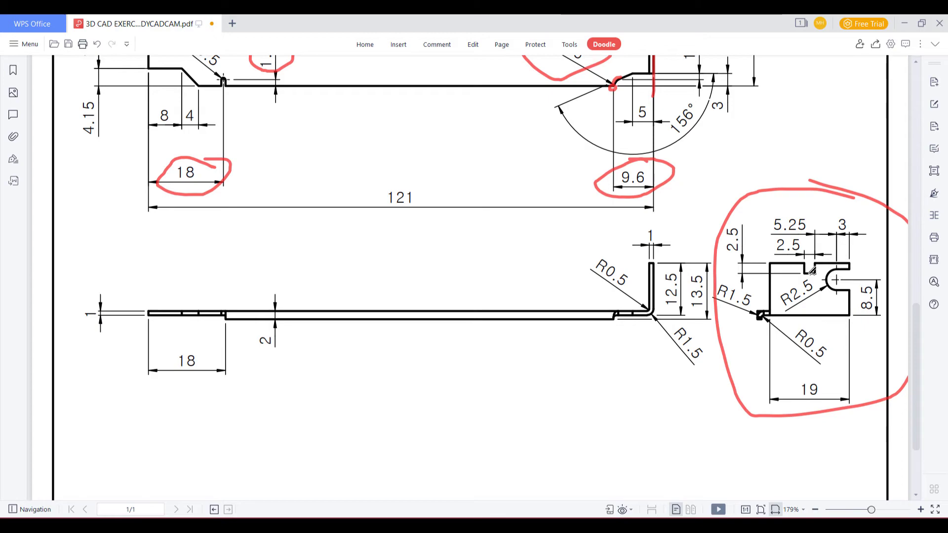
pyautogui.moveTo(753, 304); pyautogui.dragTo(809, 269)
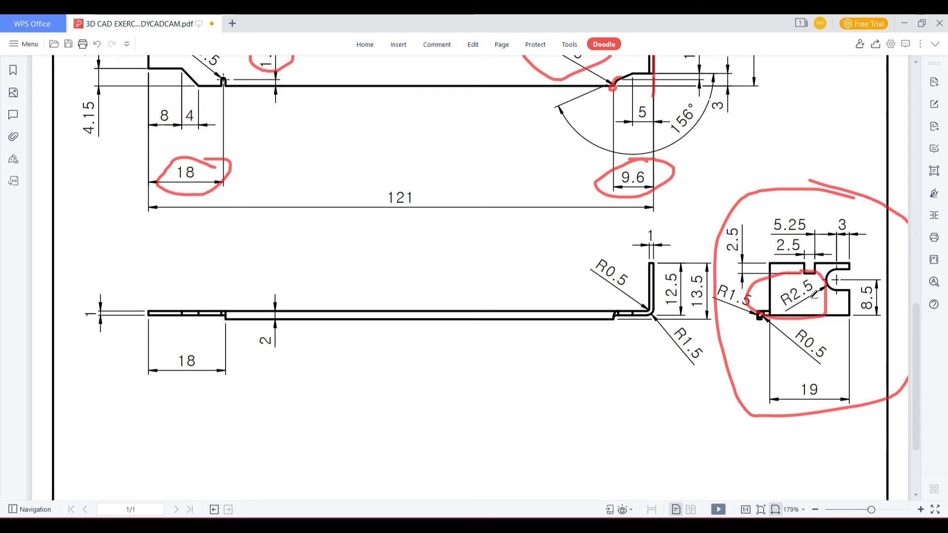
pyautogui.moveTo(873, 272); pyautogui.dragTo(852, 315)
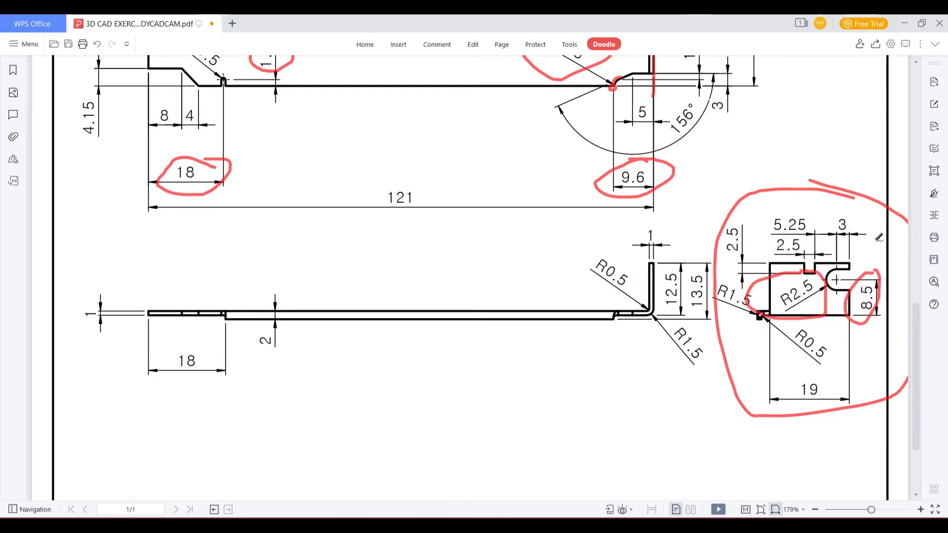
pyautogui.moveTo(834, 216); pyautogui.dragTo(851, 209)
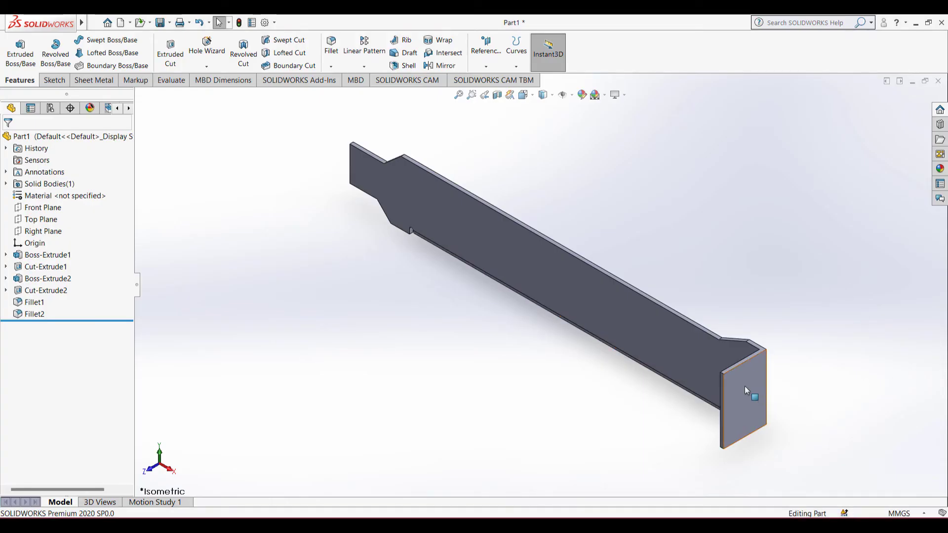
# On the end flange's outer face, sketch a circle of diameter 2.5*2 mm in the upper half.
pyautogui.rightClick(744, 386)
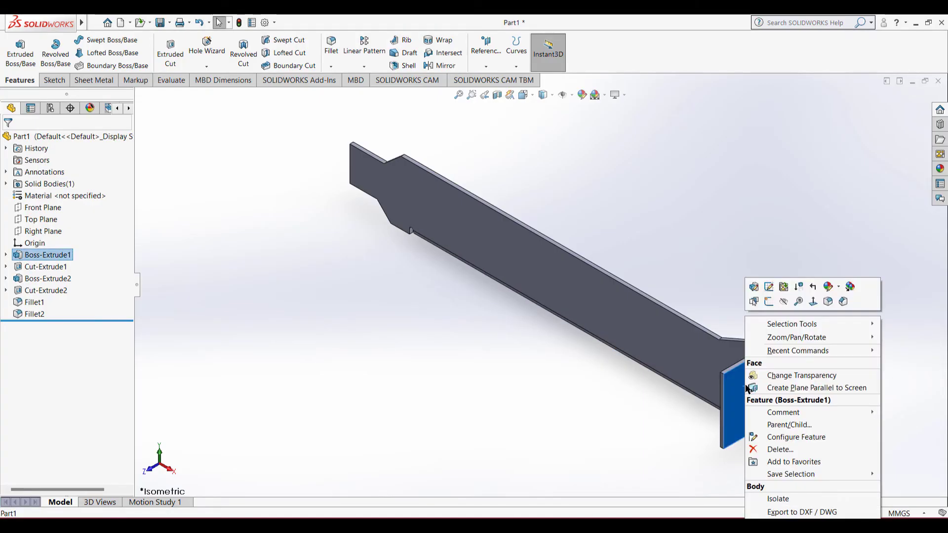
pyautogui.click(769, 301)
pyautogui.scroll(2, 612, 311)
pyautogui.scroll(-4, 609, 277)
pyautogui.scroll(2, 590, 241)
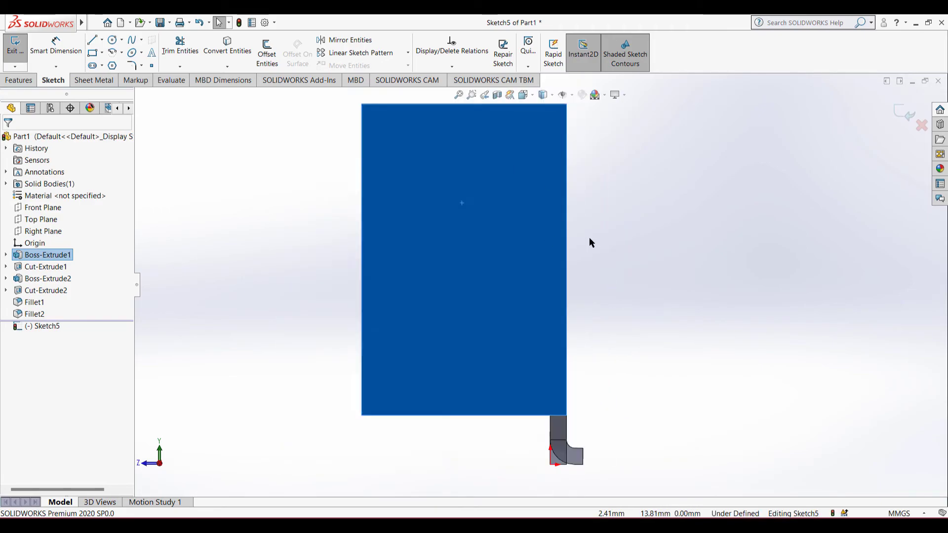
pyautogui.scroll(1, 590, 242)
pyautogui.moveTo(680, 217); pyautogui.dragTo(706, 218, button='right')
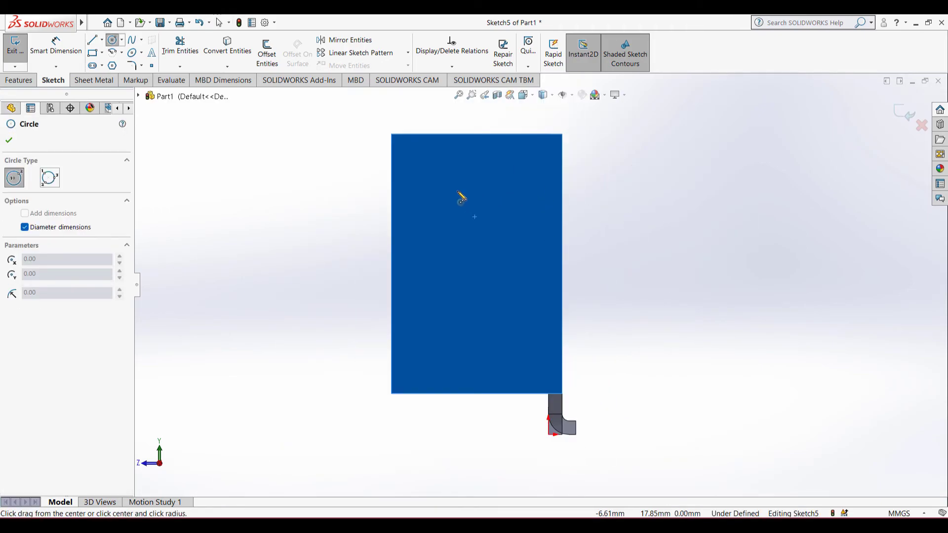
pyautogui.click(455, 190)
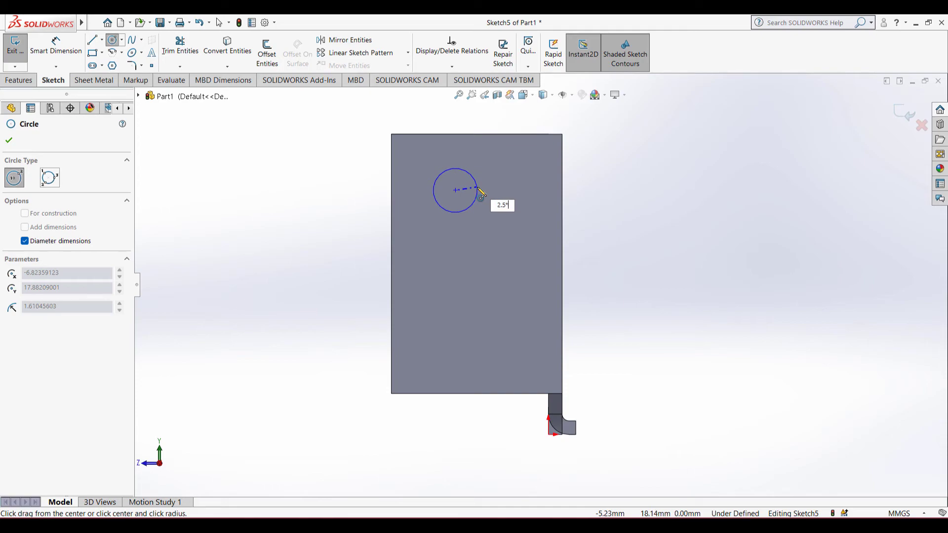
pyautogui.write('2.5*2')
pyautogui.press('Return')
# Check the end view in the PDF drawing, then dimension the circle's centre 8.5 mm from the flange's long edge on the lip side.
pyautogui.moveTo(663, 200); pyautogui.dragTo(660, 138, button='right')
pyautogui.hotkey('alt', 'Tab')
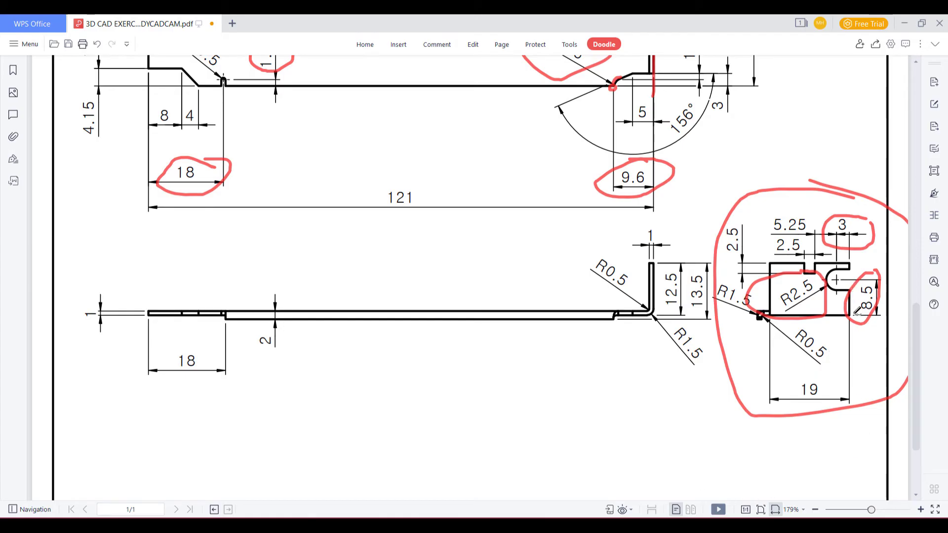
pyautogui.hotkey('alt', 'Tab')
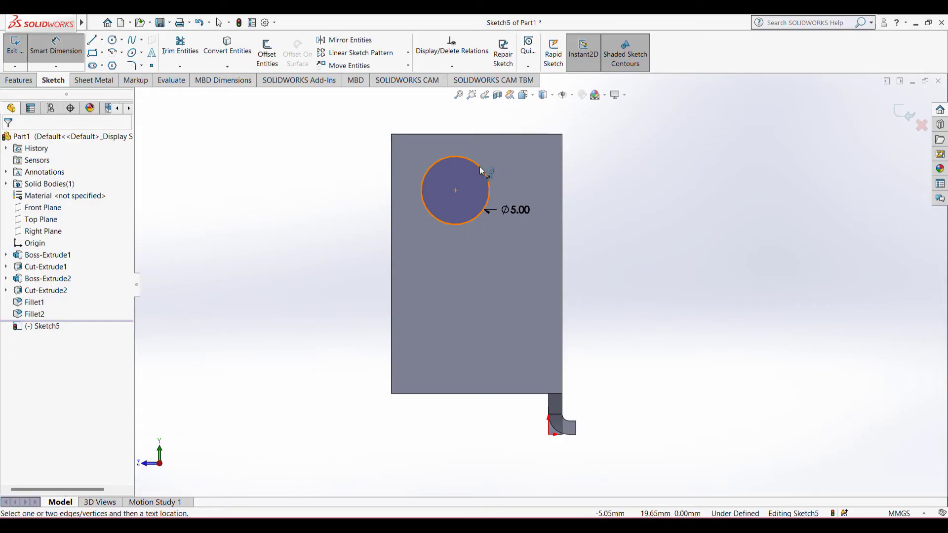
pyautogui.click(482, 170)
pyautogui.click(561, 191)
pyautogui.click(521, 123)
pyautogui.write('8.5')
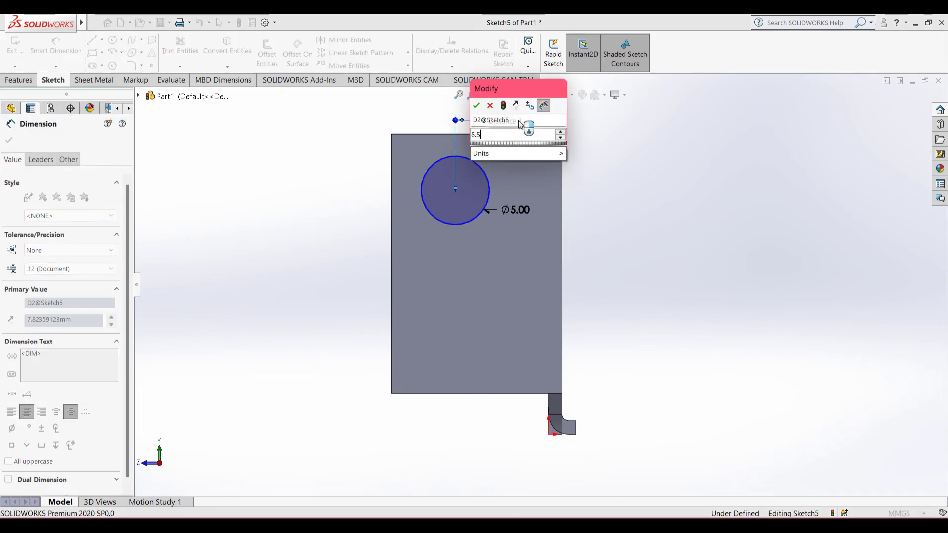
pyautogui.press('Return')
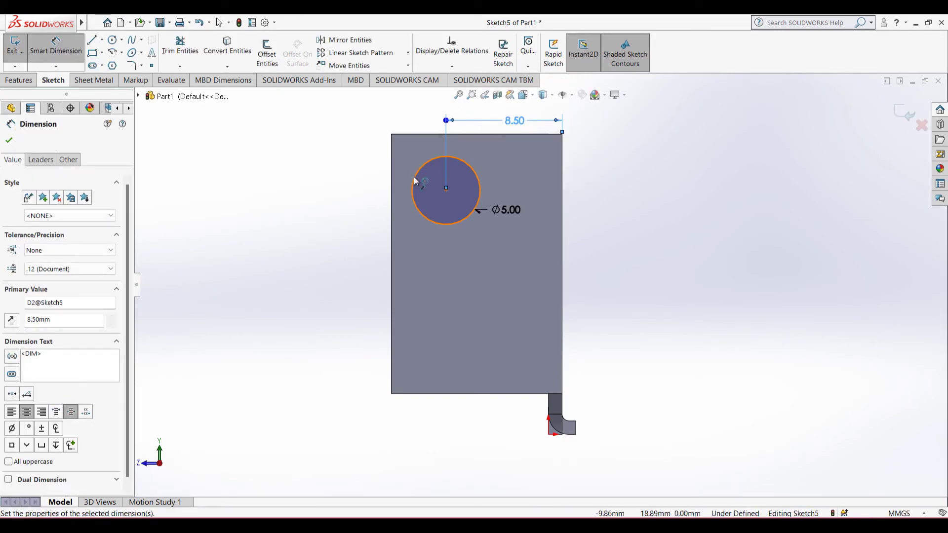
# Dimension the circle's centre 3 mm below the flange's top edge.
pyautogui.click(414, 181)
pyautogui.click(412, 133)
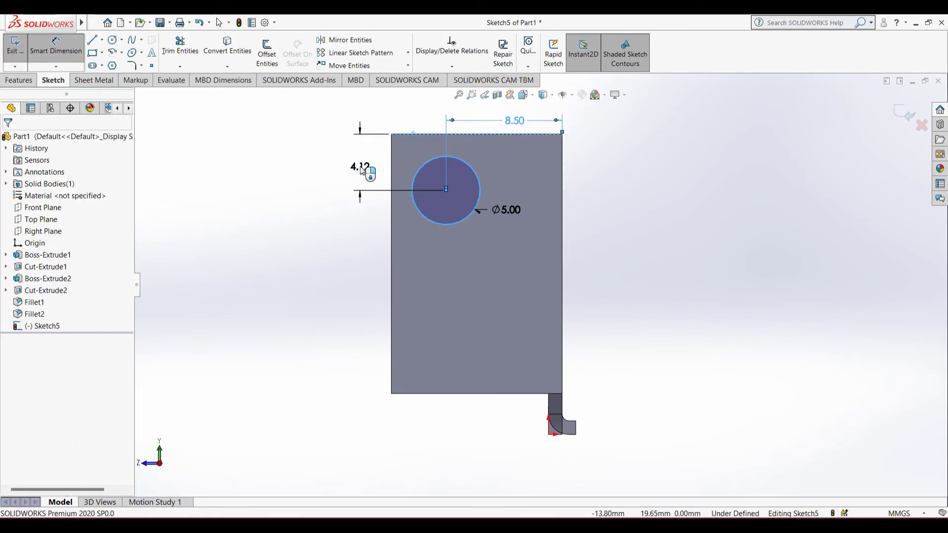
pyautogui.click(363, 171)
pyautogui.write('3')
pyautogui.press('Return')
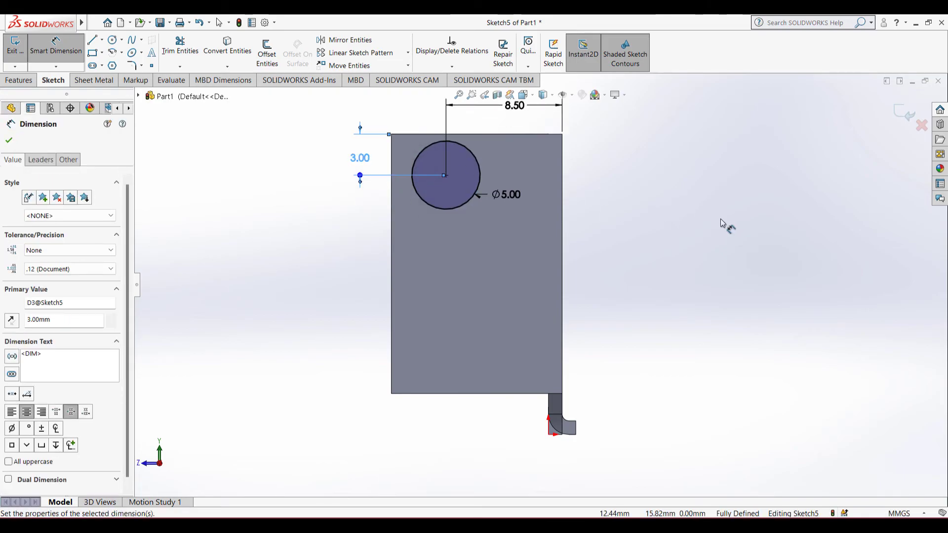
# Sketch vertical lines from the circle's two side points up to the flange's top edge and join their upper ends with a horizontal line.
pyautogui.press('l')
pyautogui.scroll(-3, 399, 101)
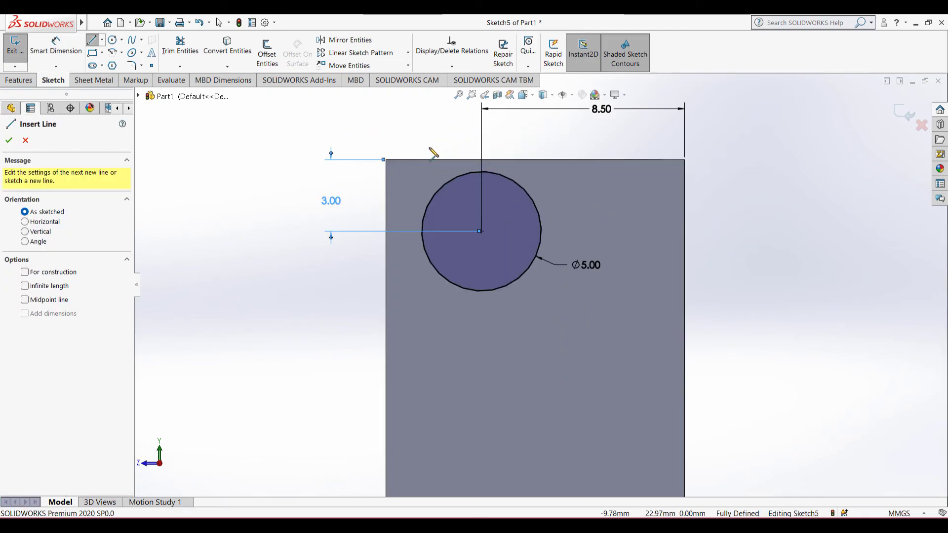
pyautogui.click(423, 220)
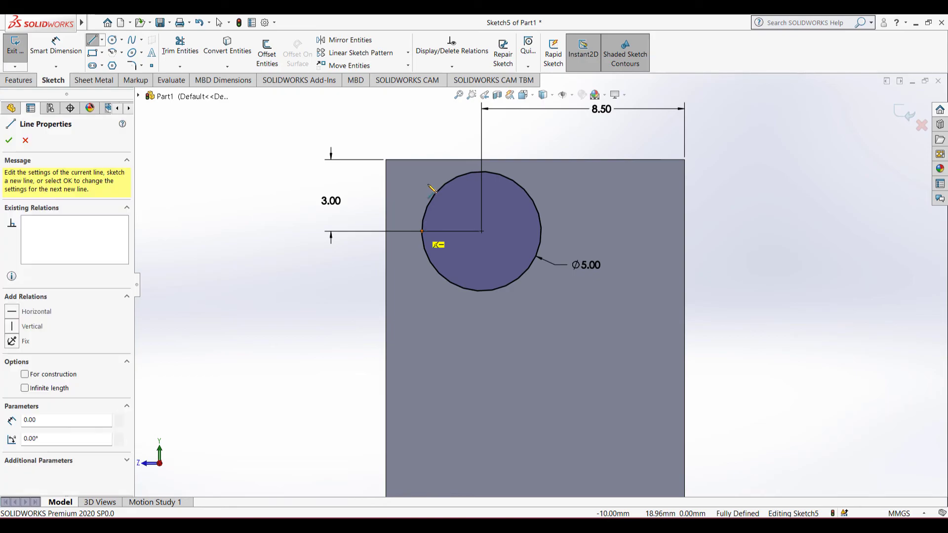
pyautogui.click(423, 159)
pyautogui.press('Escape')
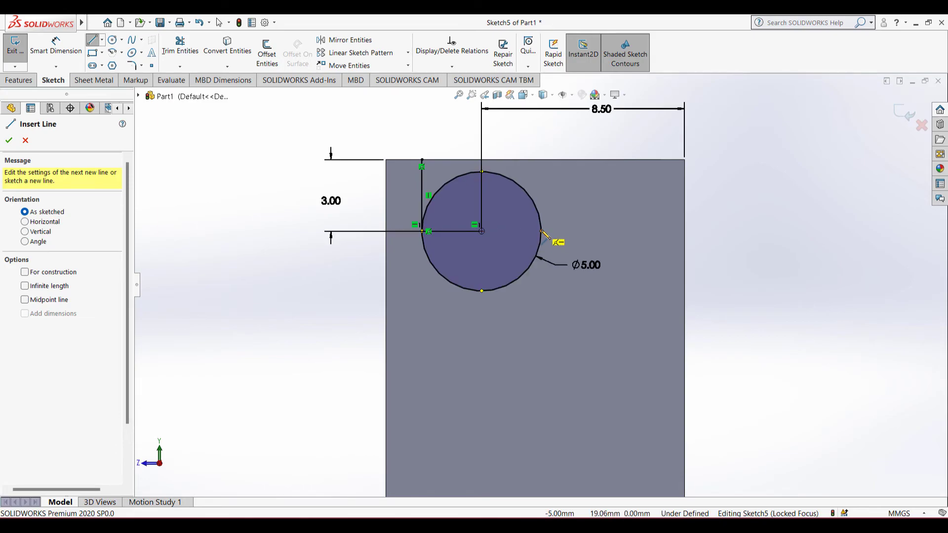
pyautogui.click(542, 231)
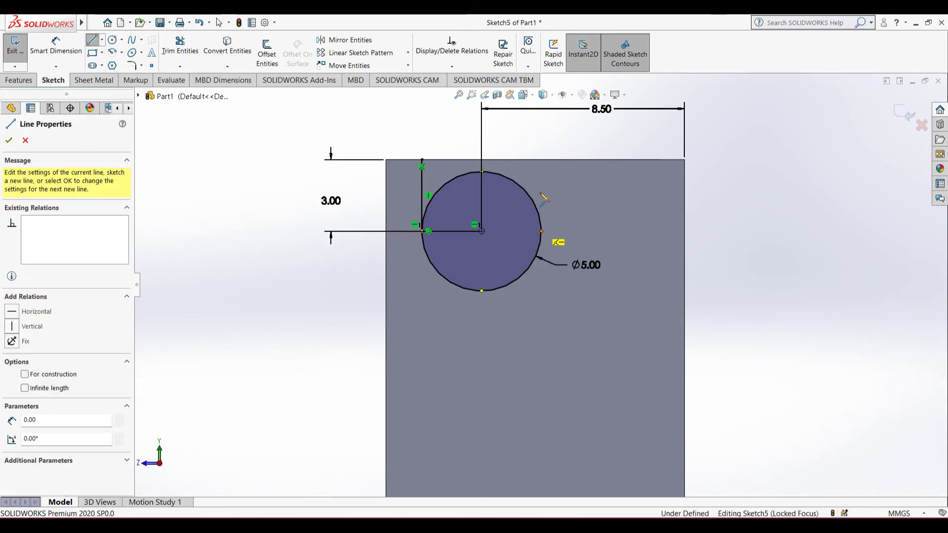
pyautogui.click(541, 160)
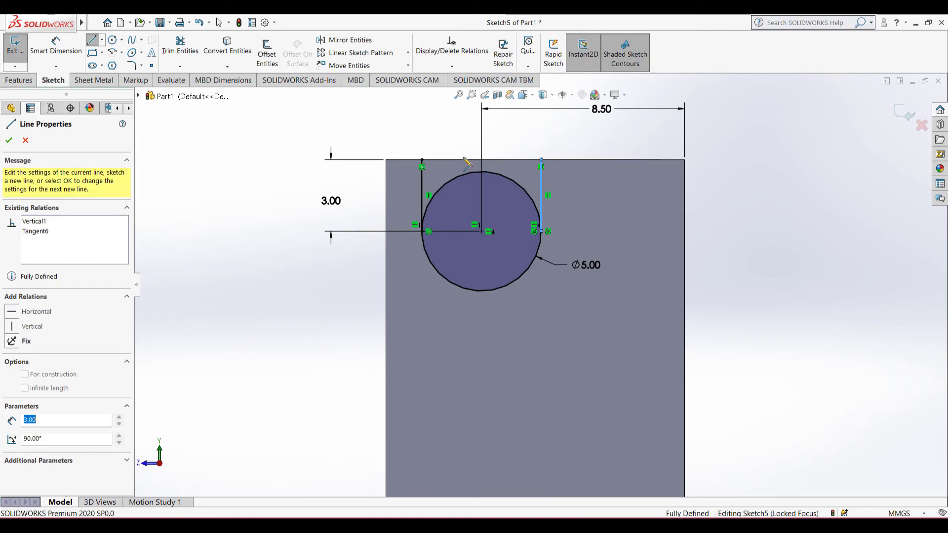
pyautogui.click(422, 160)
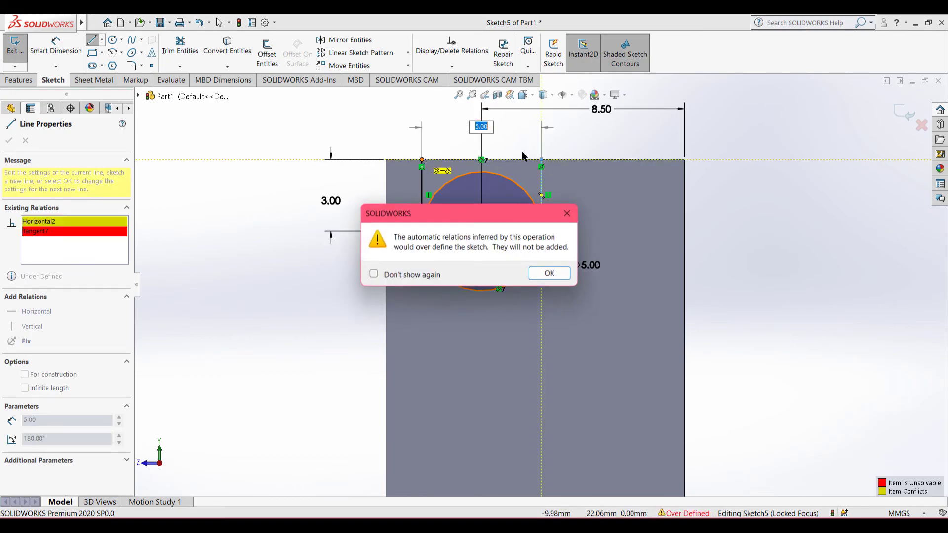
pyautogui.click(560, 274)
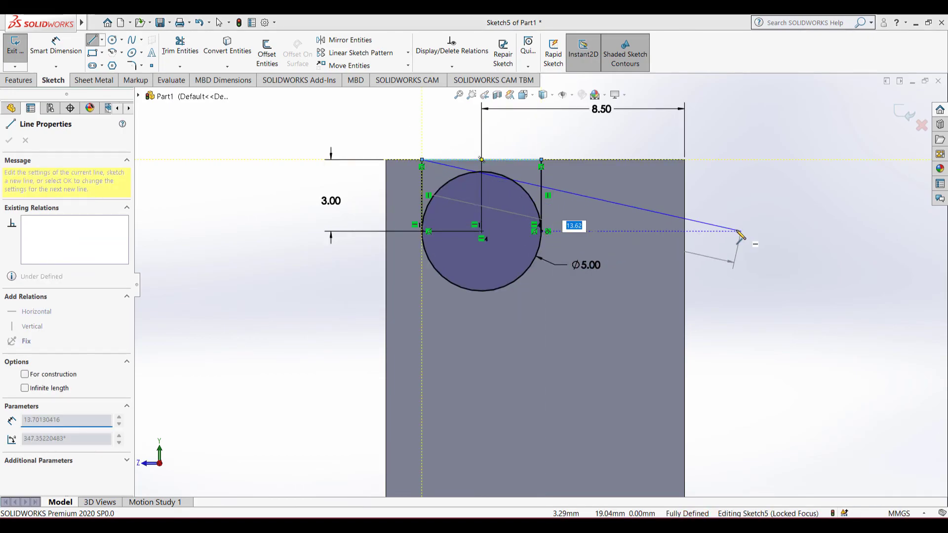
pyautogui.press('Escape')
# Trim away the circle's upper arc between the two vertical lines to leave a U-shaped slot profile.
pyautogui.moveTo(771, 223); pyautogui.dragTo(742, 271, button='right')
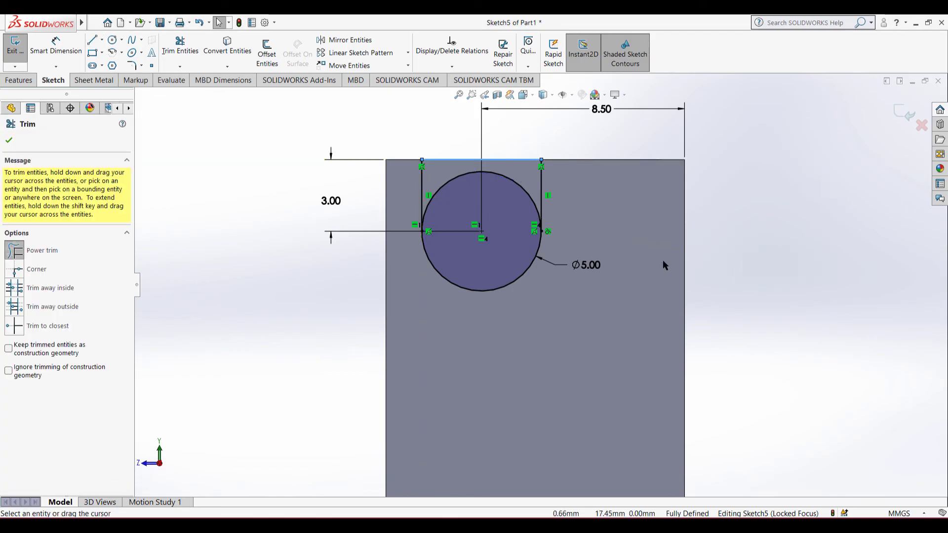
pyautogui.moveTo(525, 183); pyautogui.dragTo(522, 203)
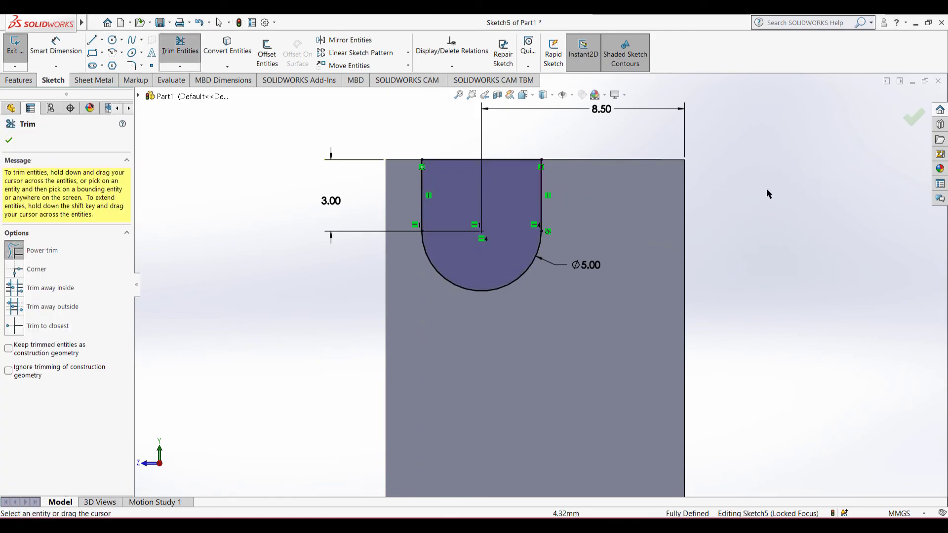
pyautogui.click(9, 141)
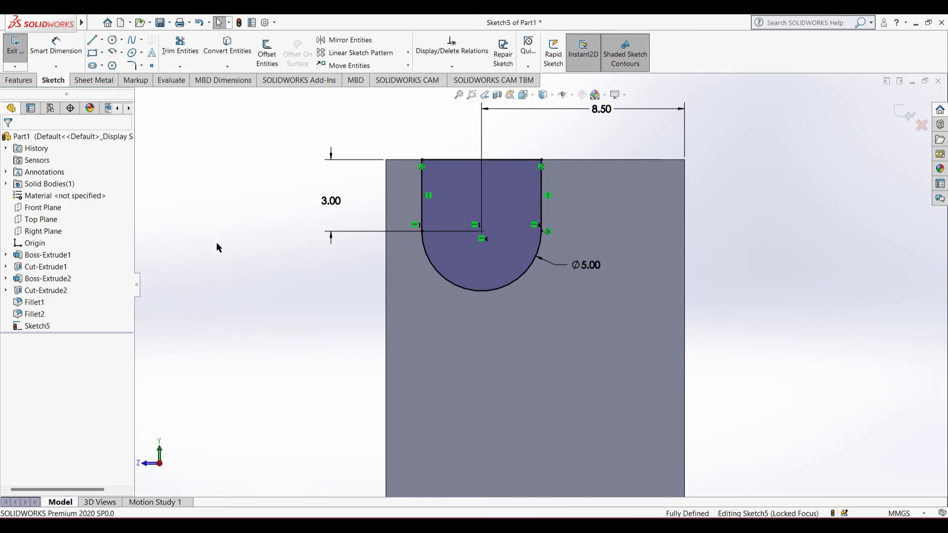
# Switch to the PDF drawing, undo the end view's markings, mark its small square notch and 3 and 5.25 dimensions, and return to SOLIDWORKS.
pyautogui.scroll(3, 256, 271)
pyautogui.hotkey('alt', 'Tab')
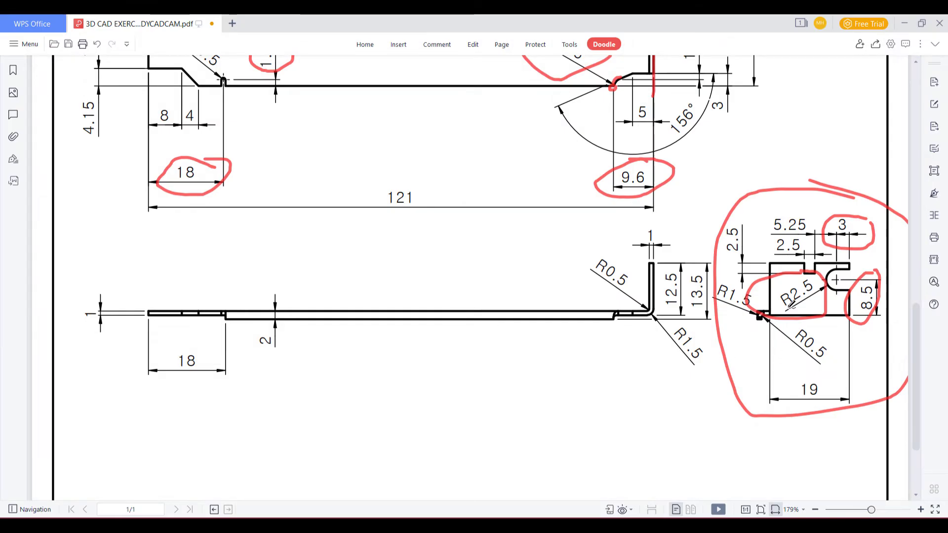
pyautogui.hotkey('ctrl', 'z')
pyautogui.hotkey('ctrl', 'z')
pyautogui.hotkey('ctrl', 'z')
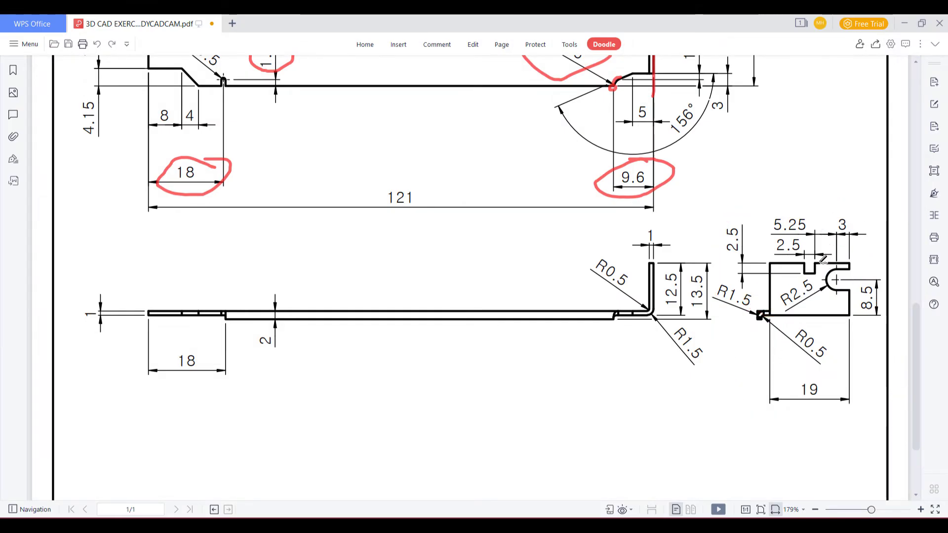
pyautogui.moveTo(801, 262); pyautogui.dragTo(815, 273)
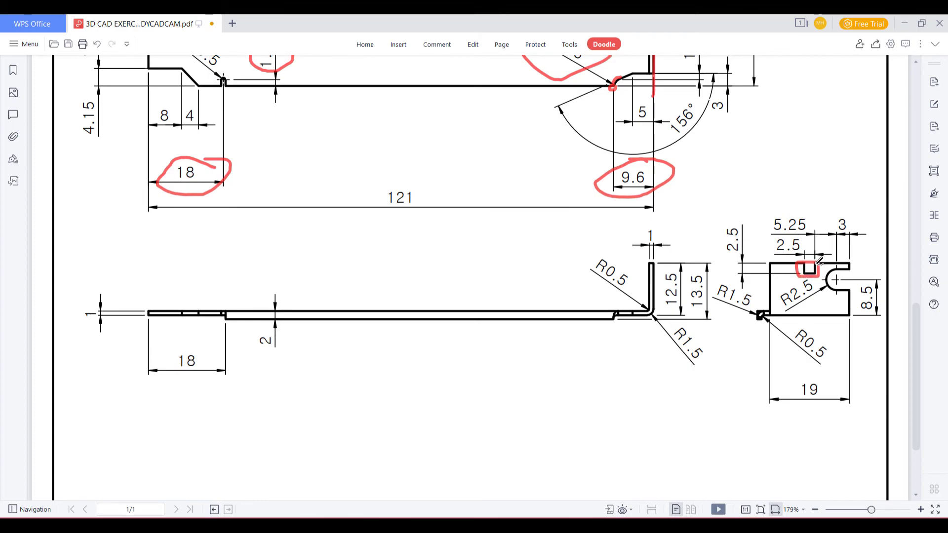
pyautogui.moveTo(834, 228); pyautogui.dragTo(856, 228)
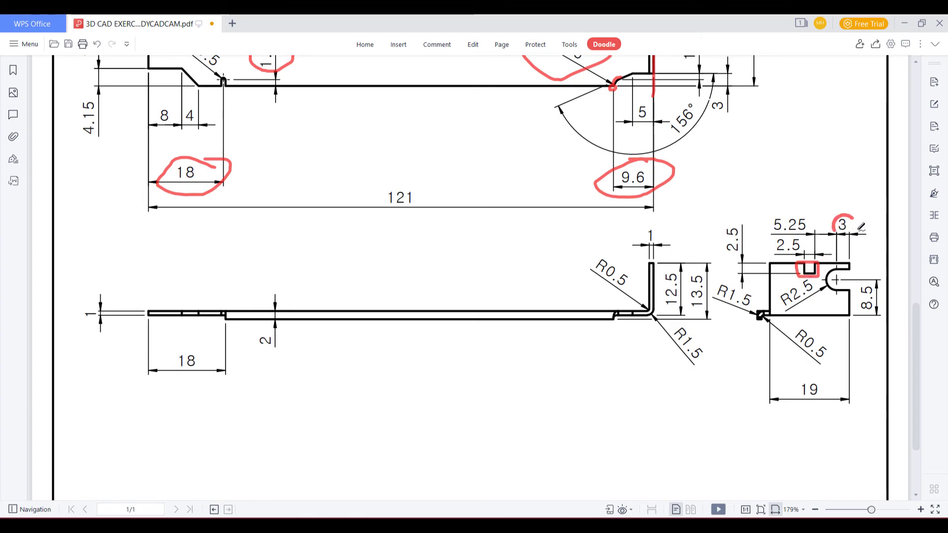
pyautogui.moveTo(788, 229); pyautogui.dragTo(797, 208)
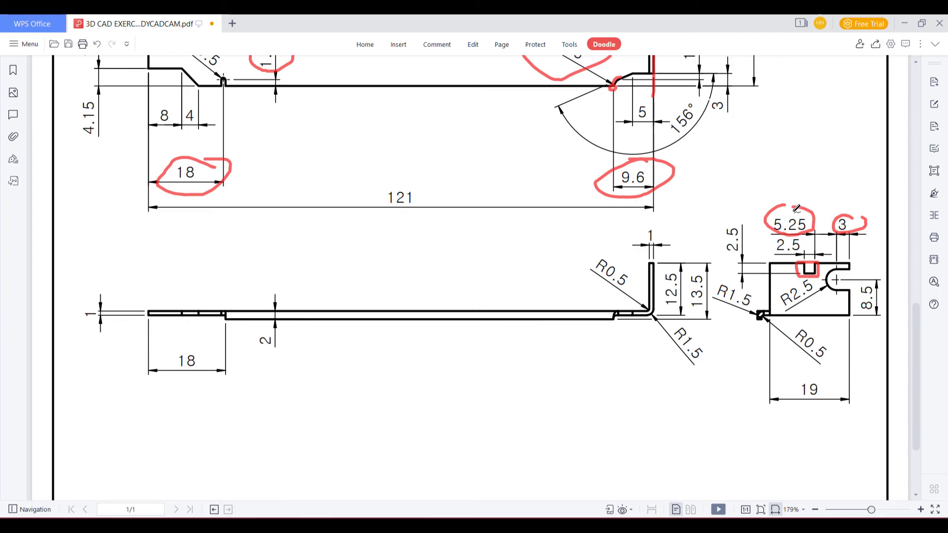
pyautogui.hotkey('alt', 'Tab')
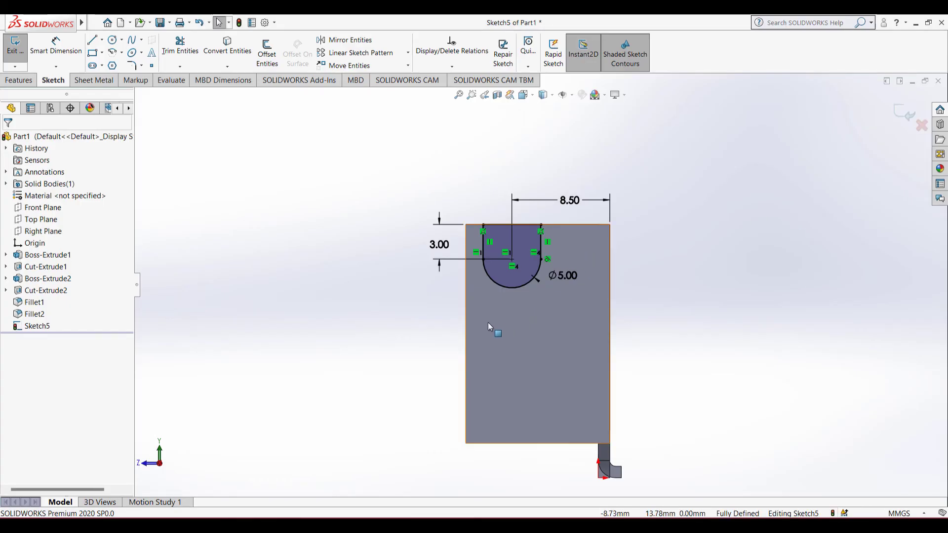
# Sketch a 2.5 by 2.5 mm corner rectangle starting on the flange's long edge opposite the lip, below the slot profile.
pyautogui.click(92, 53)
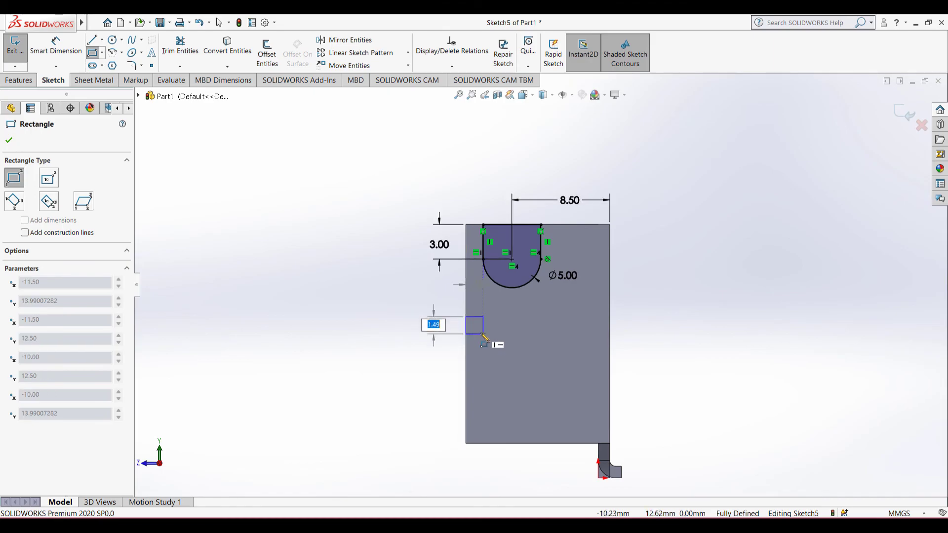
pyautogui.press('Tab')
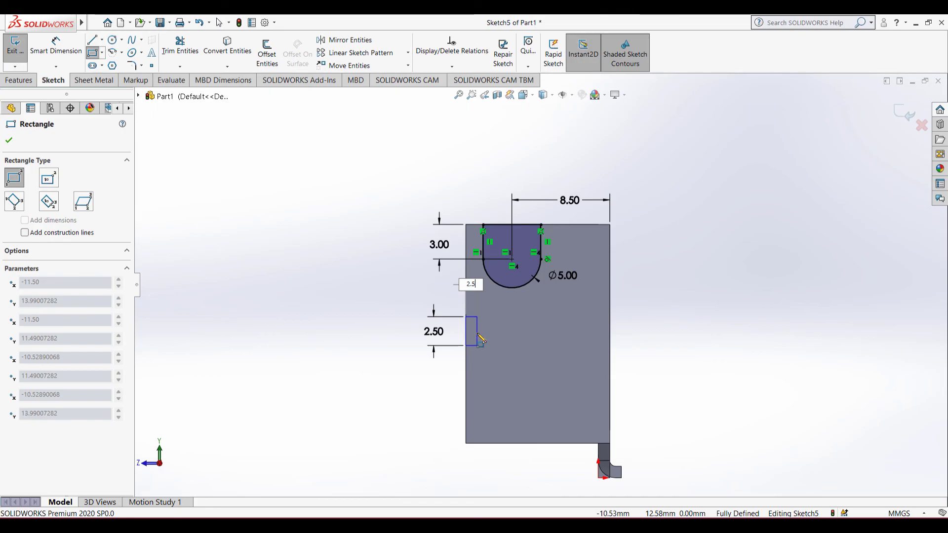
pyautogui.press('Return')
# Check the notch position in the PDF drawing, dimension the square's upper side 5.25+3 mm from the flange's top edge, and show the isometric view.
pyautogui.hotkey('alt', 'Tab')
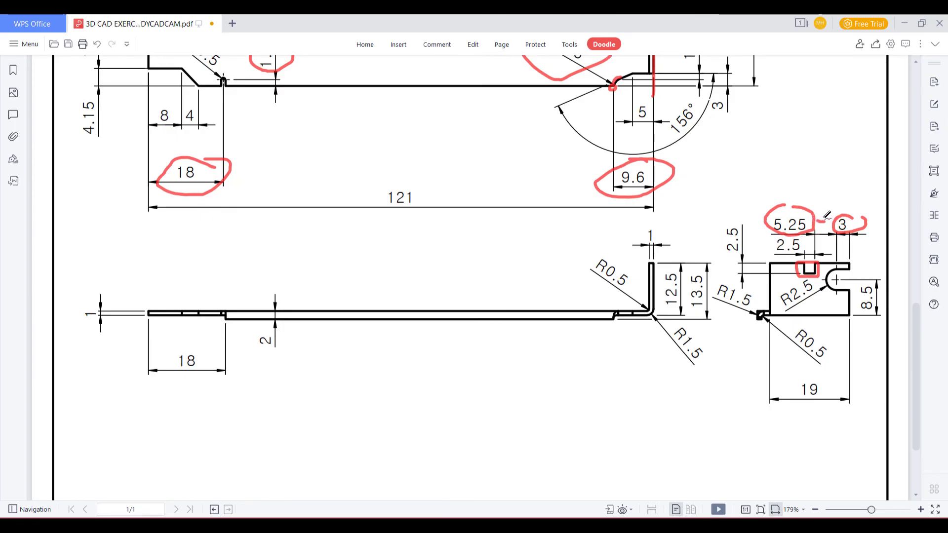
pyautogui.hotkey('alt', 'Tab')
pyautogui.moveTo(415, 188); pyautogui.dragTo(423, 149, button='right')
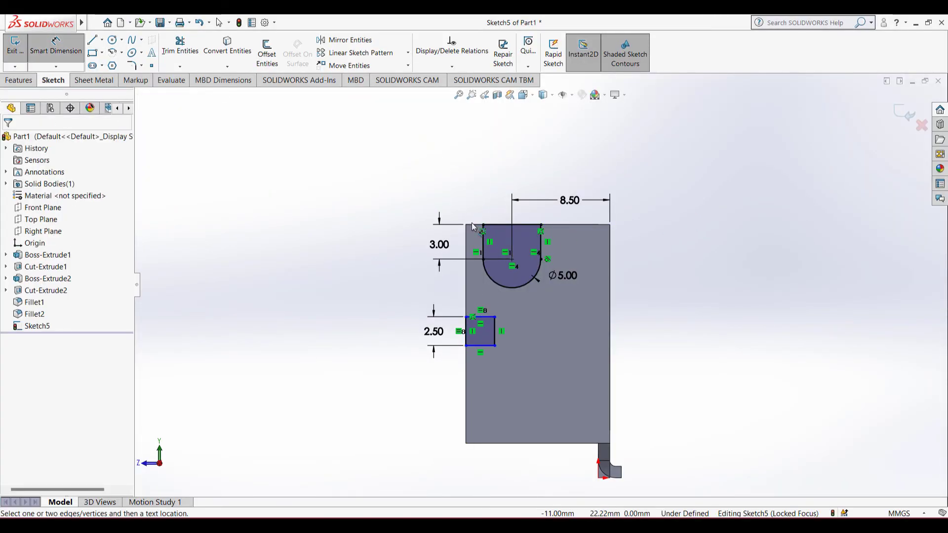
pyautogui.click(481, 319)
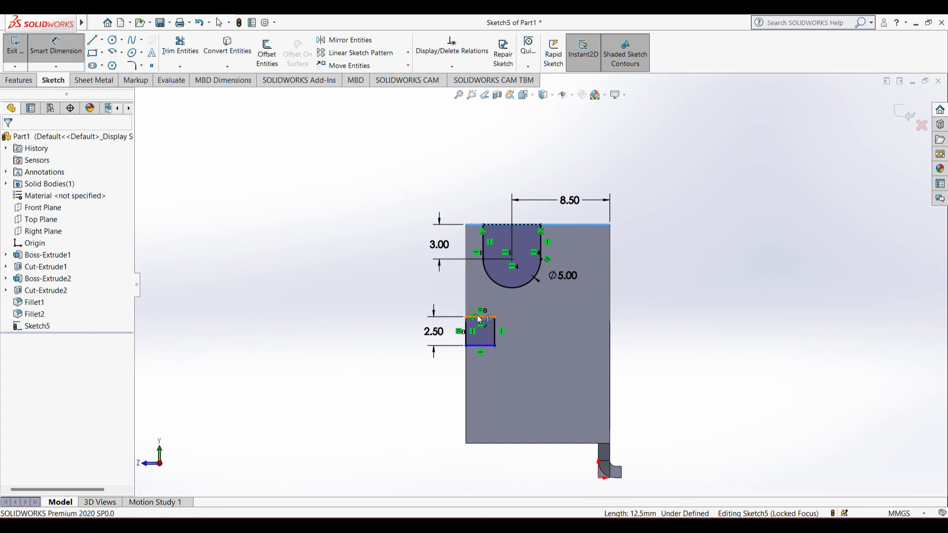
pyautogui.click(349, 279)
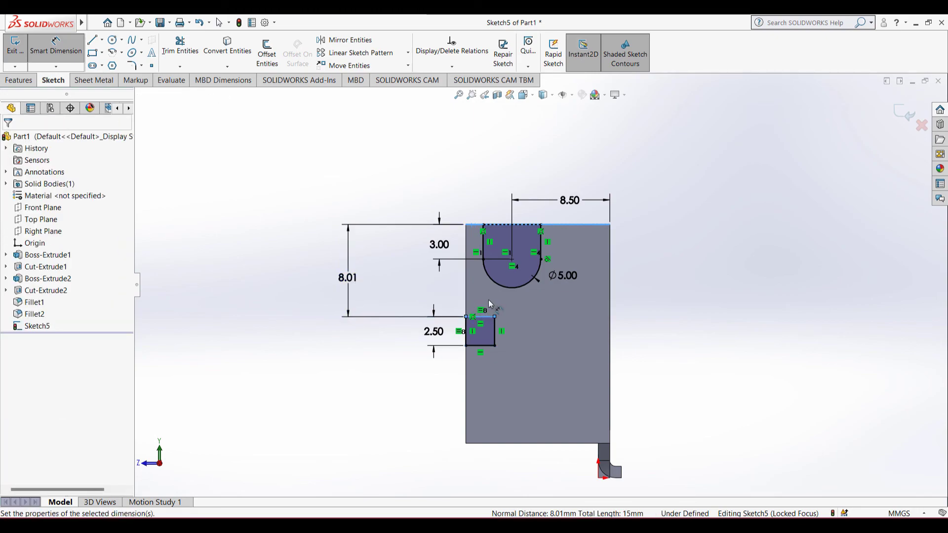
pyautogui.hotkey('alt', 'Tab')
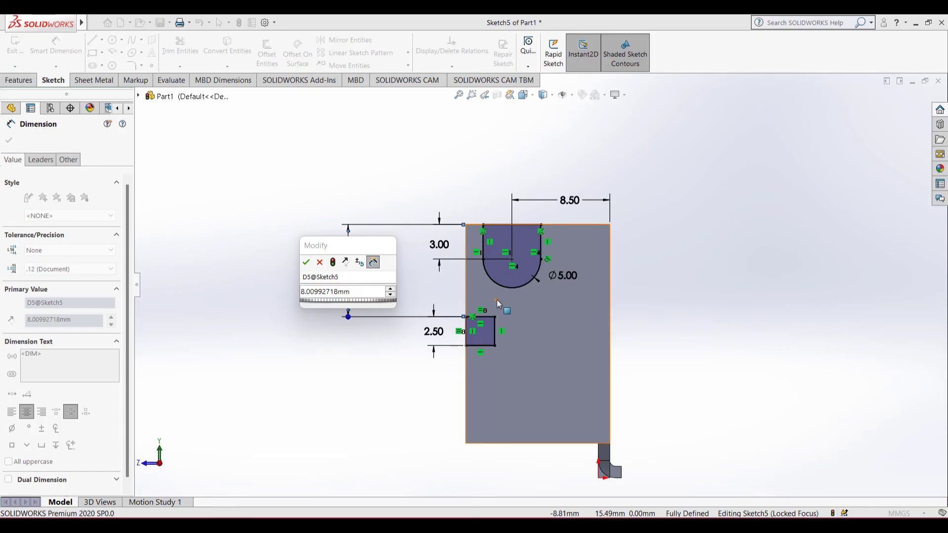
pyautogui.hotkey('alt', 'Tab')
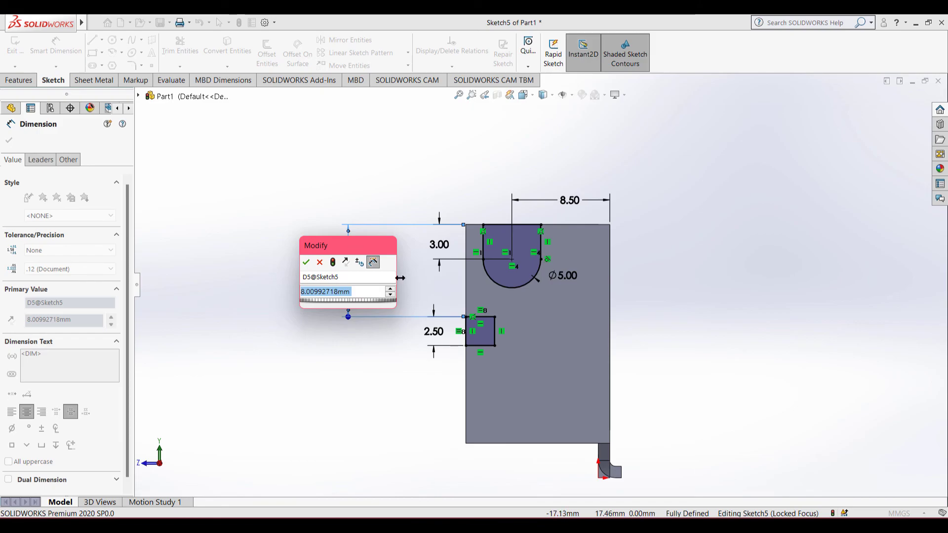
pyautogui.write('5')
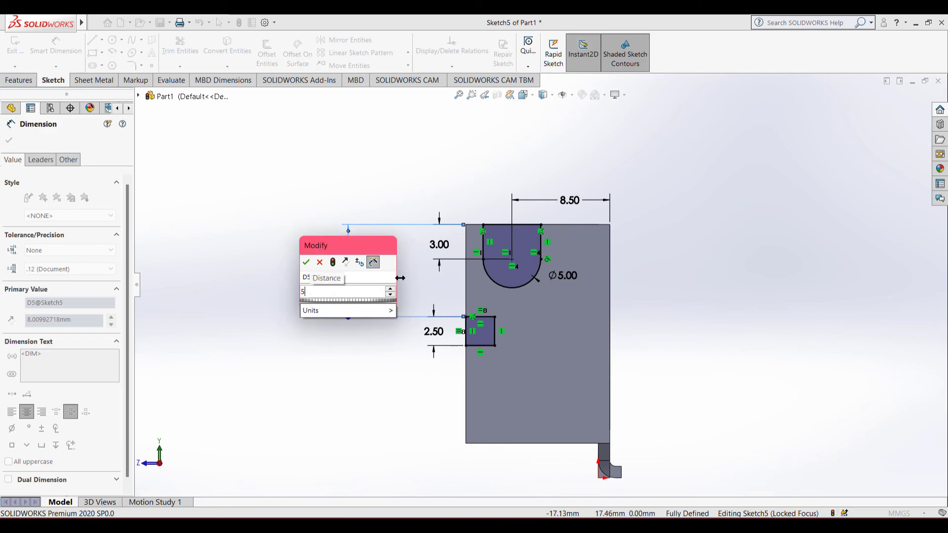
pyautogui.write('.25+3')
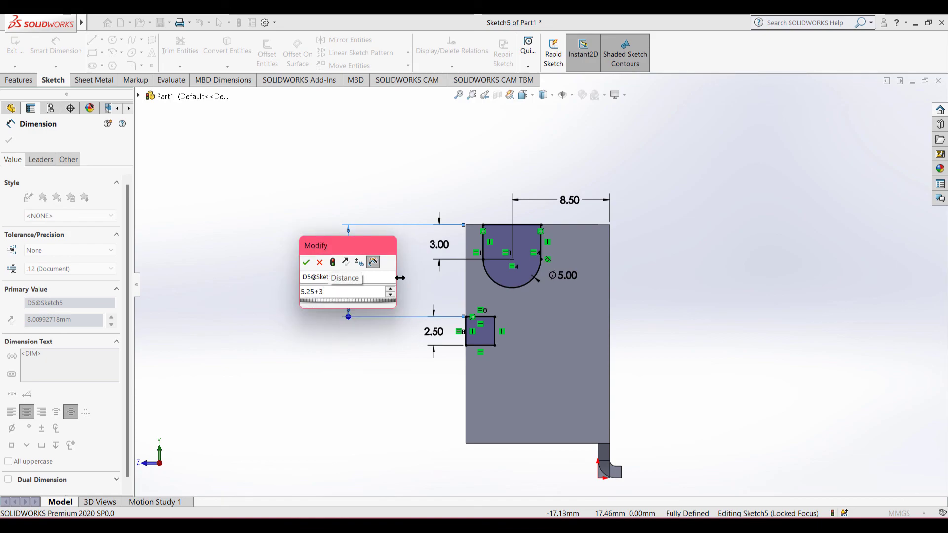
pyautogui.press('Return')
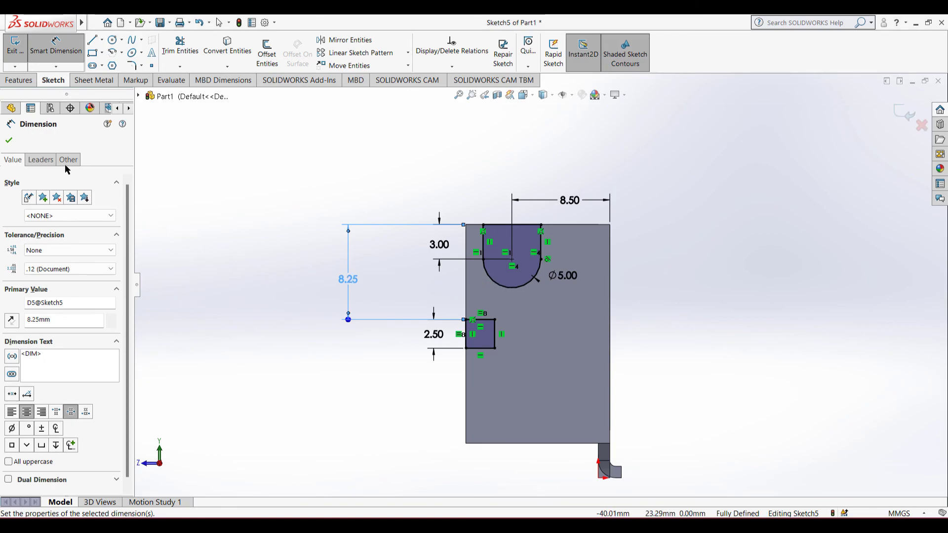
pyautogui.click(10, 140)
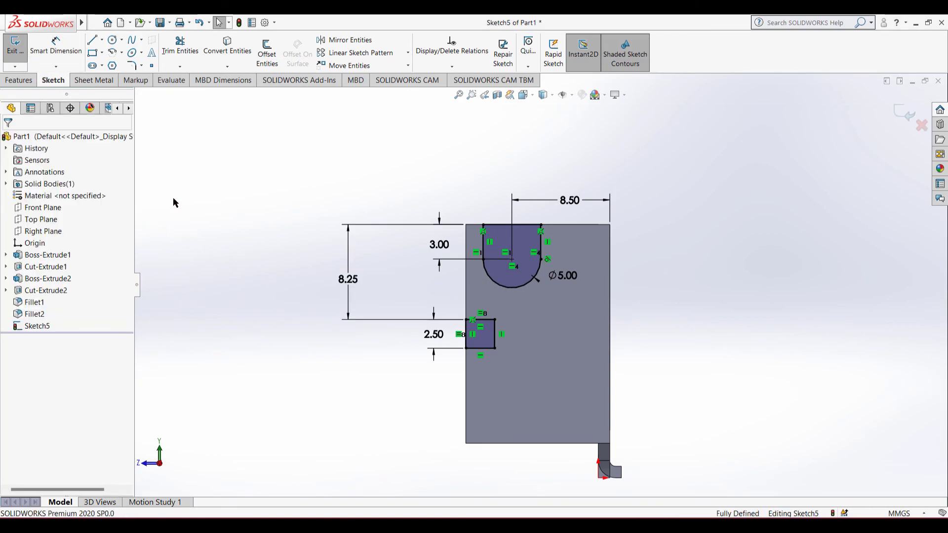
pyautogui.hotkey('ctrl', '7')
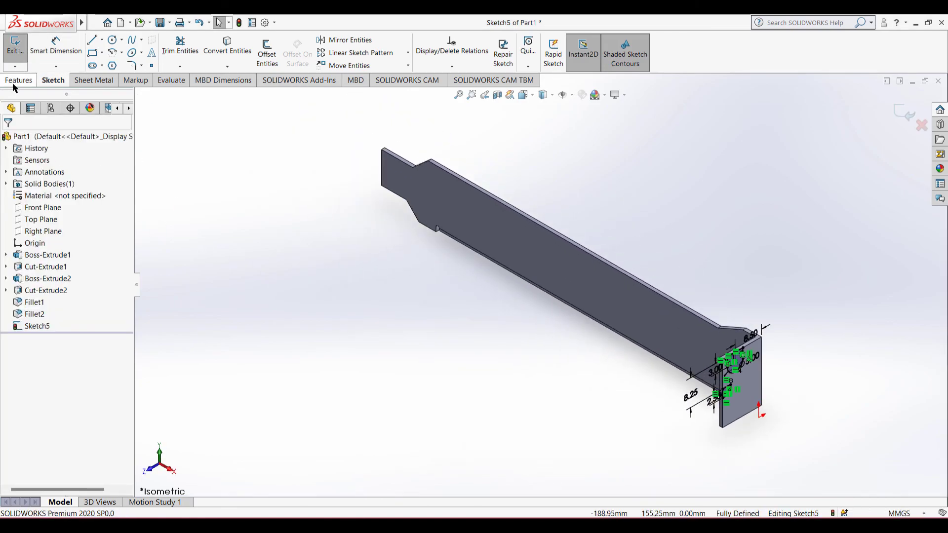
# Cut-extrude the slot and square notch sketch on the end flange using Through All - Both.
pyautogui.click(13, 82)
pyautogui.click(173, 51)
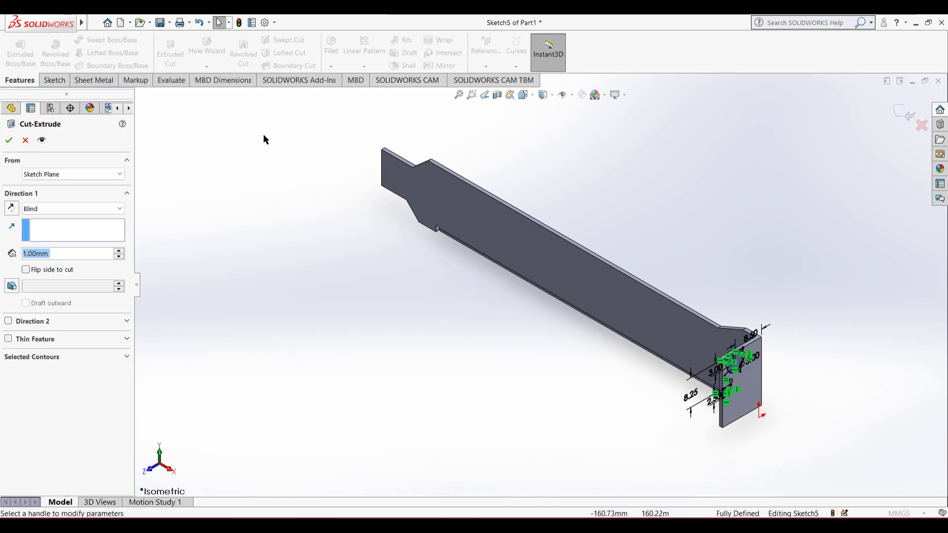
pyautogui.click(45, 208)
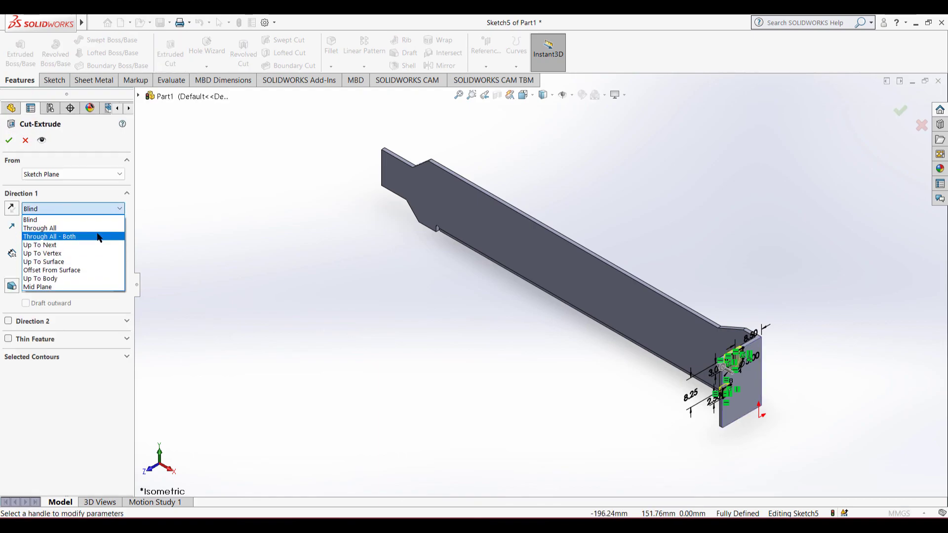
pyautogui.click(44, 232)
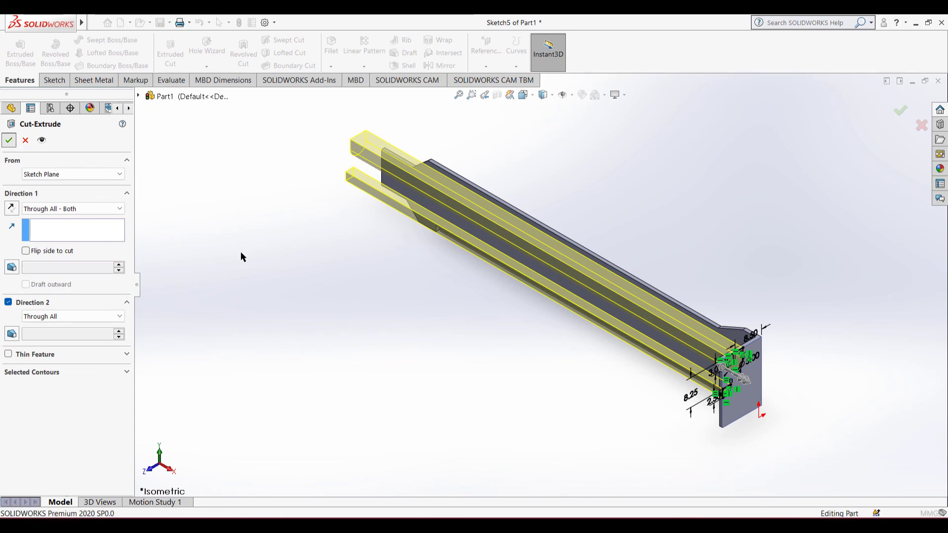
pyautogui.press('Return')
pyautogui.click(275, 268)
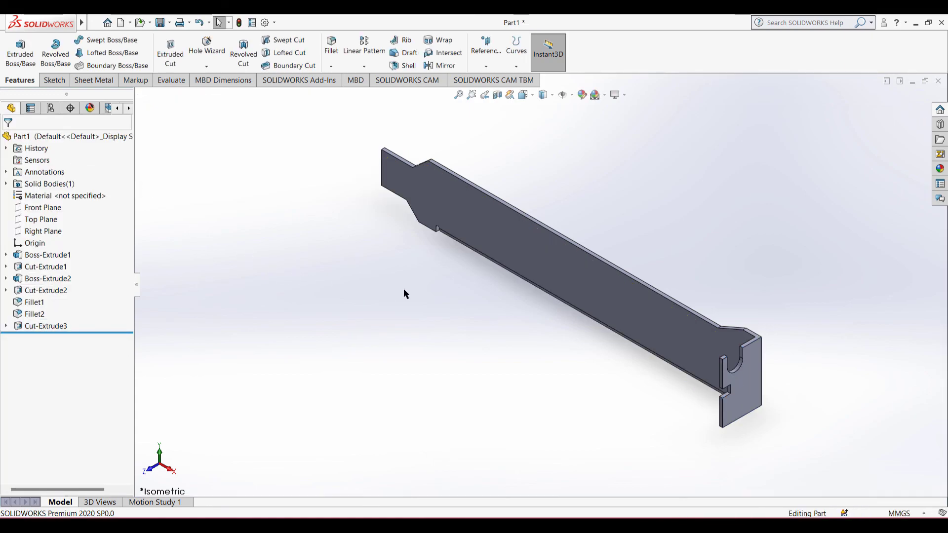
# Compare the bracket with the isometric view in the PDF exercise drawing and return to SOLIDWORKS.
pyautogui.scroll(-1, 404, 291)
pyautogui.hotkey('alt', 'Tab')
pyautogui.scroll(9, 543, 264)
pyautogui.scroll(-1, 544, 262)
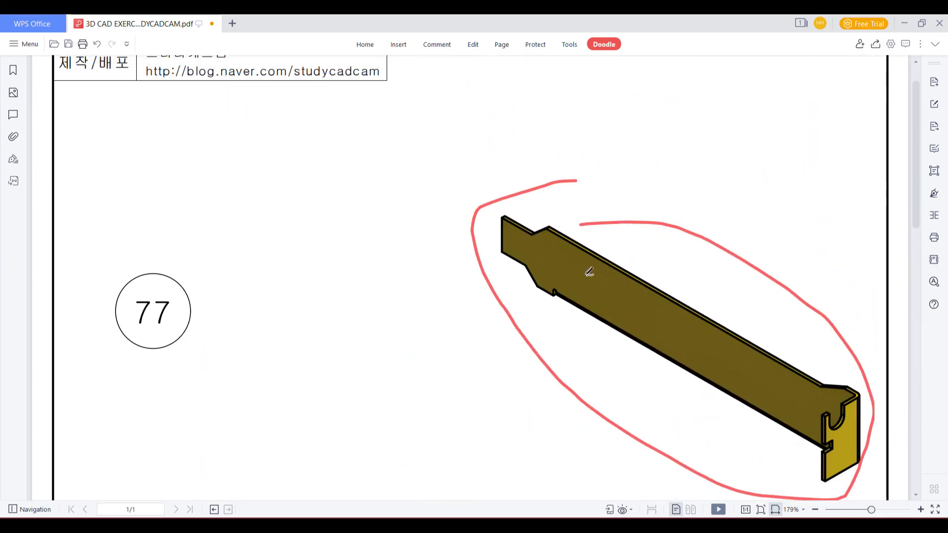
pyautogui.scroll(-3, 589, 271)
pyautogui.hotkey('alt', 'Tab')
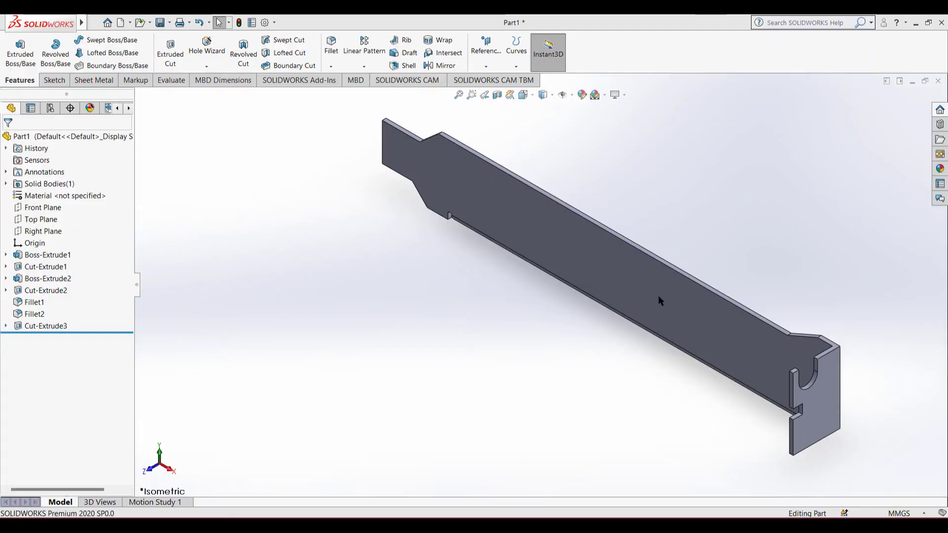